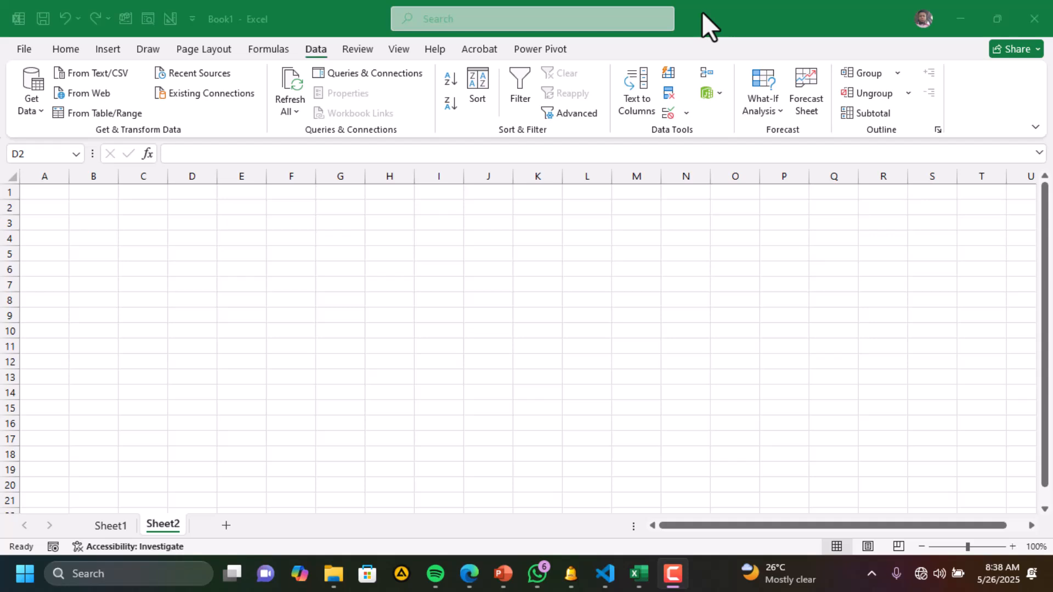
Step: Enter the formula =INDIRECT("H3") in cell D2 of Sheet2
left_click(117, 195)
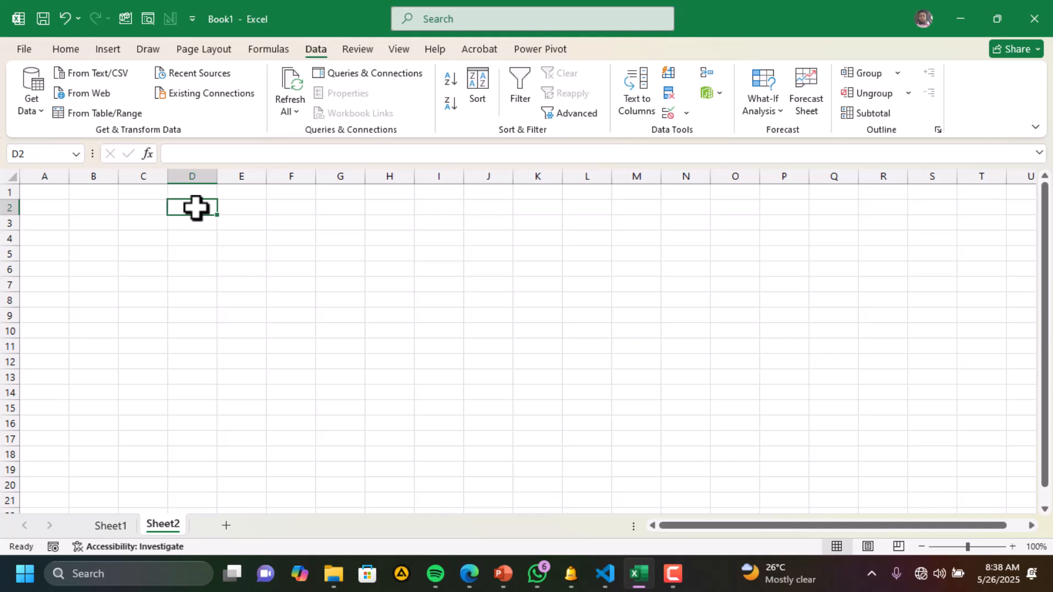
type("=")
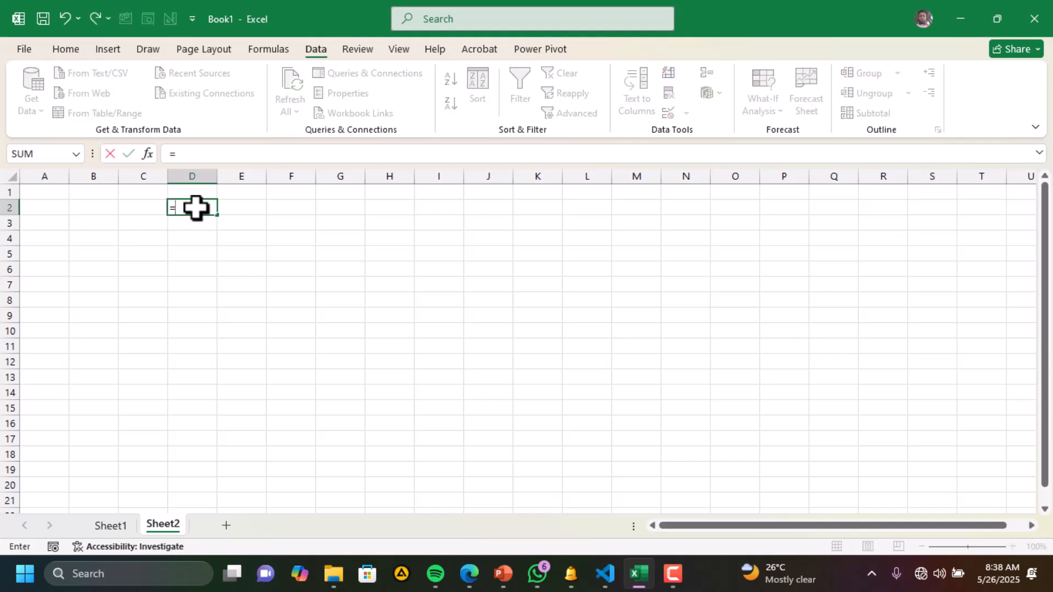
type("indire")
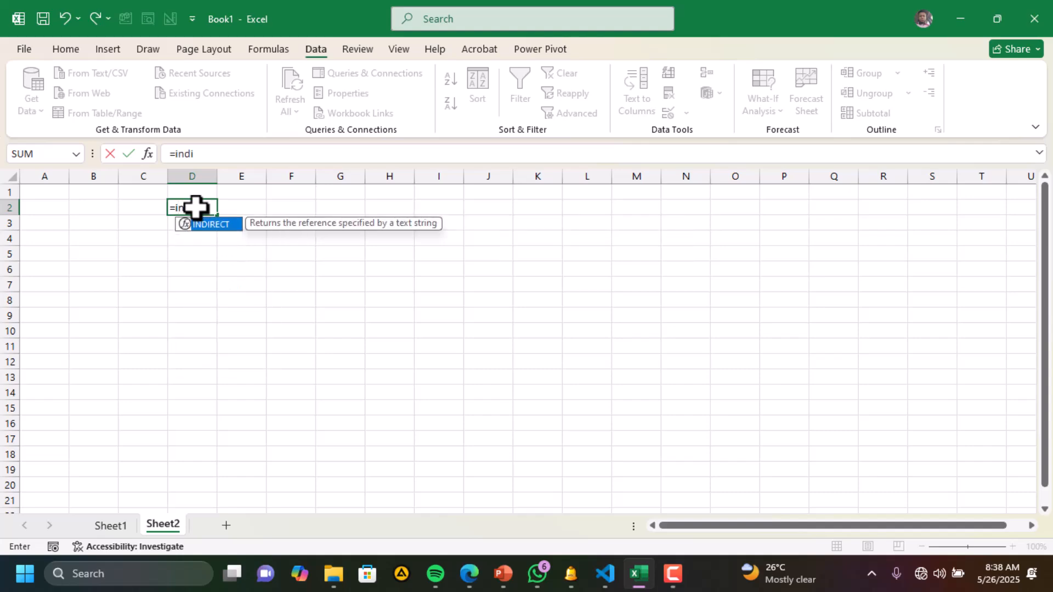
type("ct")
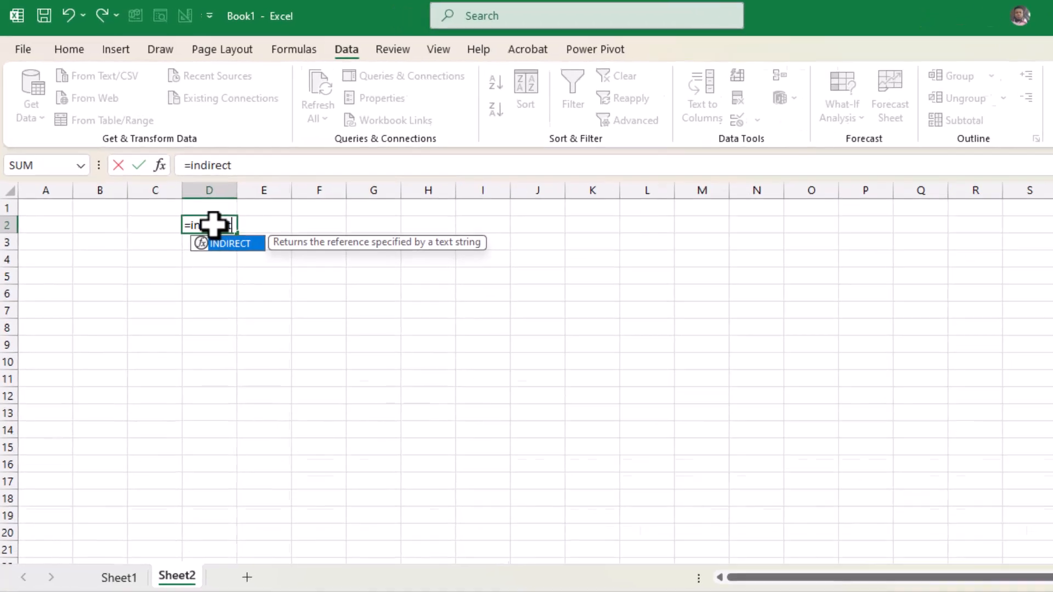
type("(")
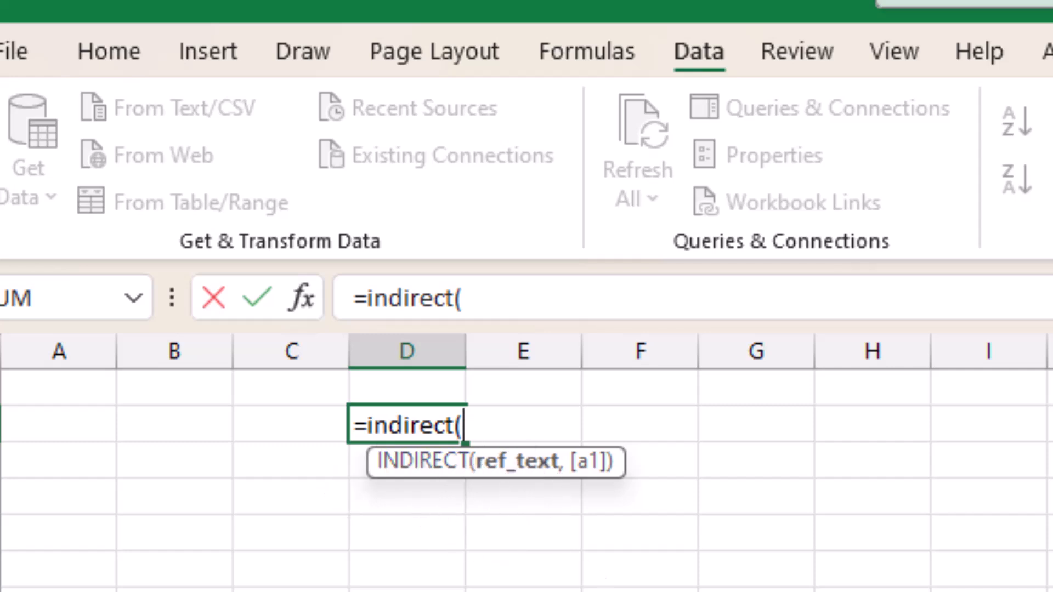
type("\"")
left_click(514, 298)
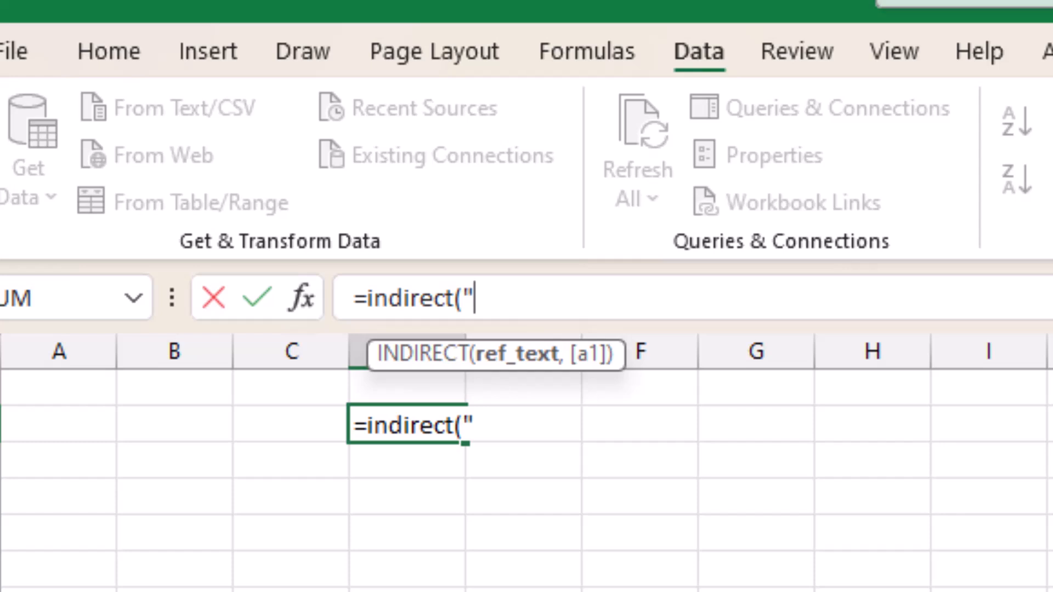
type("H")
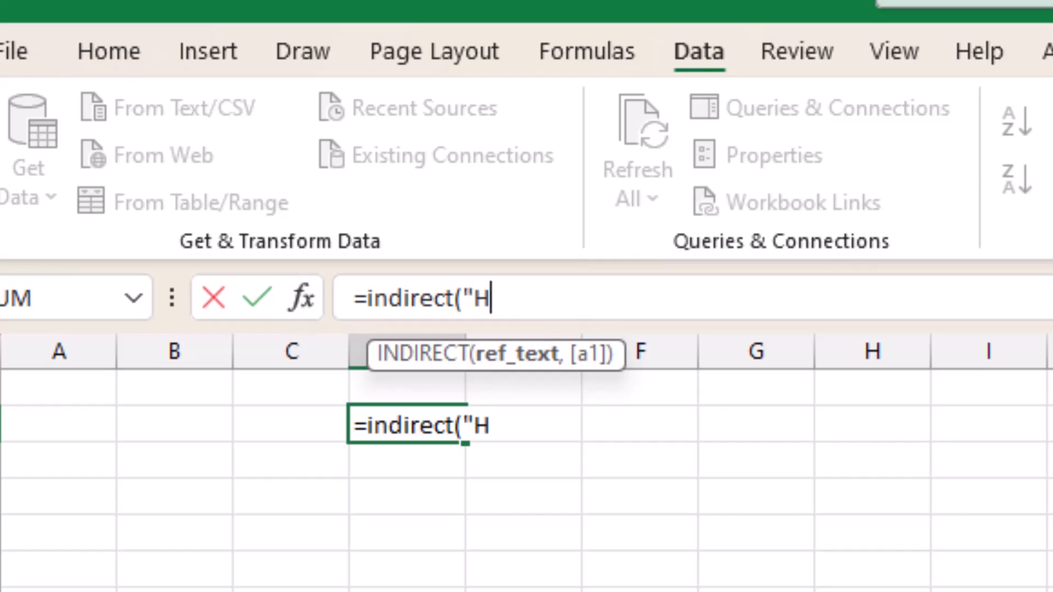
type("3\")")
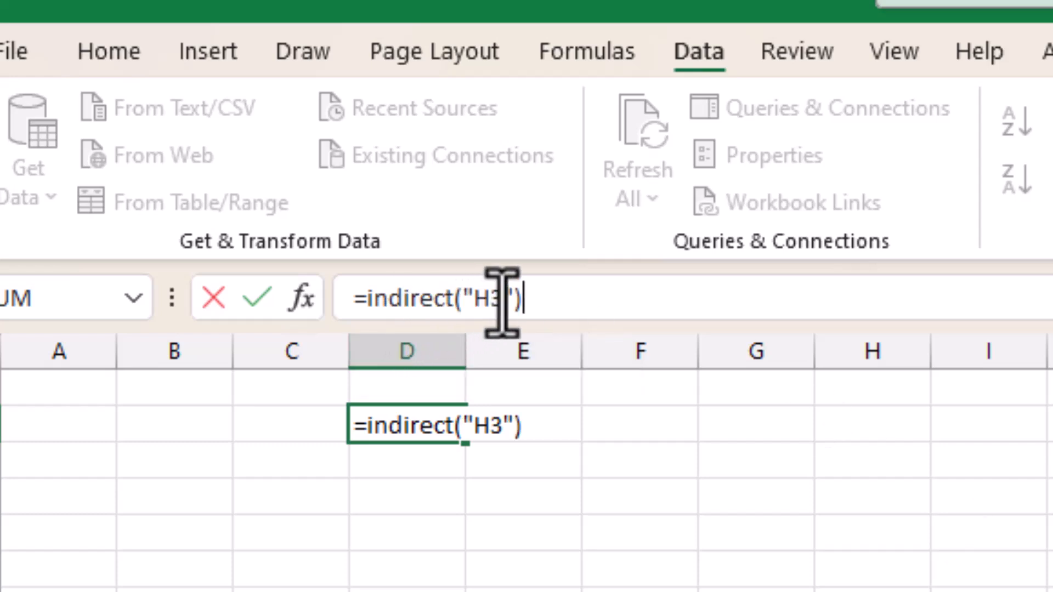
left_click_drag(495, 299, 469, 299)
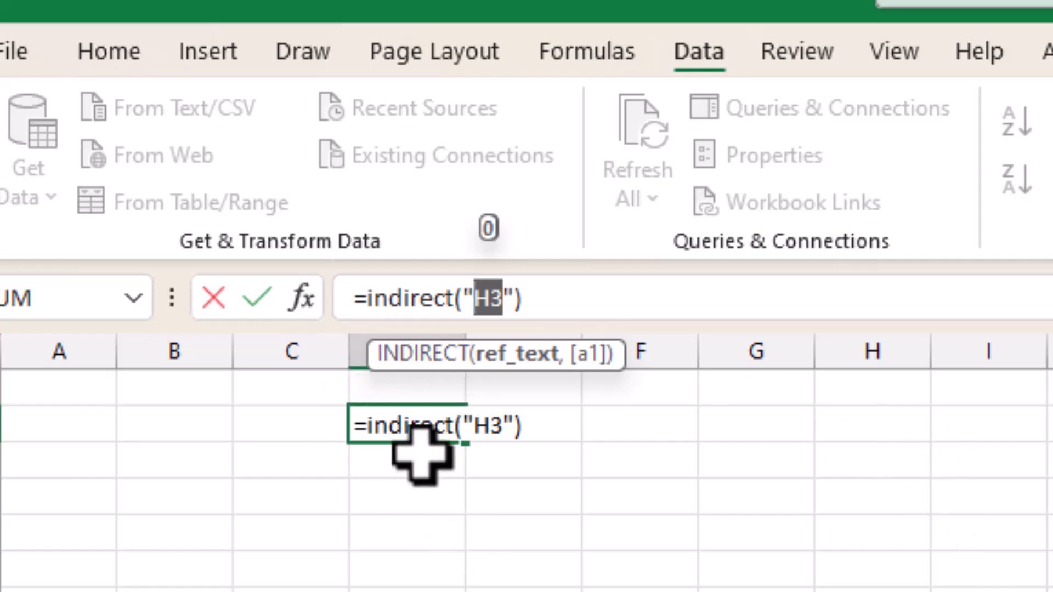
key("Return")
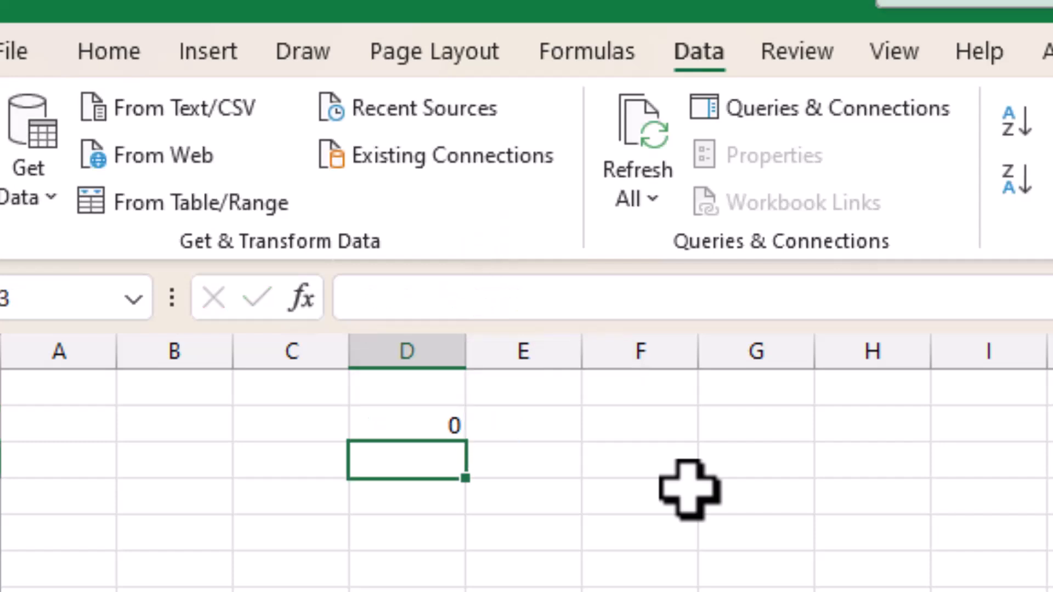
Step: Enter a sample first name in cell H3 and check the INDIRECT formula in D2
left_click(878, 464)
type("john")
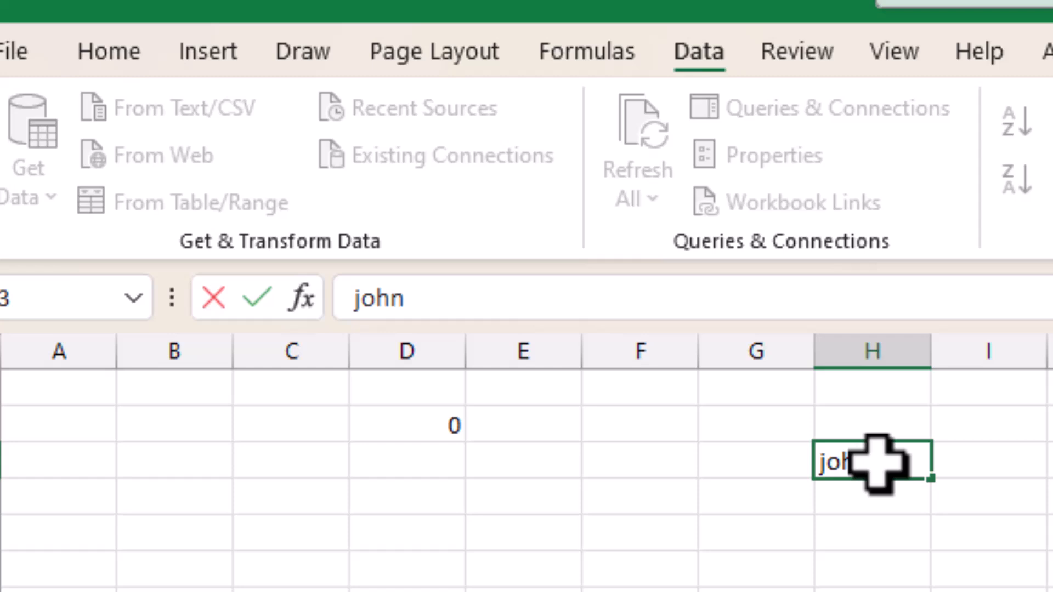
key("Return")
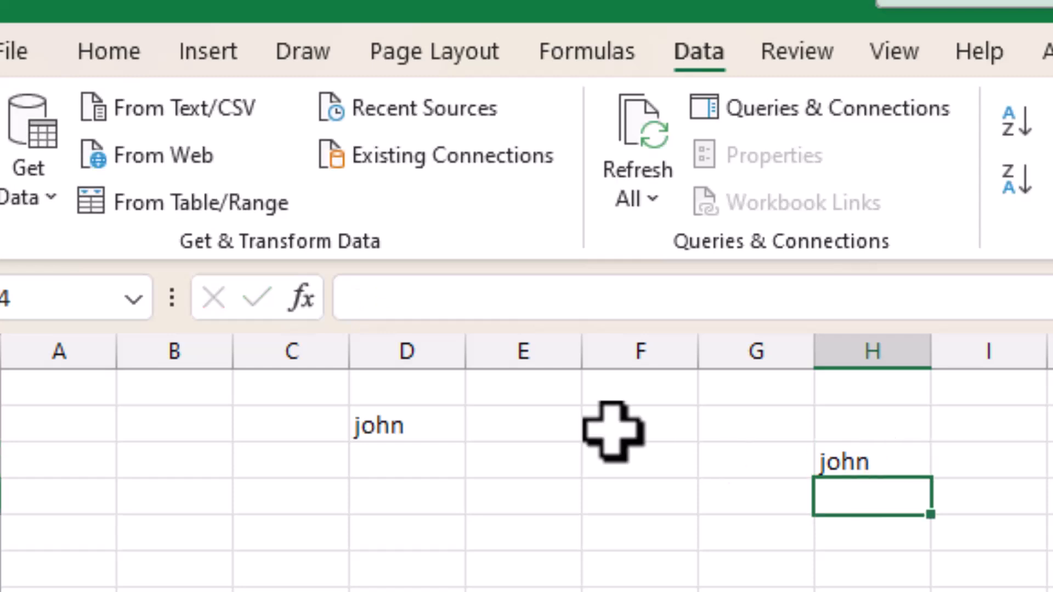
left_click(431, 433)
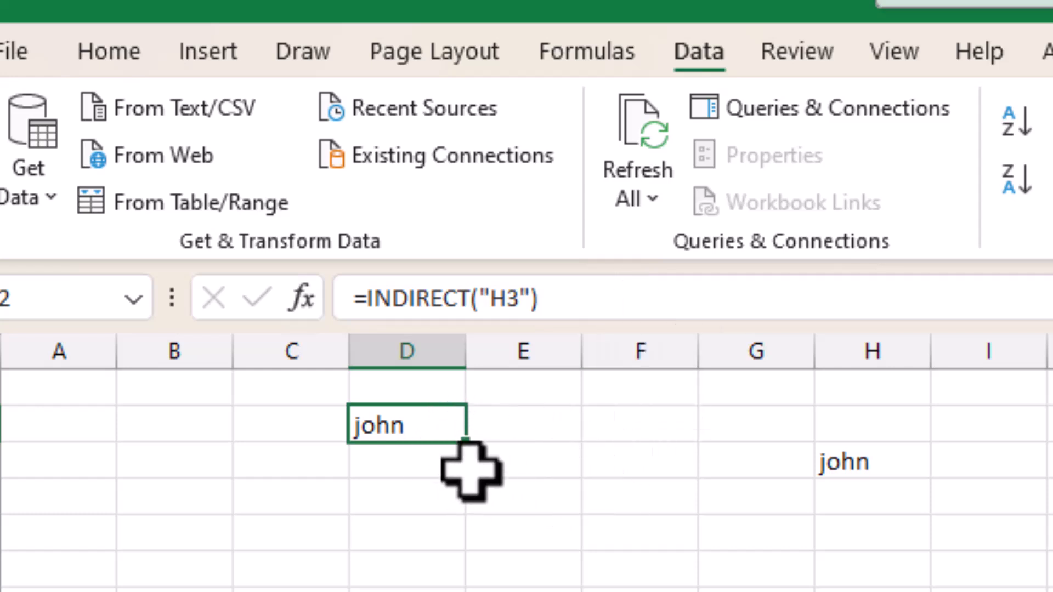
Step: Enter a direct reference to H3 in cell E2 with the formula =H3
left_click(515, 430)
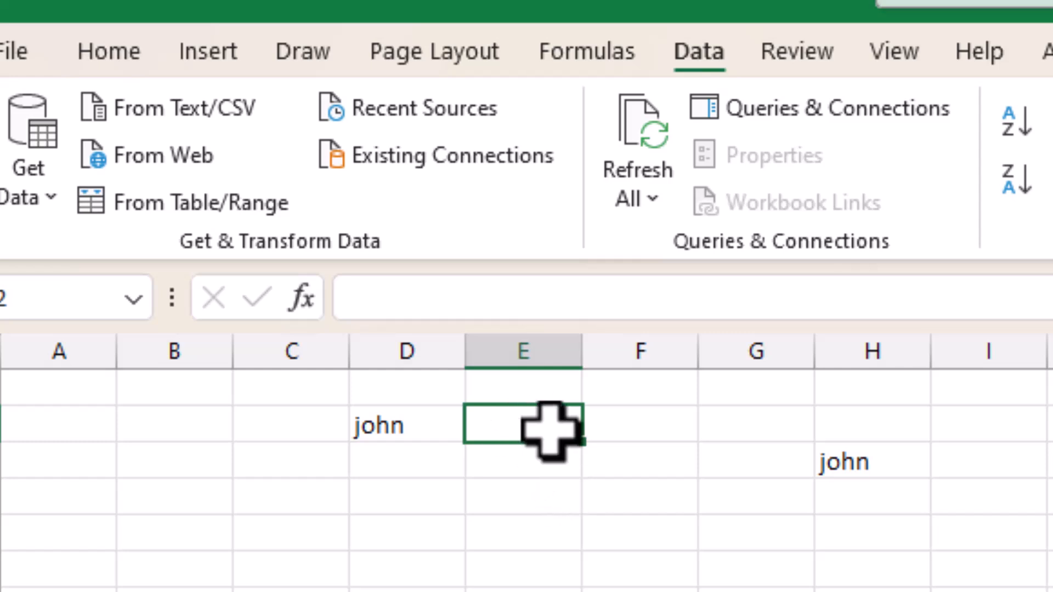
type("=")
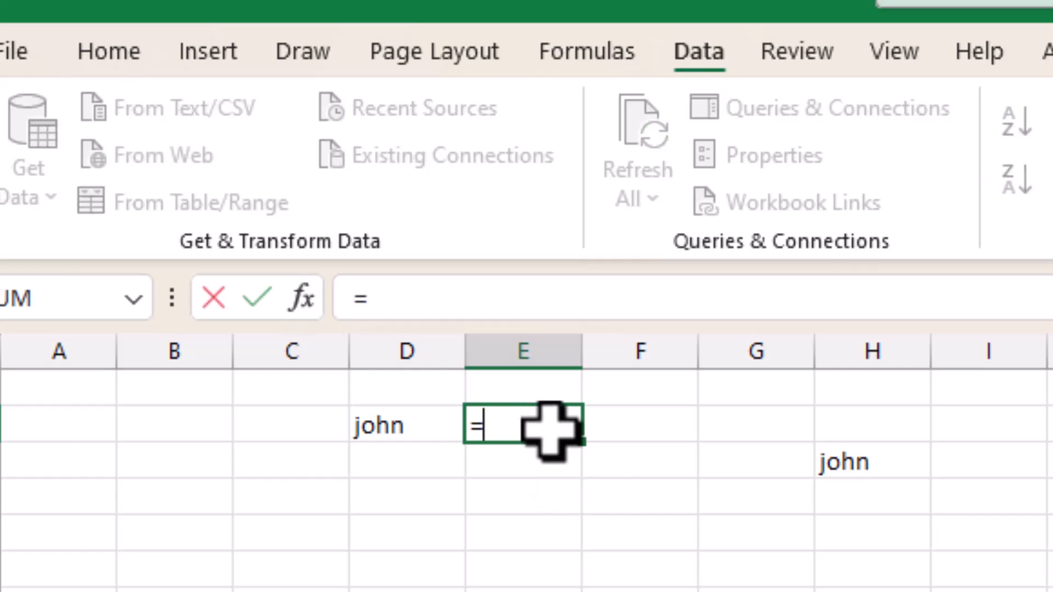
left_click(860, 460)
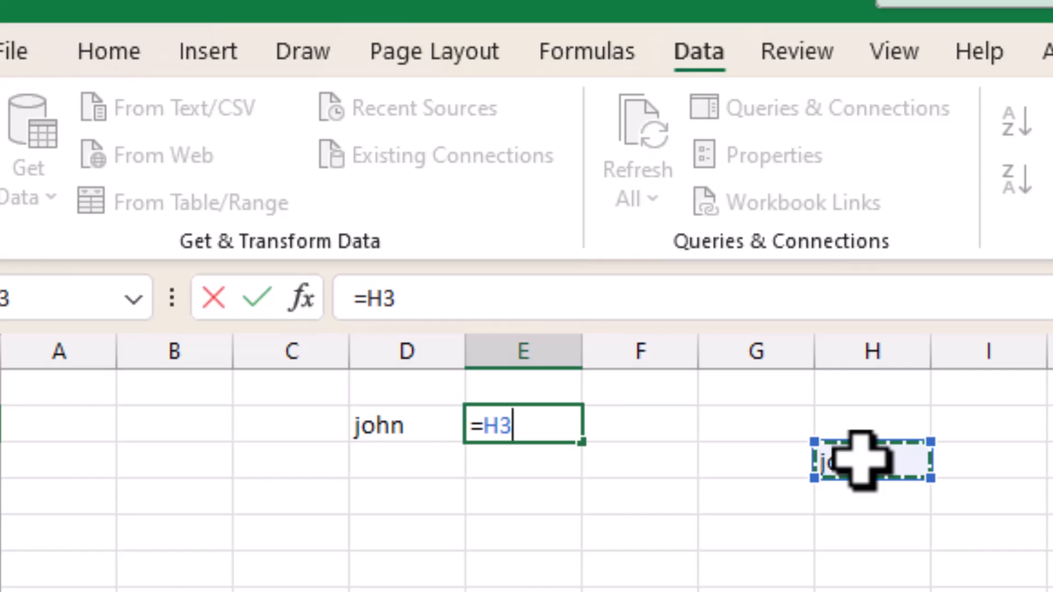
key("Return")
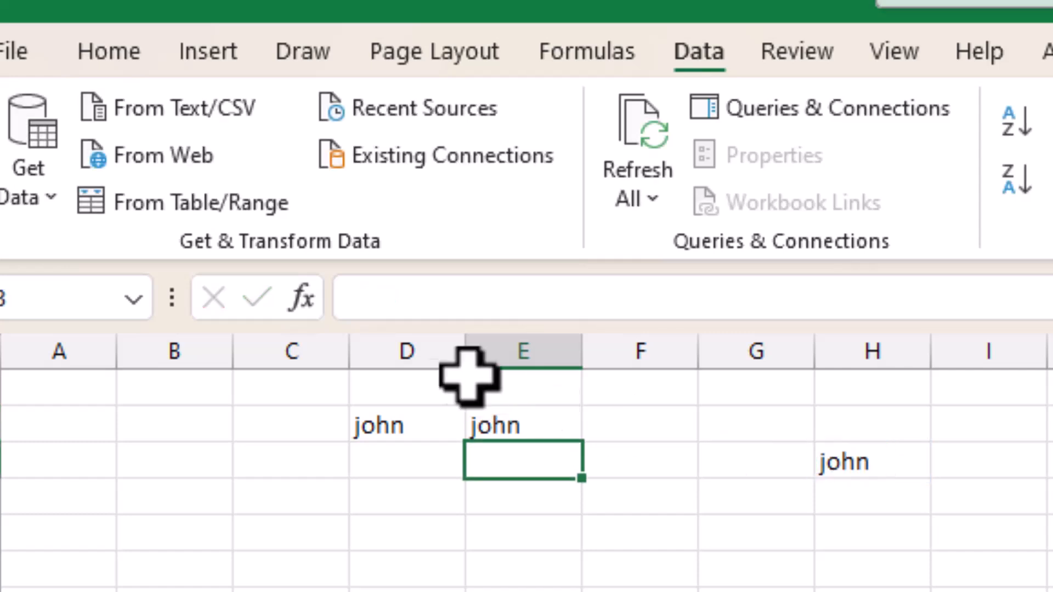
Step: Clear the contents of the demo range D2:I4 and deselect it
left_click(411, 422)
left_click_drag(425, 425, 942, 496)
key("Delete")
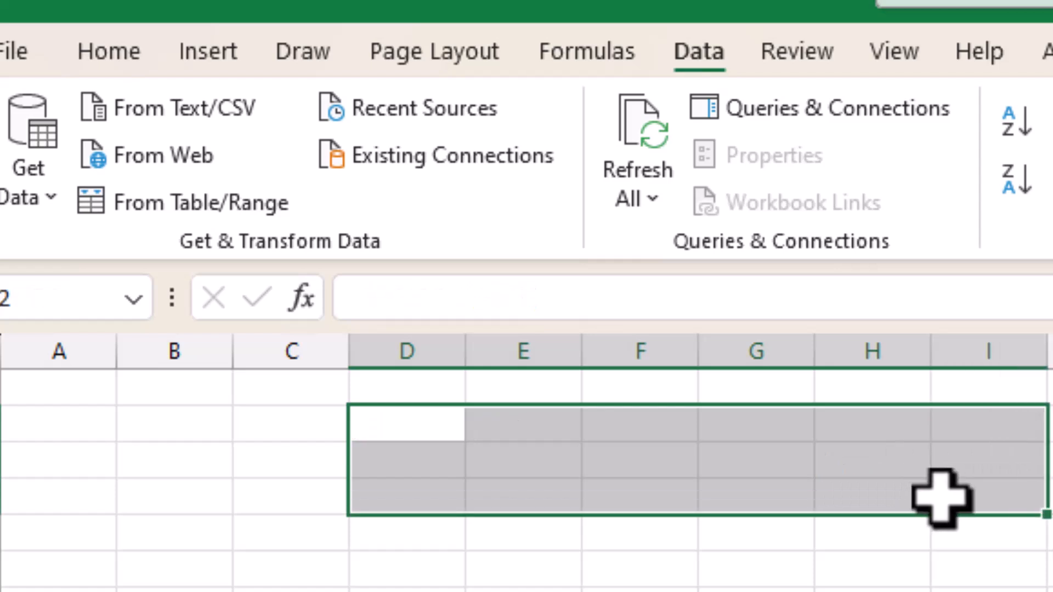
left_click(796, 586)
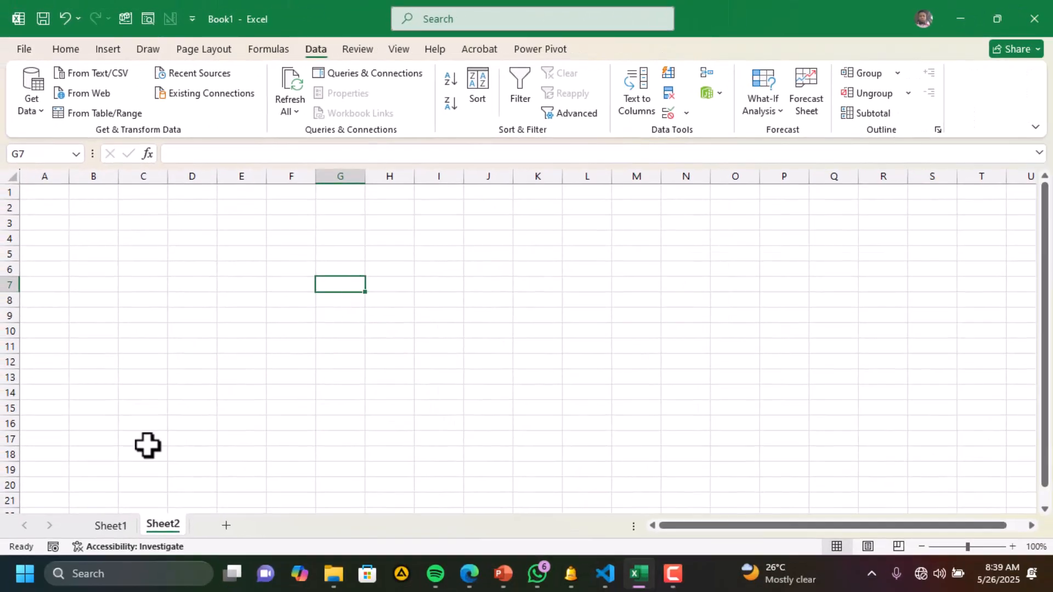
Step: On Sheet1, examine the programme list in D1:D5 and how multi-word names such as Visual_Art are written
left_click(120, 525)
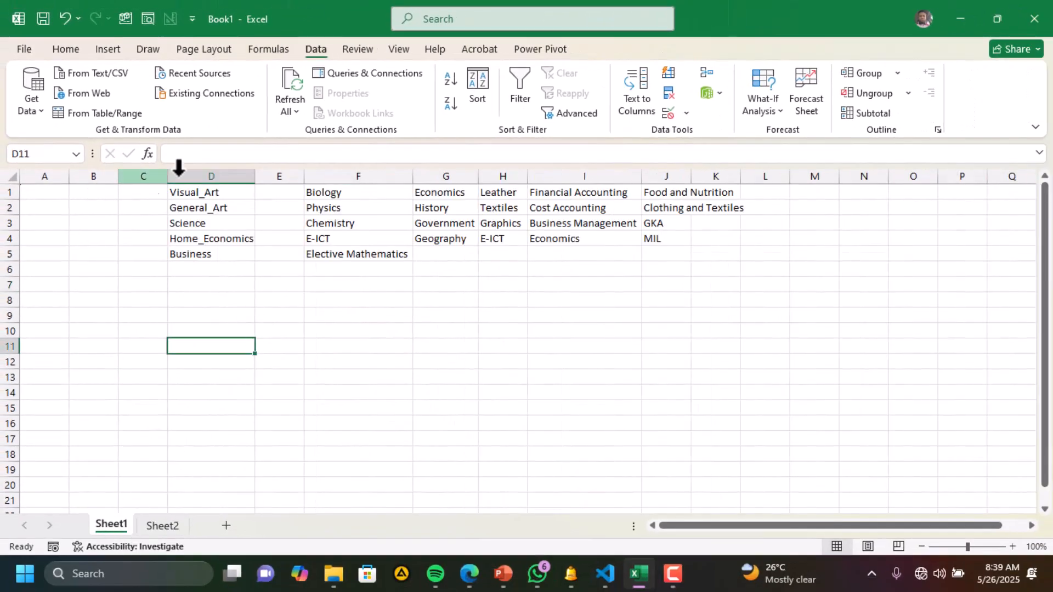
left_click(211, 195)
left_click_drag(210, 195, 216, 258)
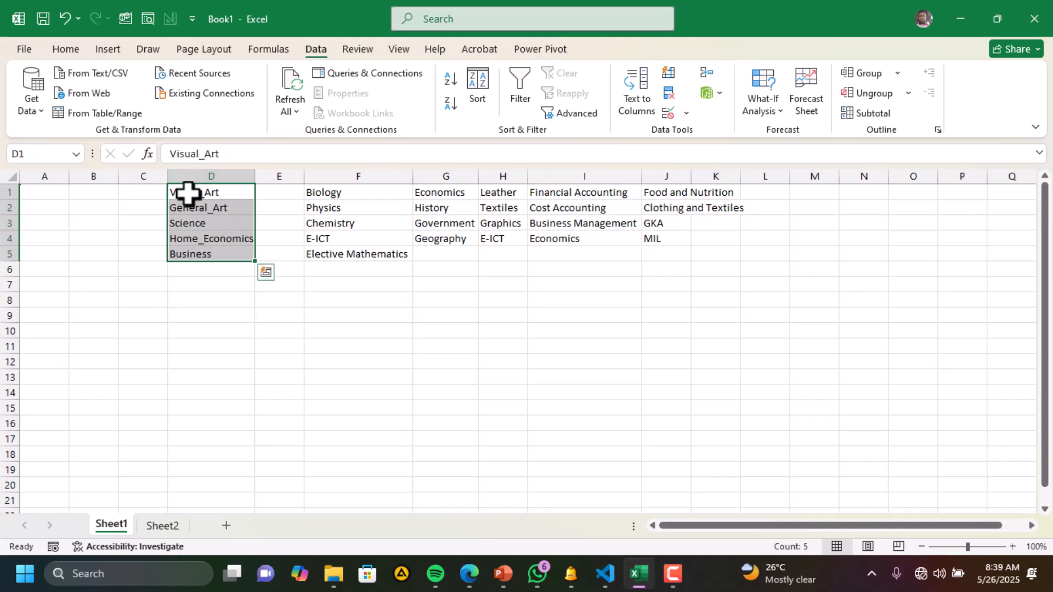
left_click(205, 196)
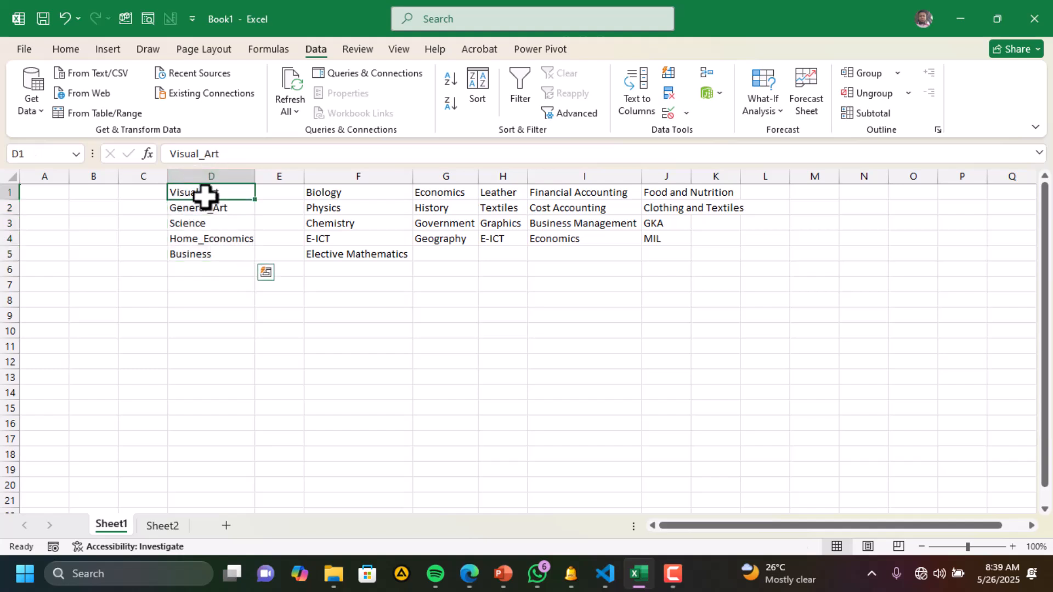
left_click(233, 212)
left_click(227, 220)
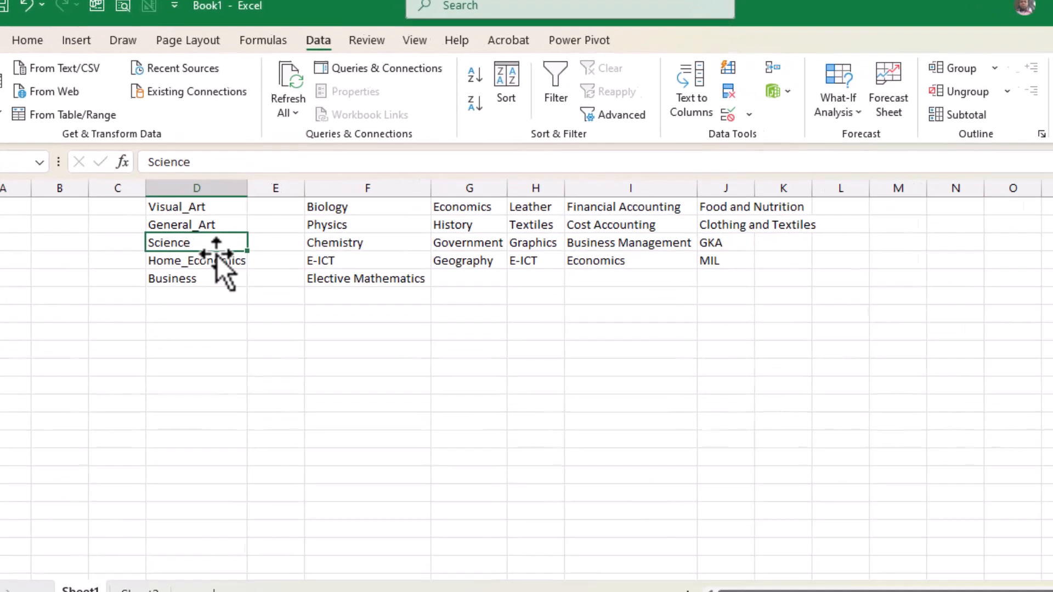
left_click(228, 239)
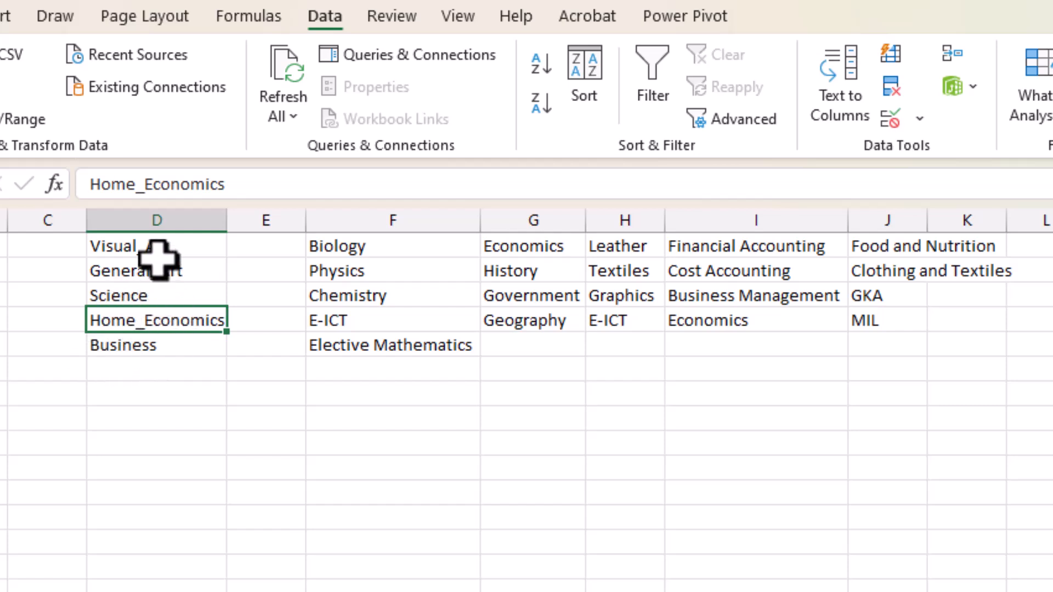
left_click(113, 245)
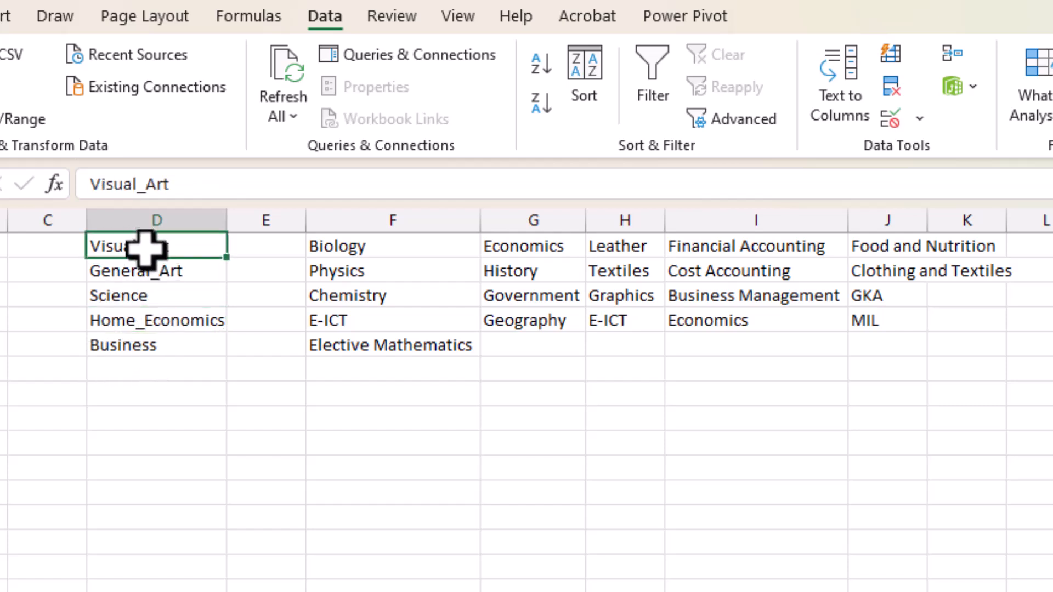
left_click(140, 186)
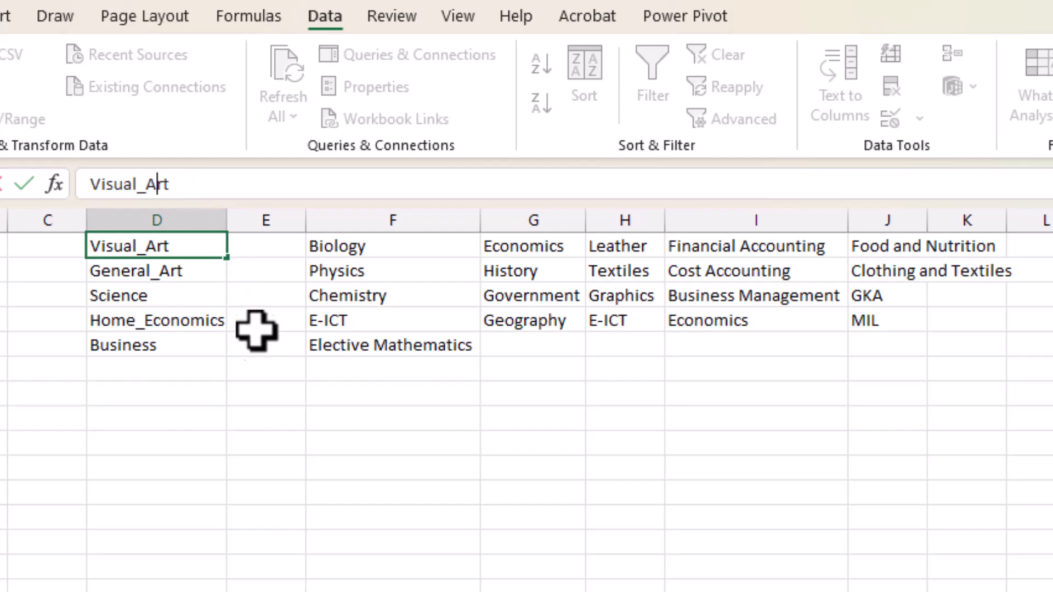
left_click(146, 436)
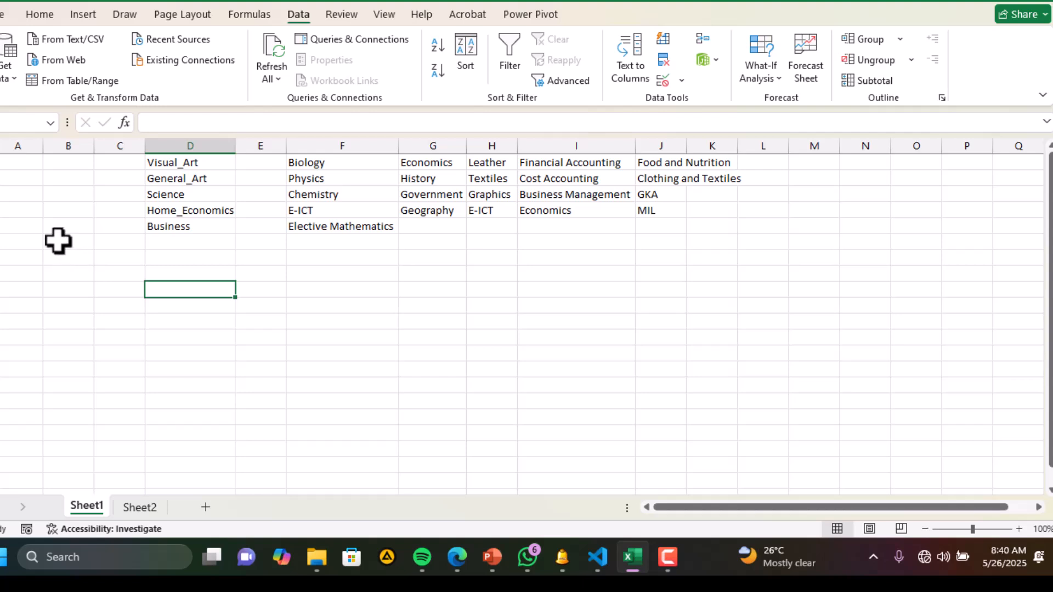
Step: Select the empty range I7:L19 on Sheet1 and try to name it "good work" with a space
left_click_drag(595, 261, 755, 447)
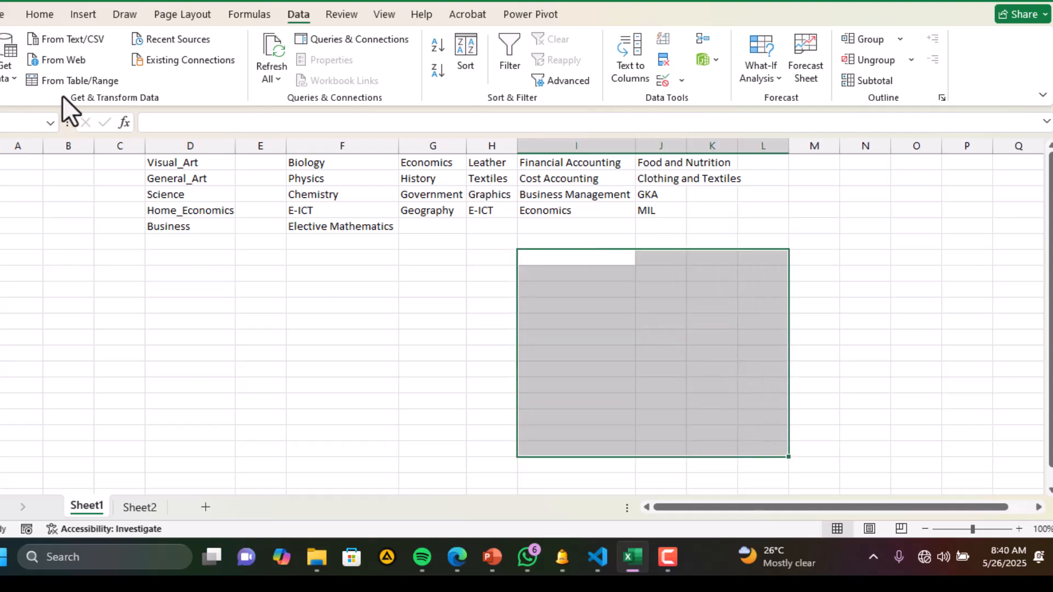
left_click(6, 122)
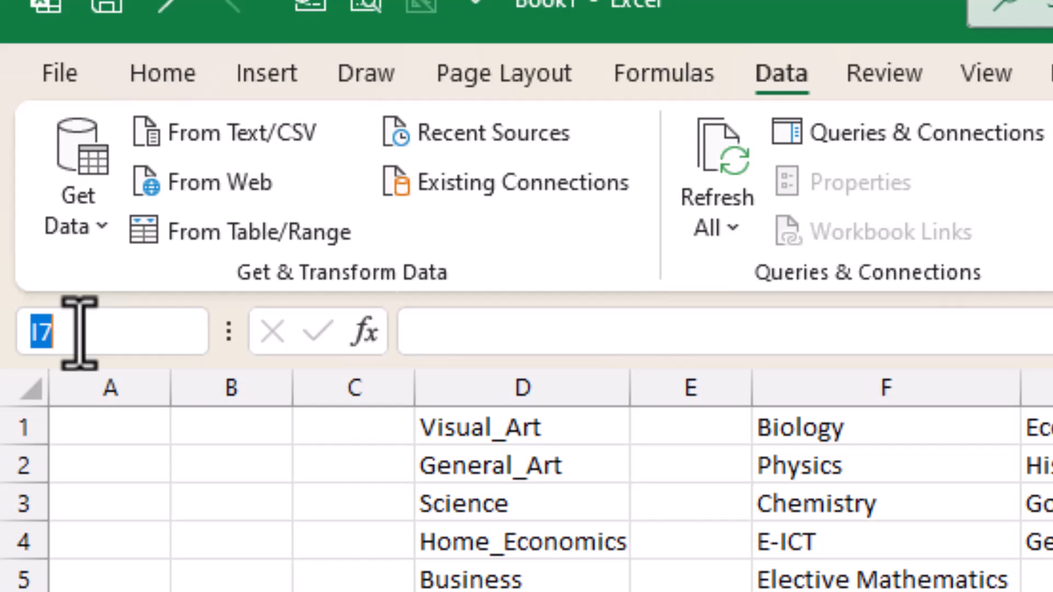
type("god")
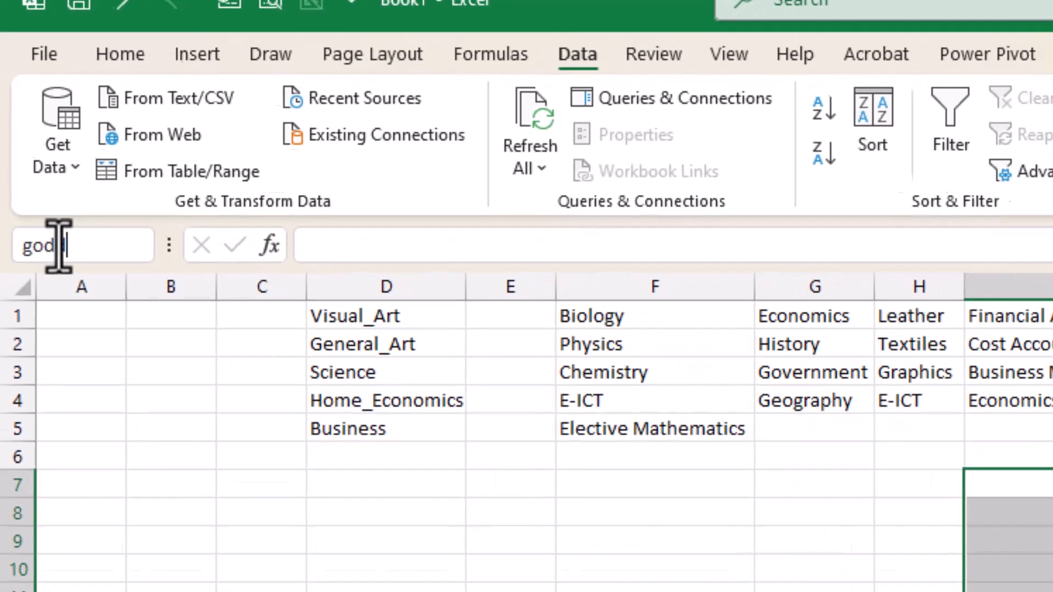
key("BackSpace")
type("o")
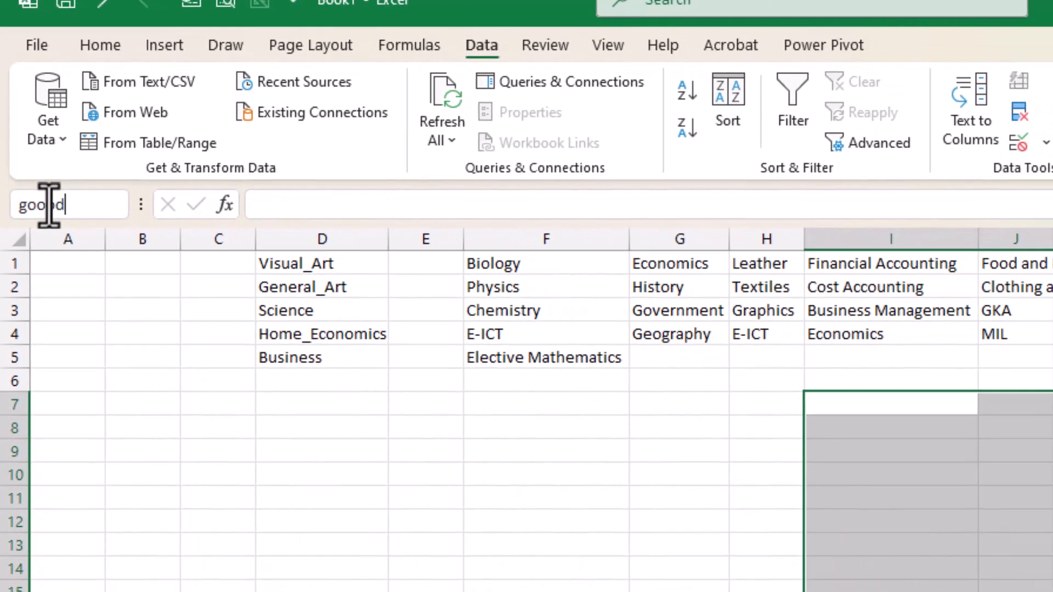
type("d work")
key("Return")
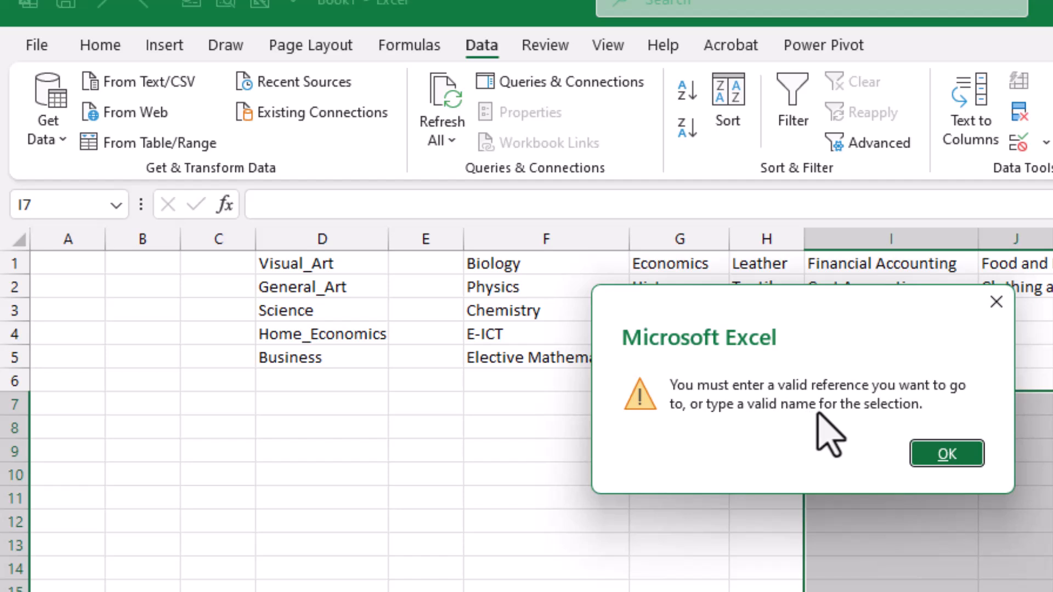
left_click(997, 302)
Step: Name the selected range I7:L19 good_work, then deselect it by selecting cell D12
left_click(41, 204)
type("g")
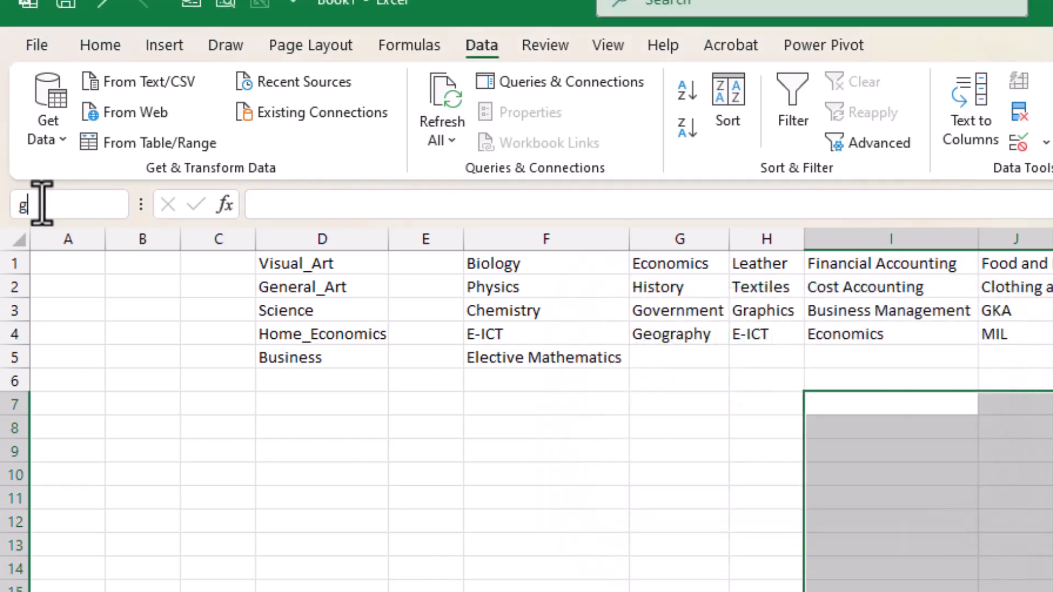
type("ood_work")
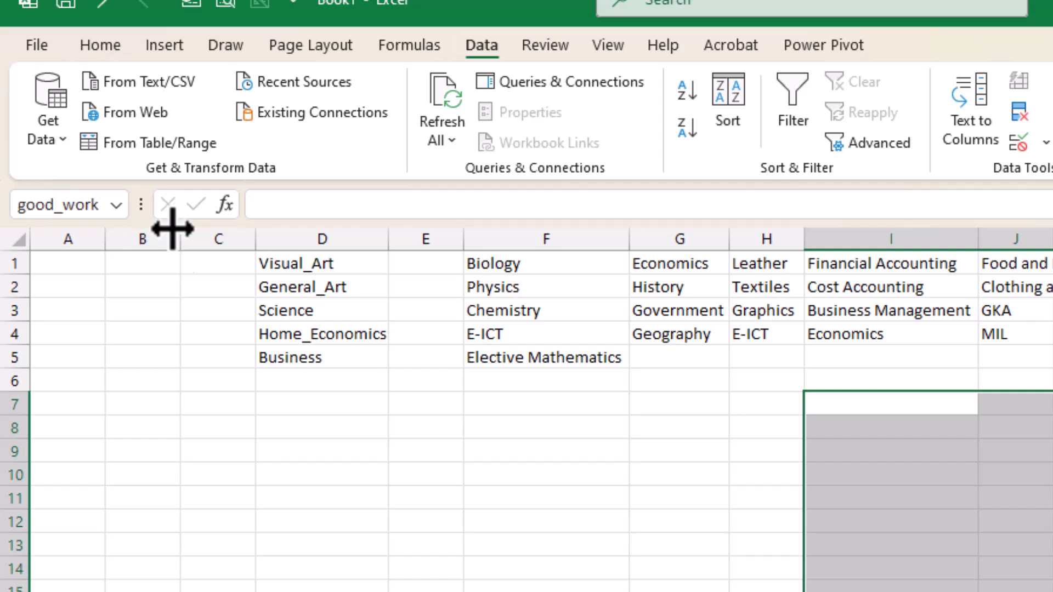
left_click(320, 529)
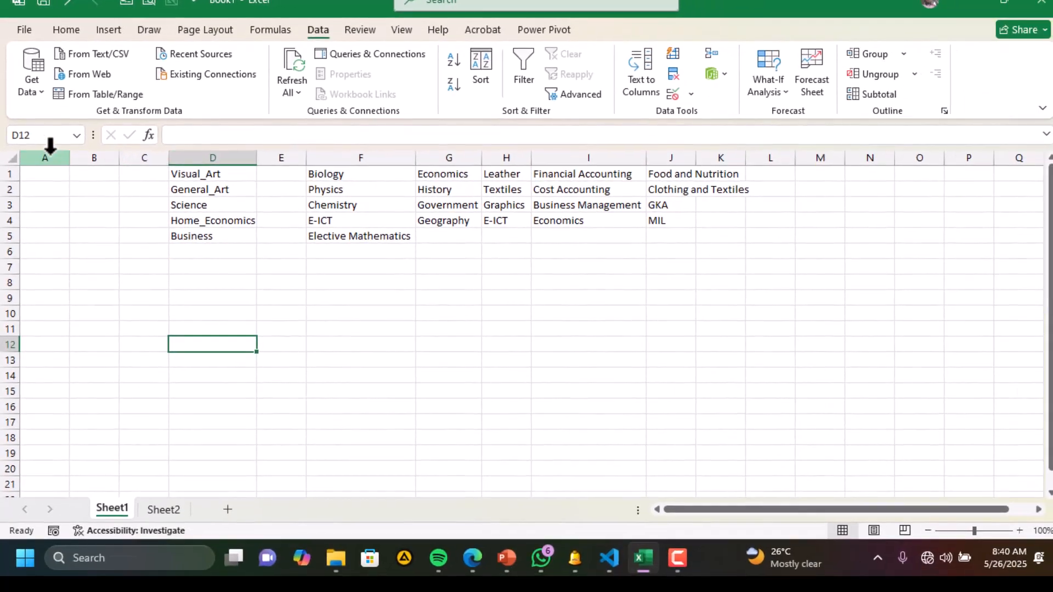
Step: Go to the named range good_work to view the cells it covers, then deselect it by selecting cell E13
left_click(77, 136)
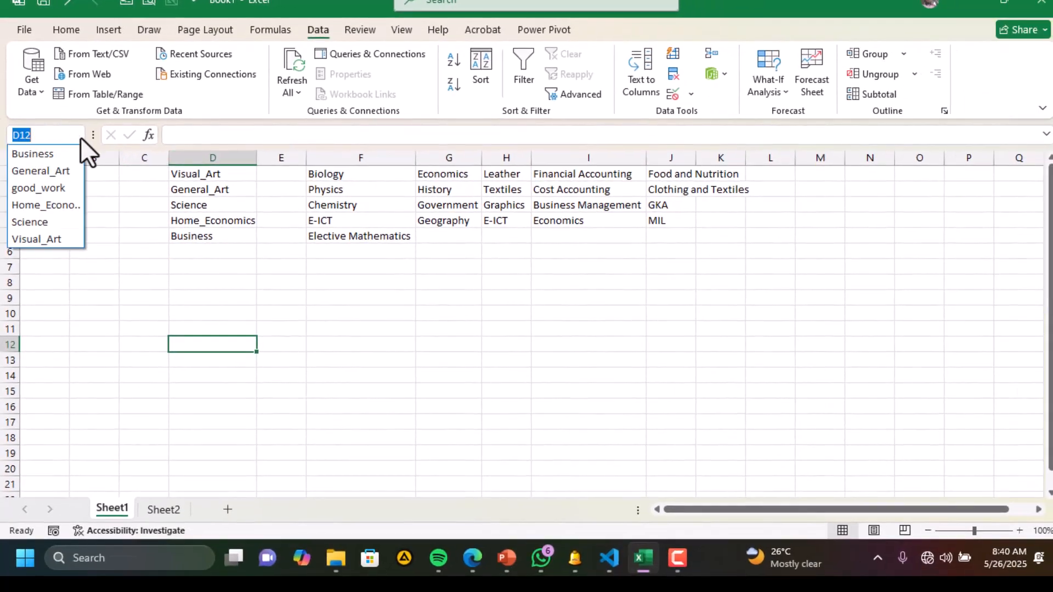
left_click(41, 193)
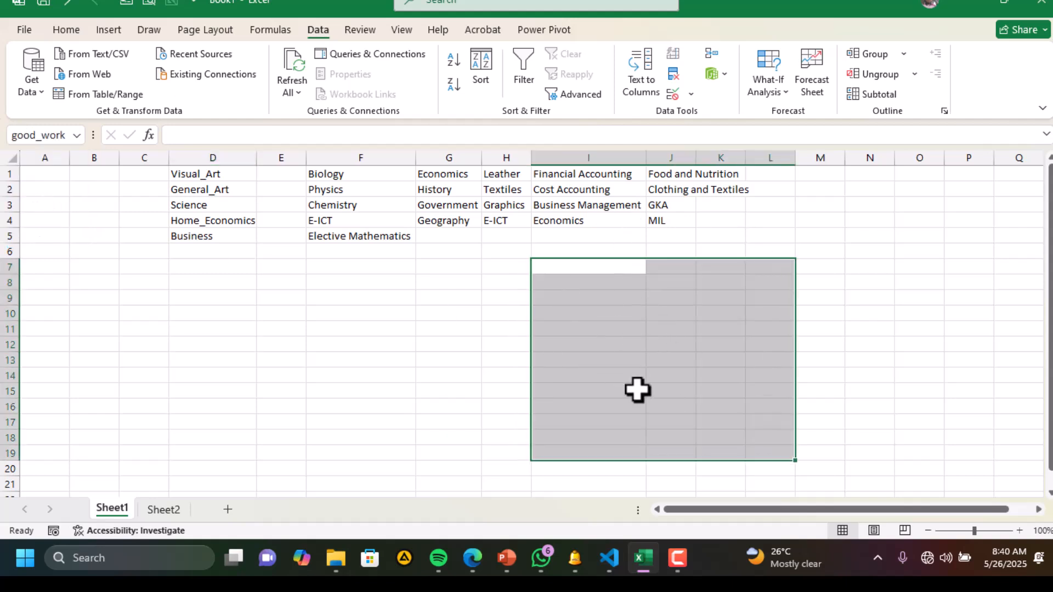
left_click(263, 357)
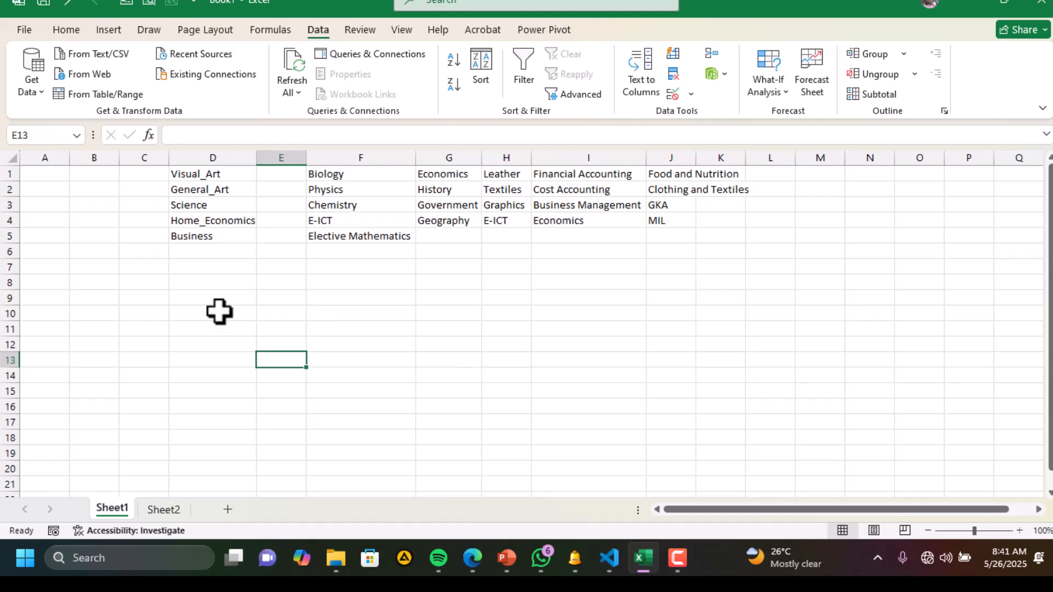
Step: Compare the Visual_Art entry in the programme list with the name given to its subject range H1:H4
left_click(196, 272)
left_click_drag(233, 179, 224, 245)
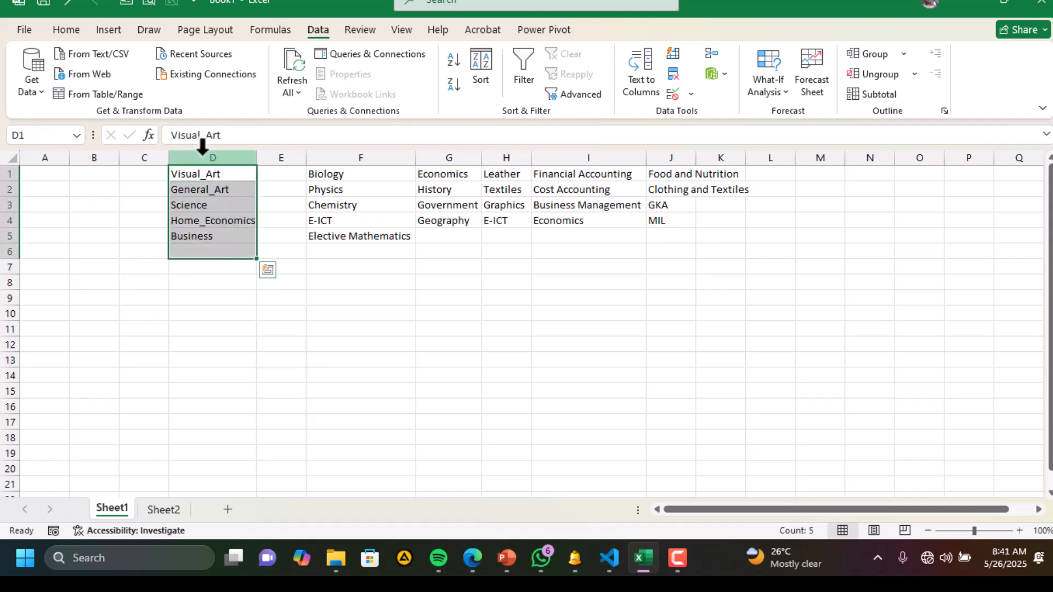
left_click(181, 176)
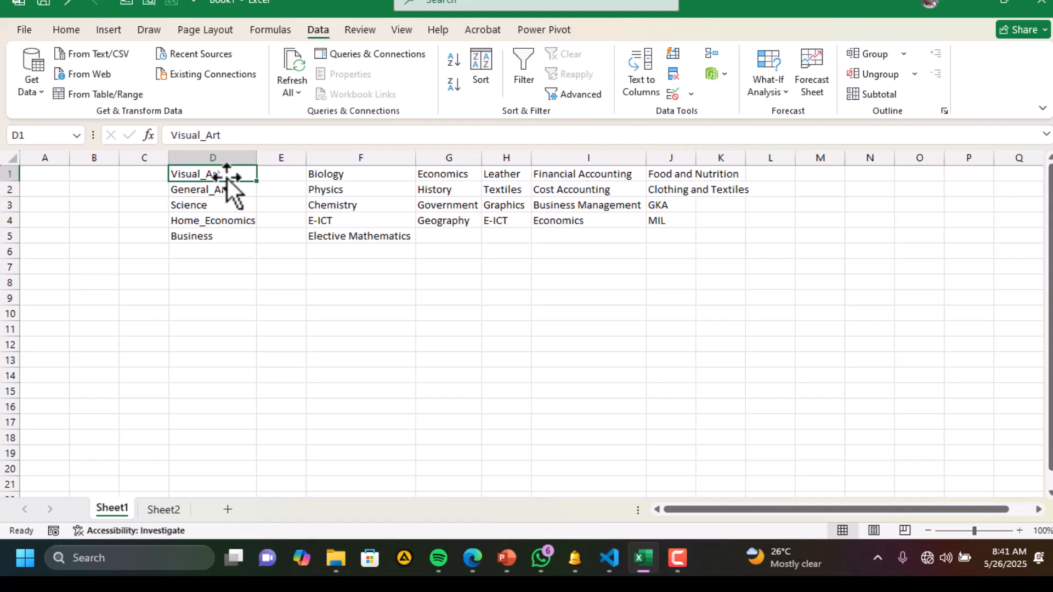
left_click_drag(510, 173, 514, 222)
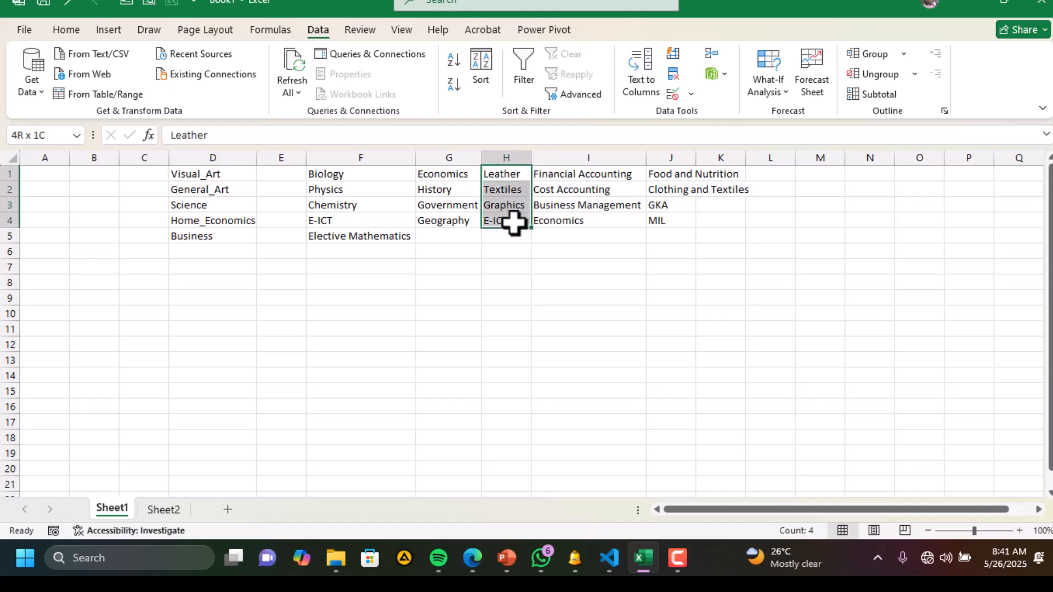
left_click(507, 170)
left_click_drag(507, 170, 508, 220)
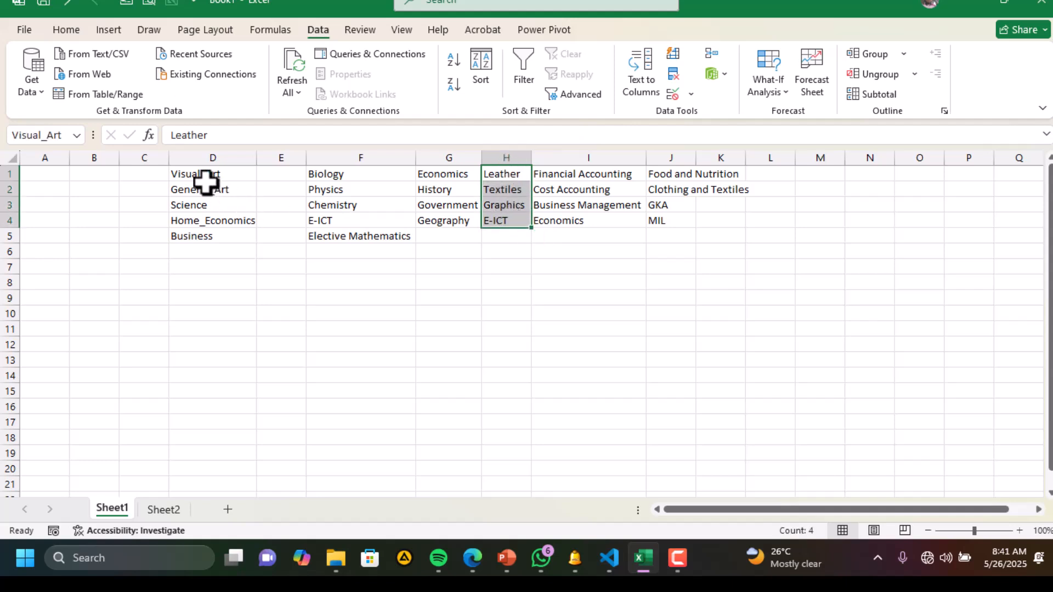
left_click(509, 175)
left_click_drag(510, 183, 509, 221)
key("Return")
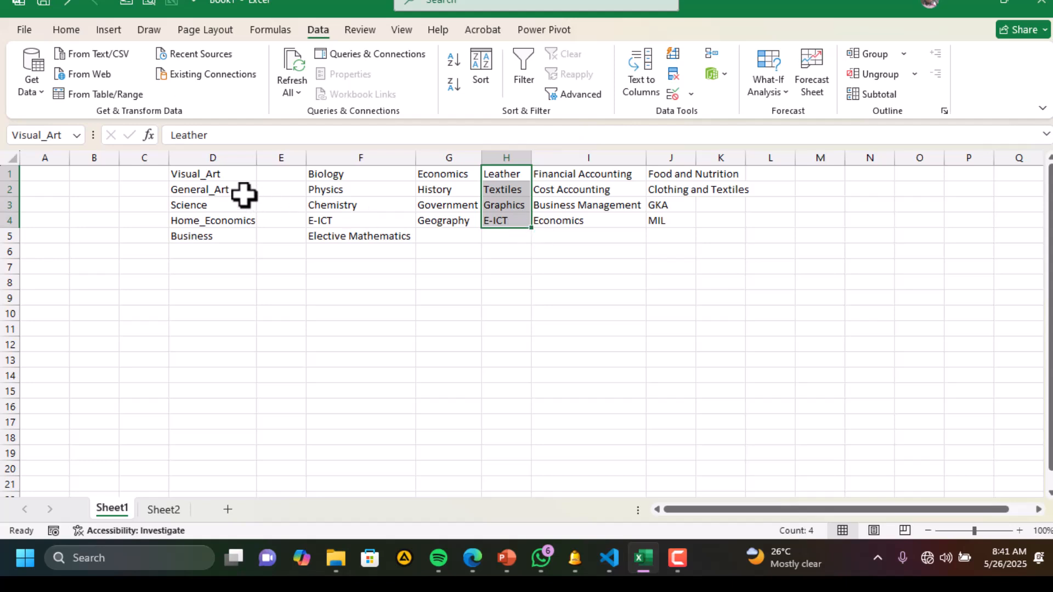
left_click_drag(214, 176, 207, 238)
left_click(192, 175)
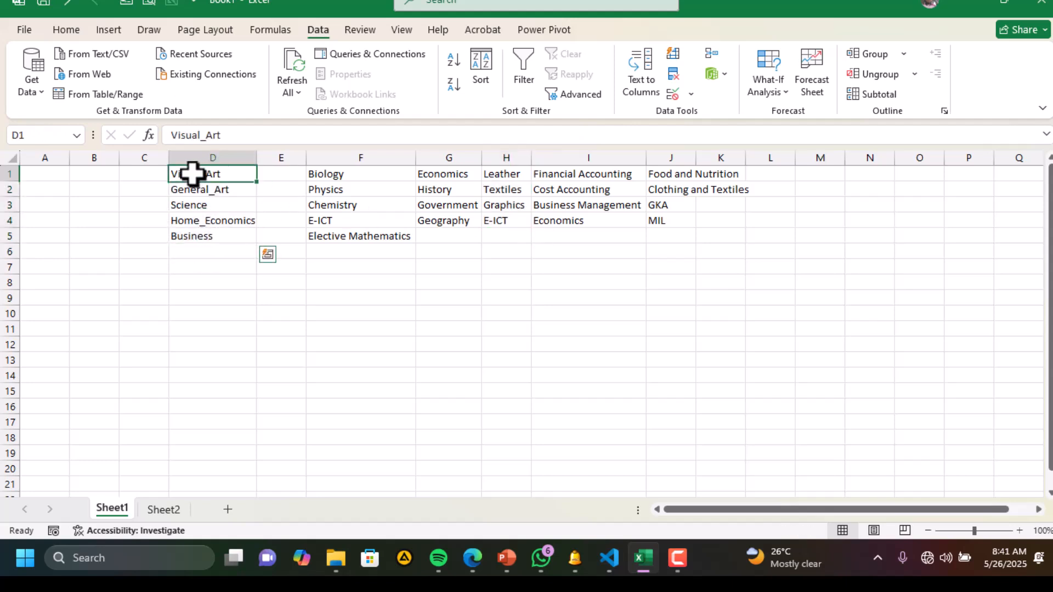
left_click_drag(512, 175, 516, 222)
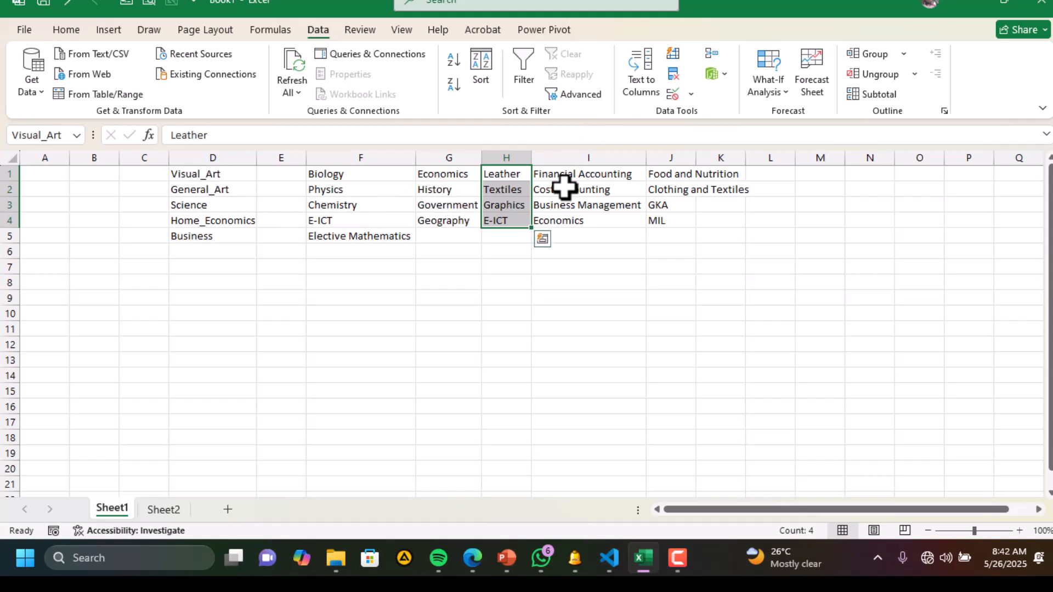
Step: Check the range names of the remaining subject lists in G1:G4, F1:F5, J1:J4 and I1:I4
left_click_drag(469, 176, 461, 219)
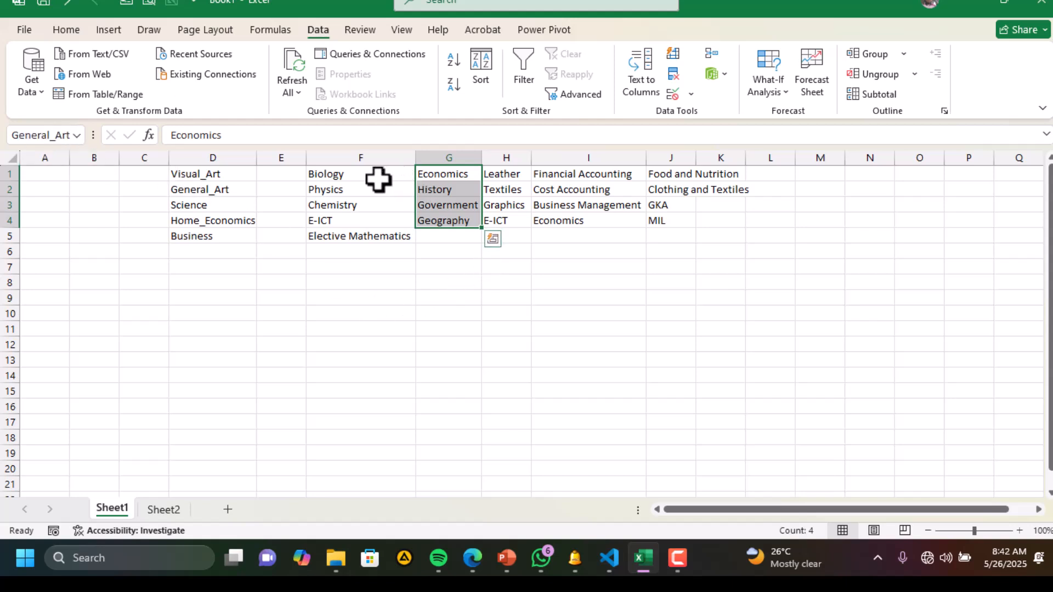
left_click_drag(378, 180, 377, 237)
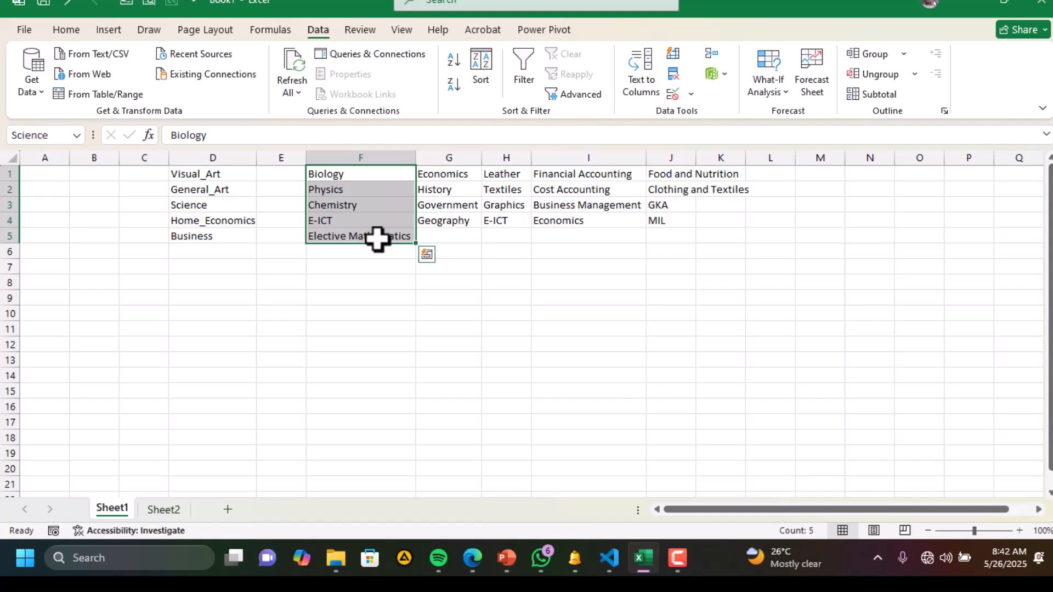
left_click(60, 135)
key("Escape")
left_click(36, 135)
key("Escape")
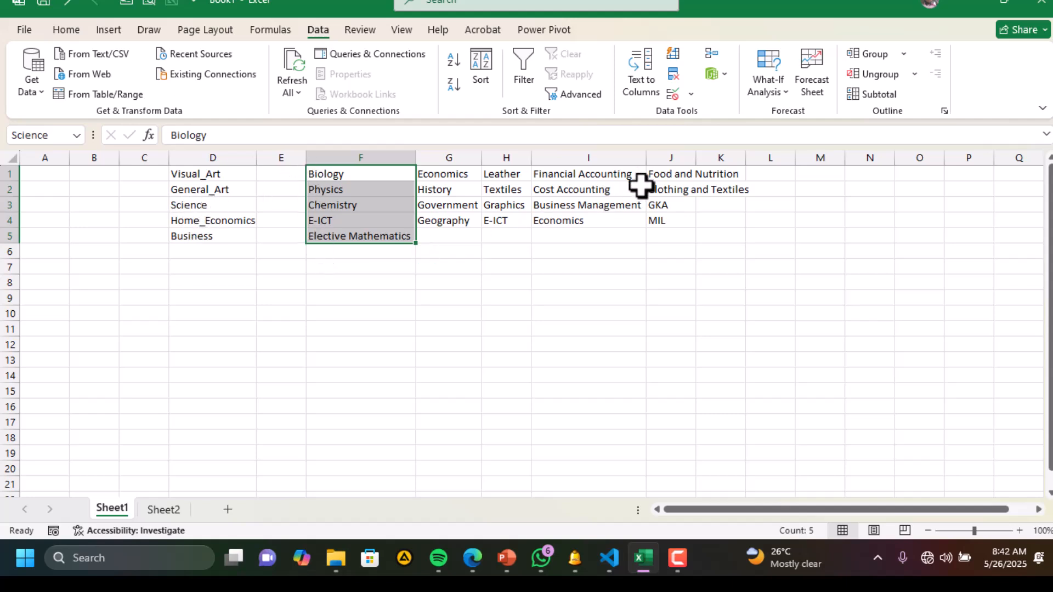
left_click_drag(665, 173, 665, 217)
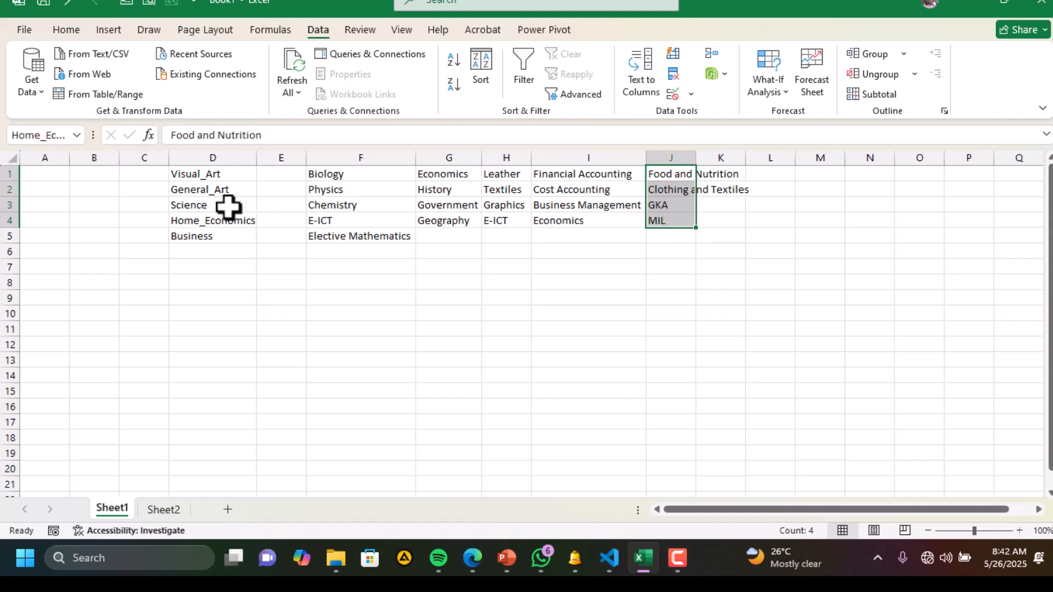
left_click_drag(549, 173, 559, 219)
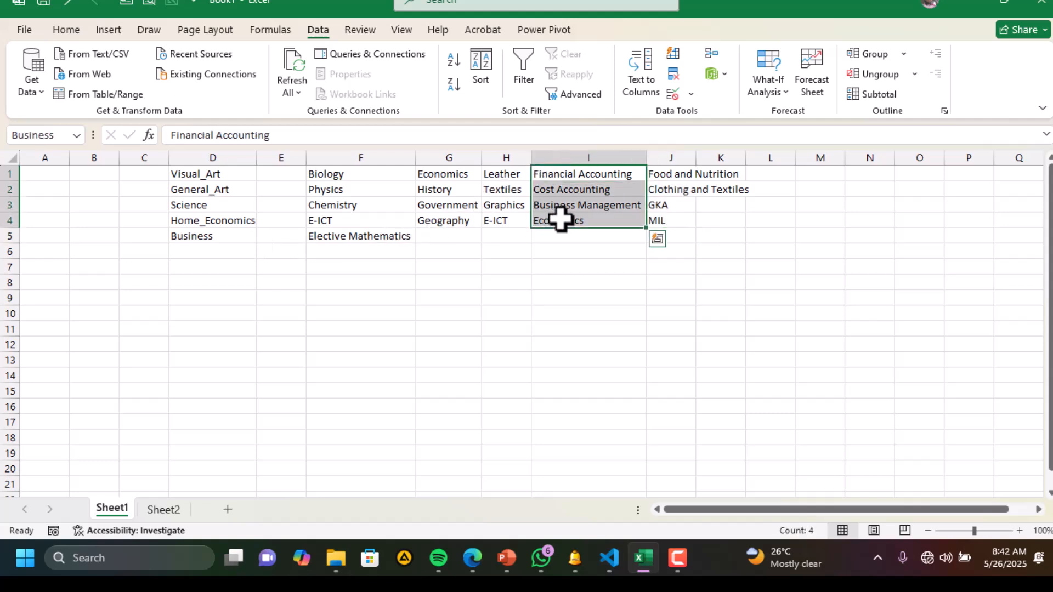
Step: Go to the named ranges Business, Science, Visual_Art and Home_Economics in turn, then deselect by selecting cell F10
left_click(206, 236)
left_click(76, 132)
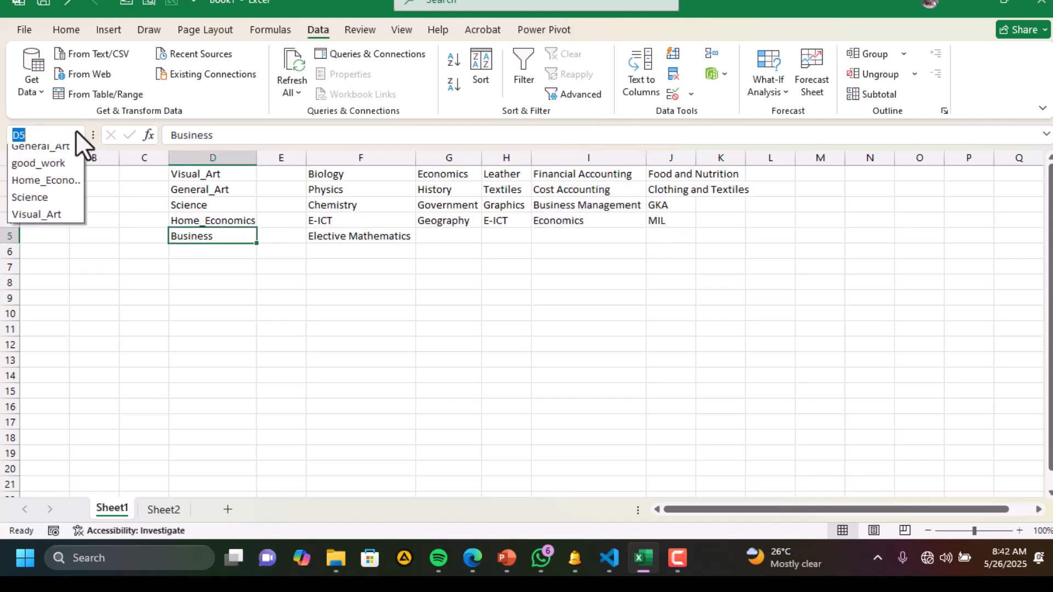
left_click(52, 154)
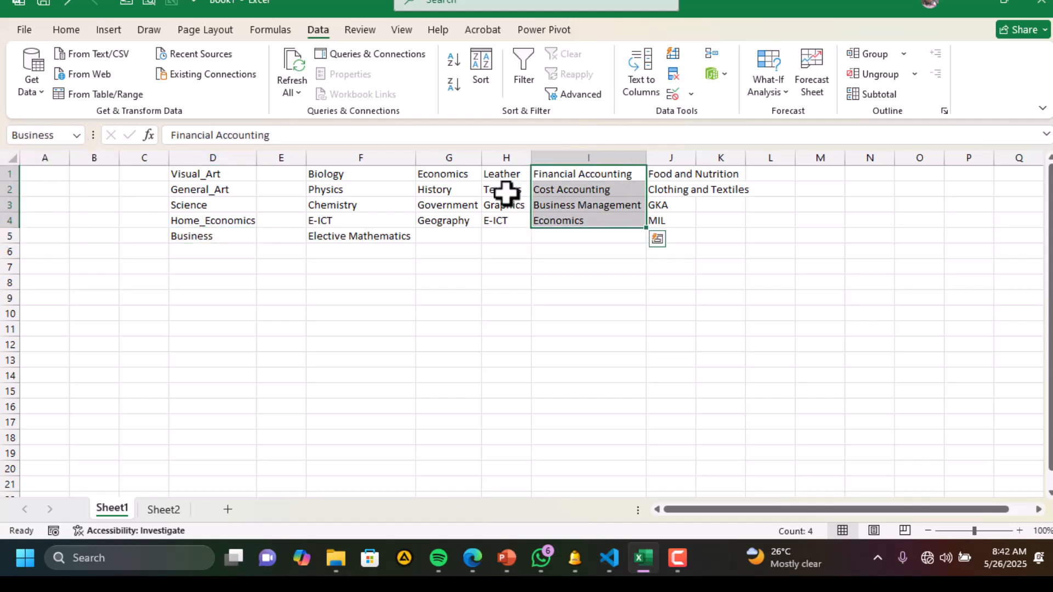
left_click(77, 133)
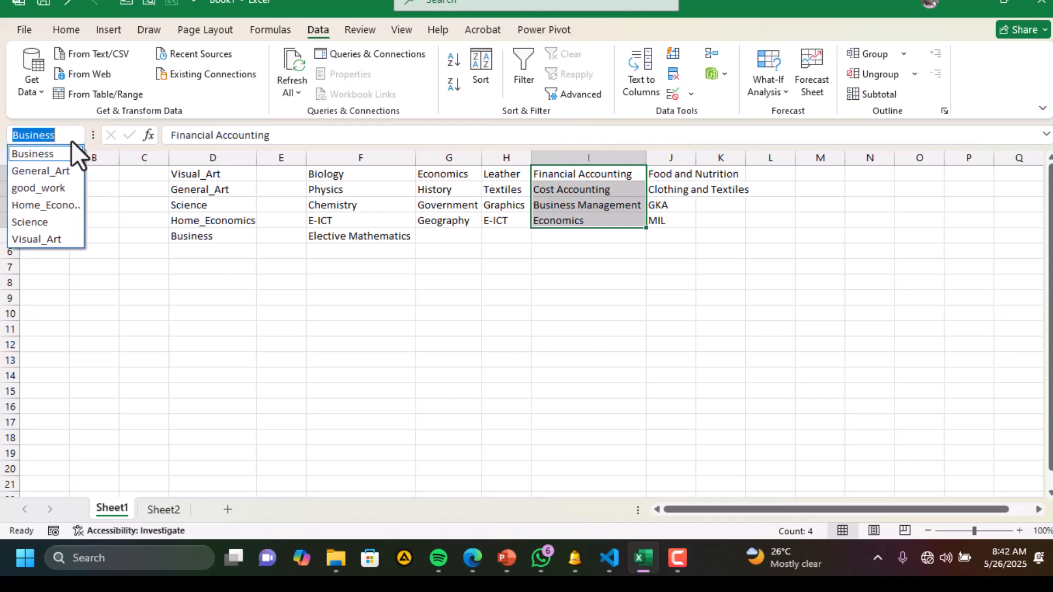
left_click(42, 221)
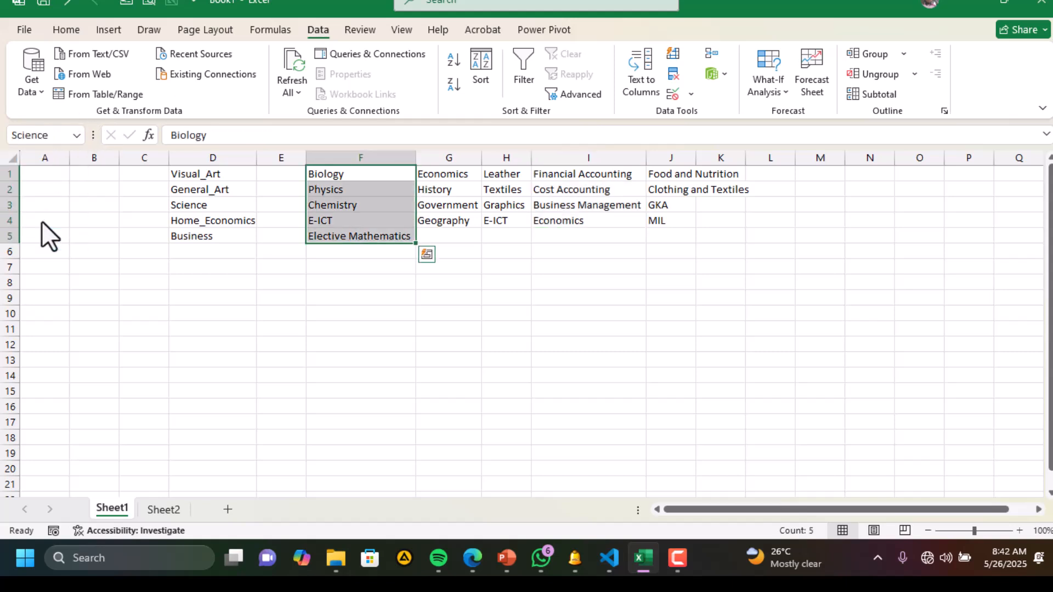
left_click(77, 138)
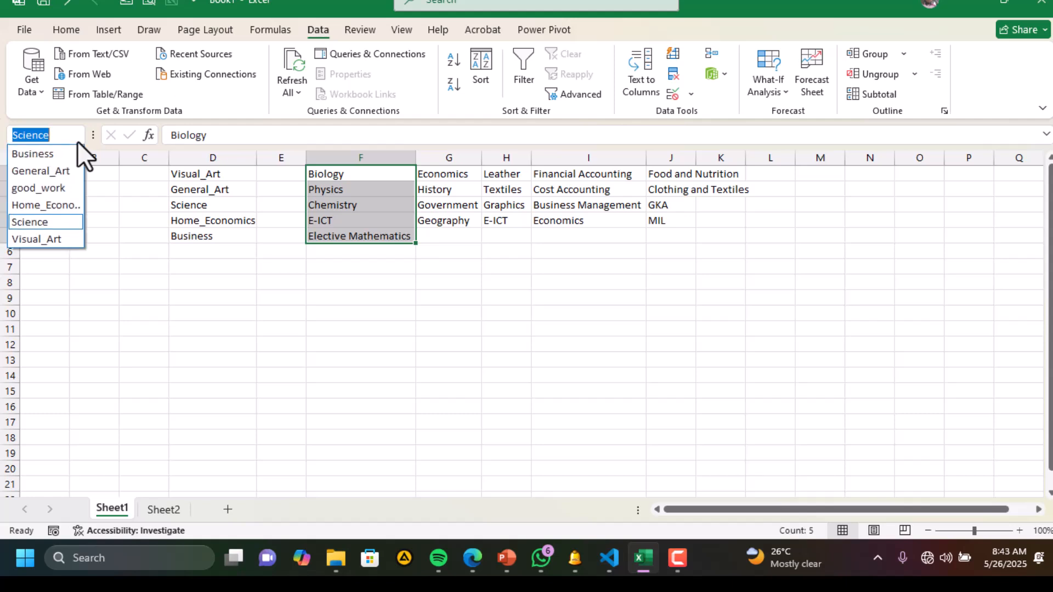
left_click(44, 239)
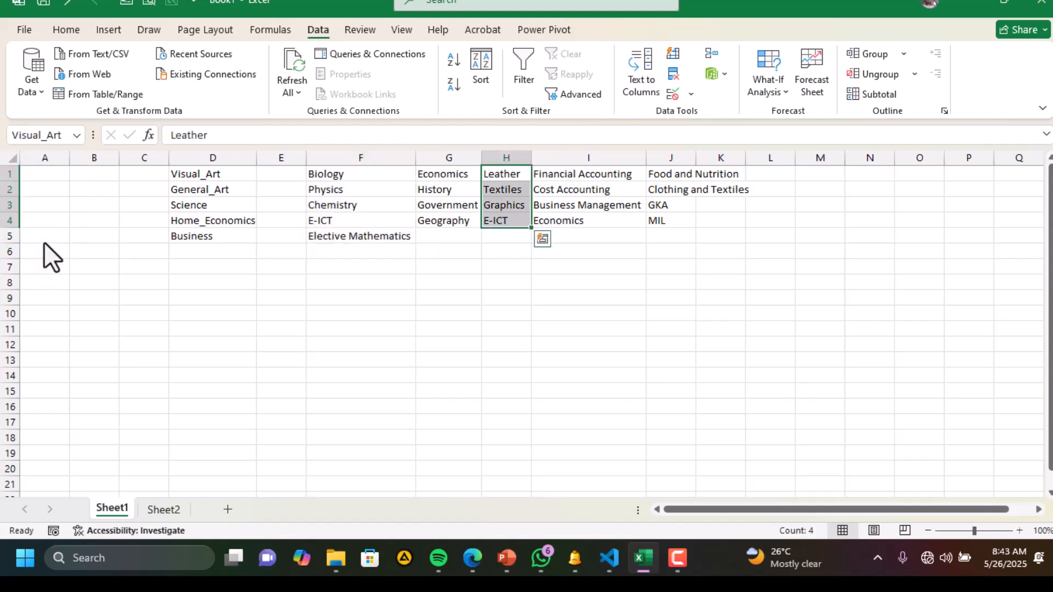
left_click(80, 141)
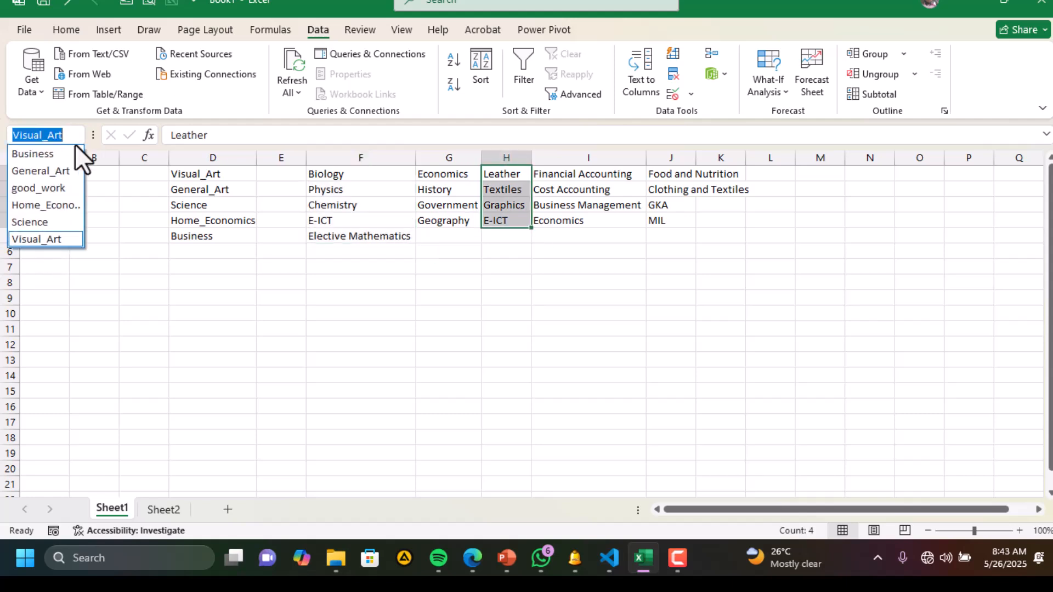
left_click(54, 206)
left_click(324, 315)
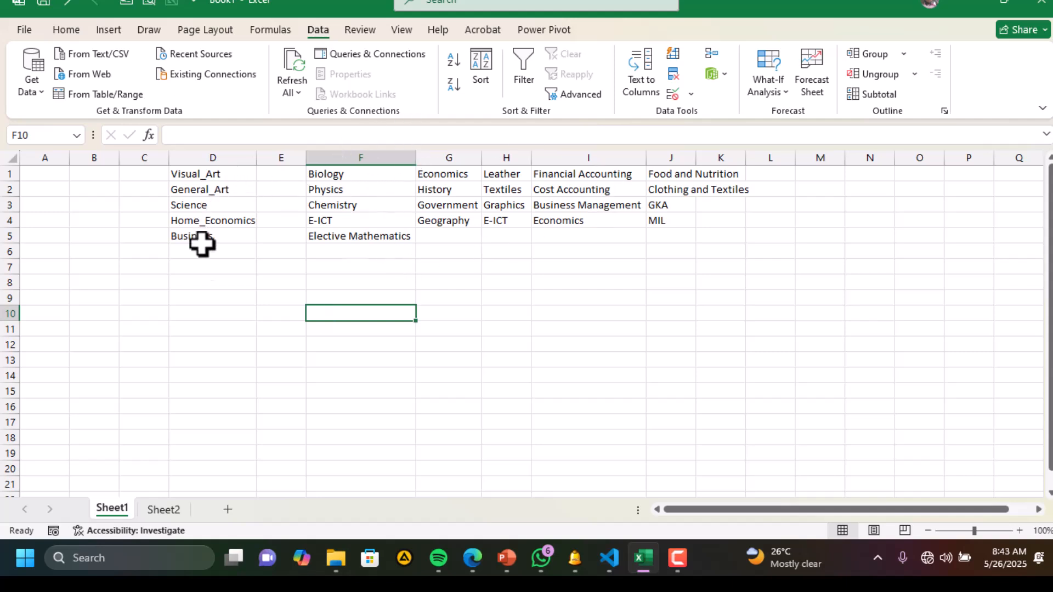
Step: Enter "visual art" in cell D10 as a sample programme and select its subjects in H1:H4
left_click(235, 314)
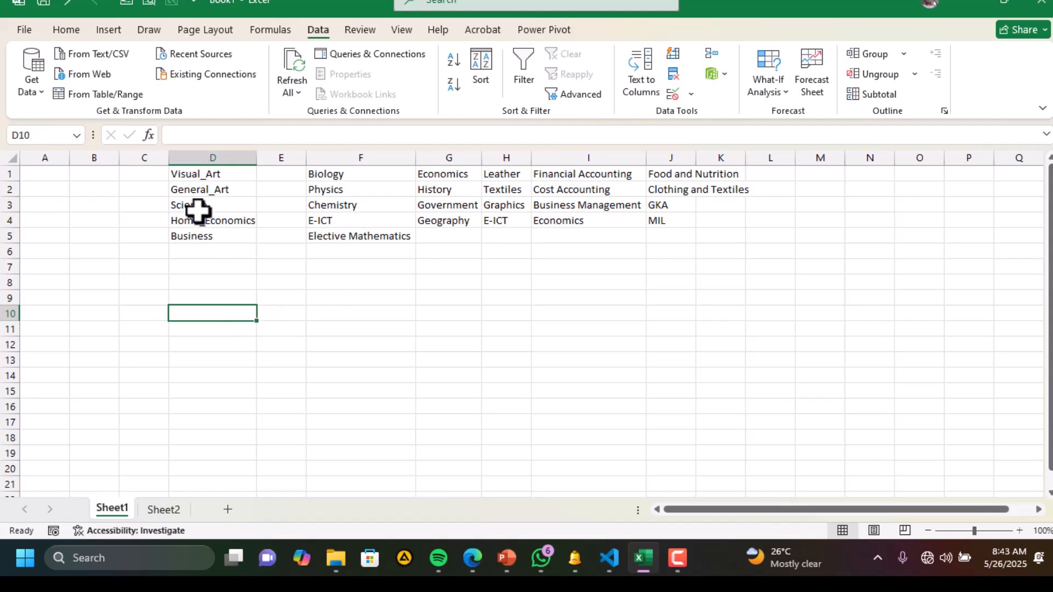
left_click(356, 314)
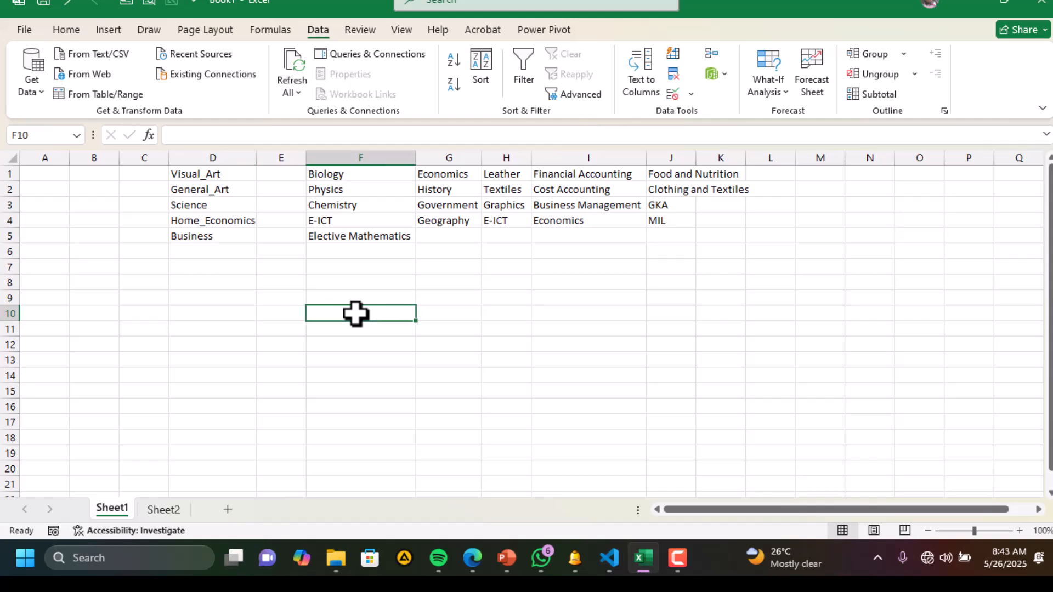
left_click(228, 315)
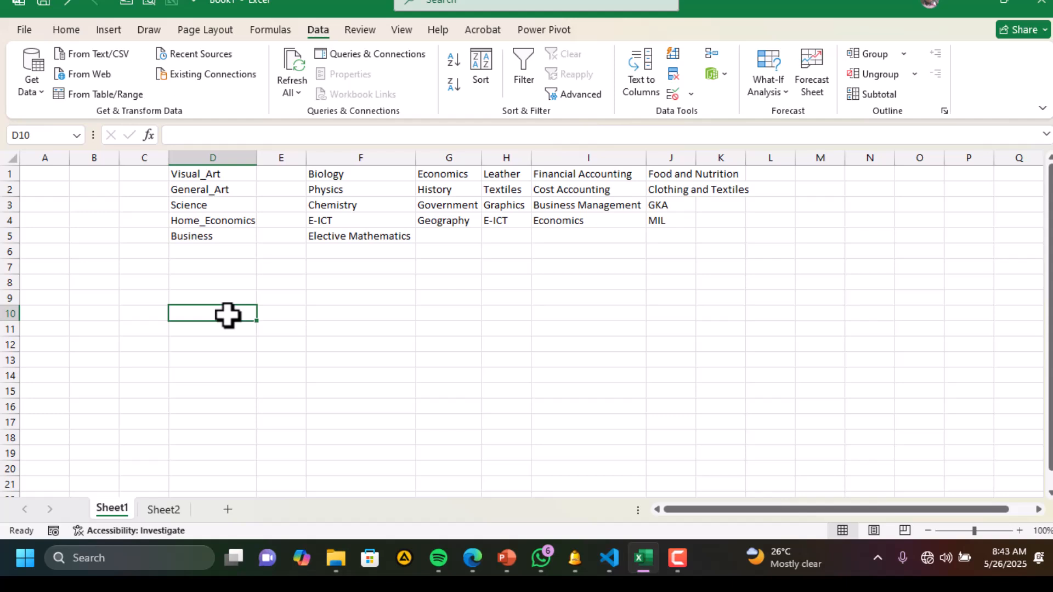
type("visual art")
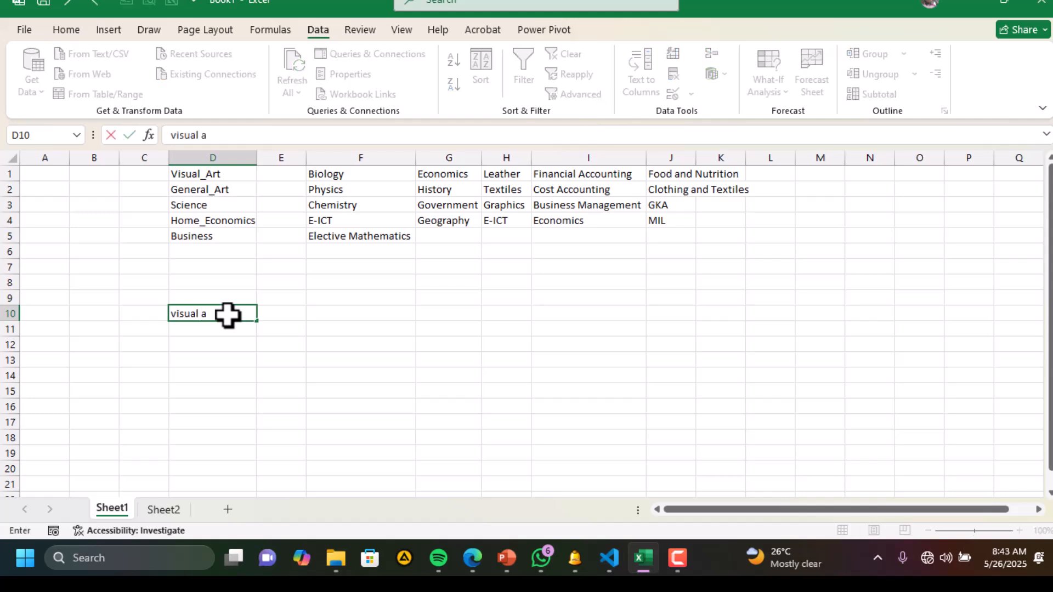
left_click(328, 308)
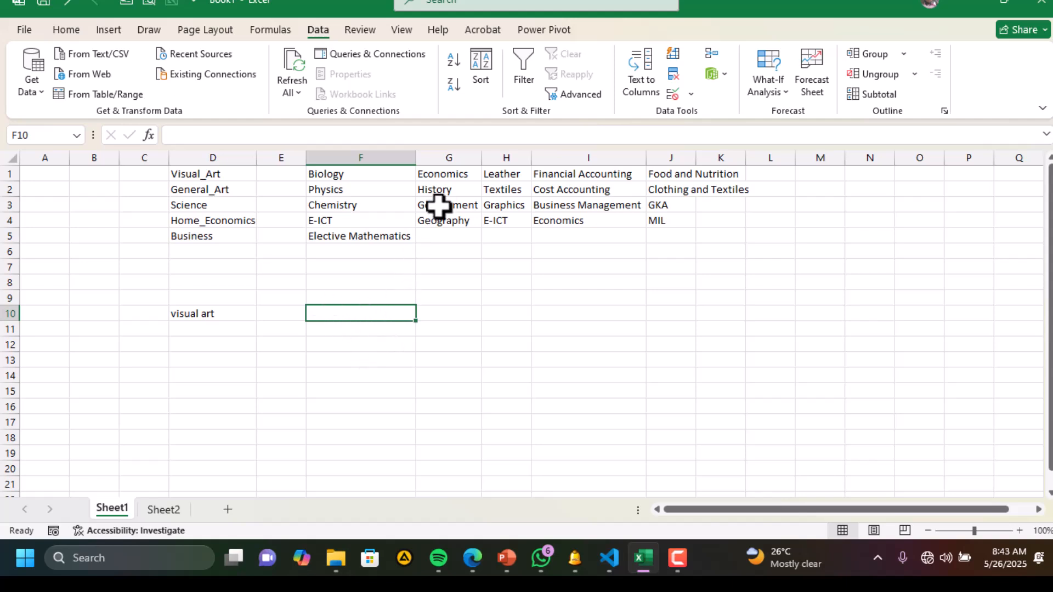
left_click(507, 170)
left_click_drag(501, 213, 500, 216)
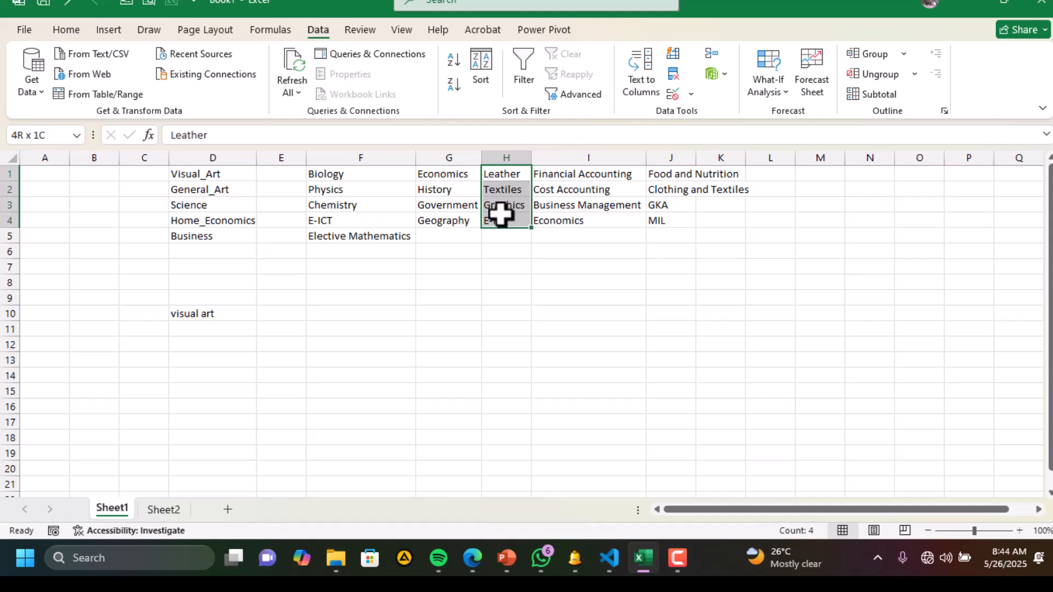
Step: Replace the sample programme in D10 with "home economics" and select its subjects in J1:J4
left_click(196, 314)
type("h")
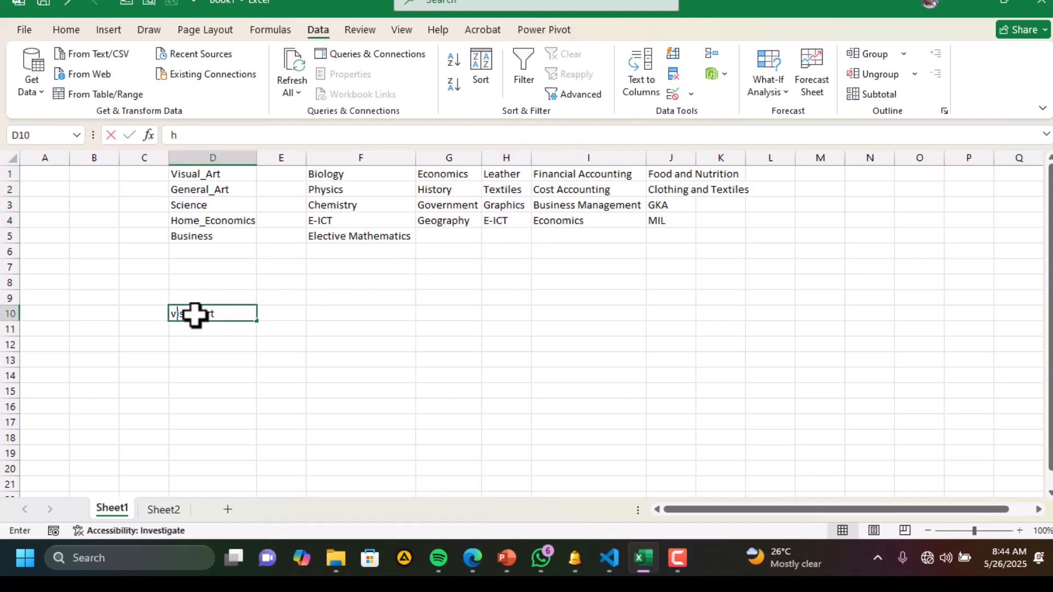
type("ome economics")
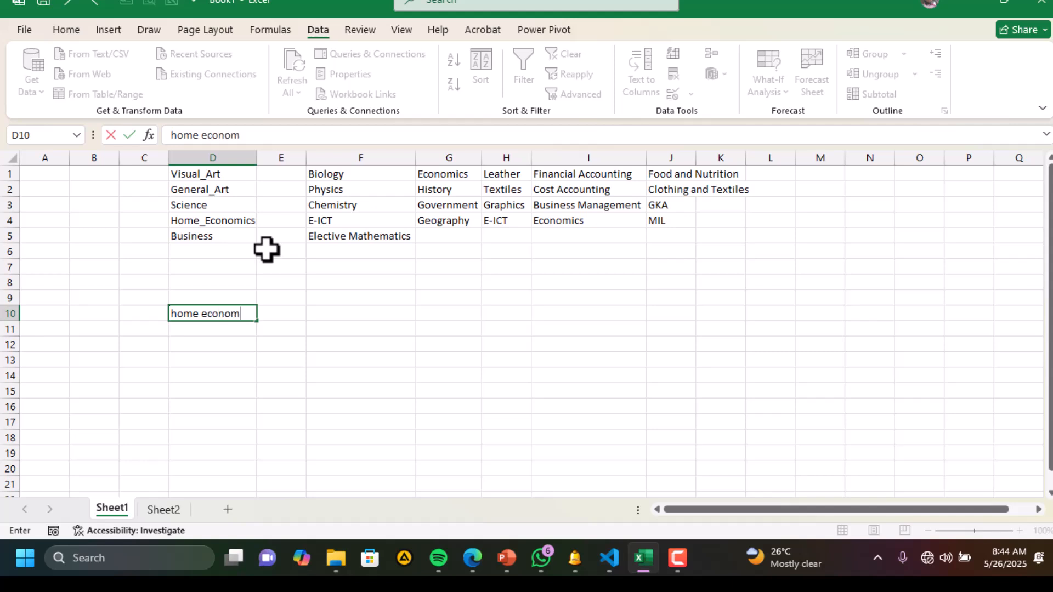
left_click(346, 314)
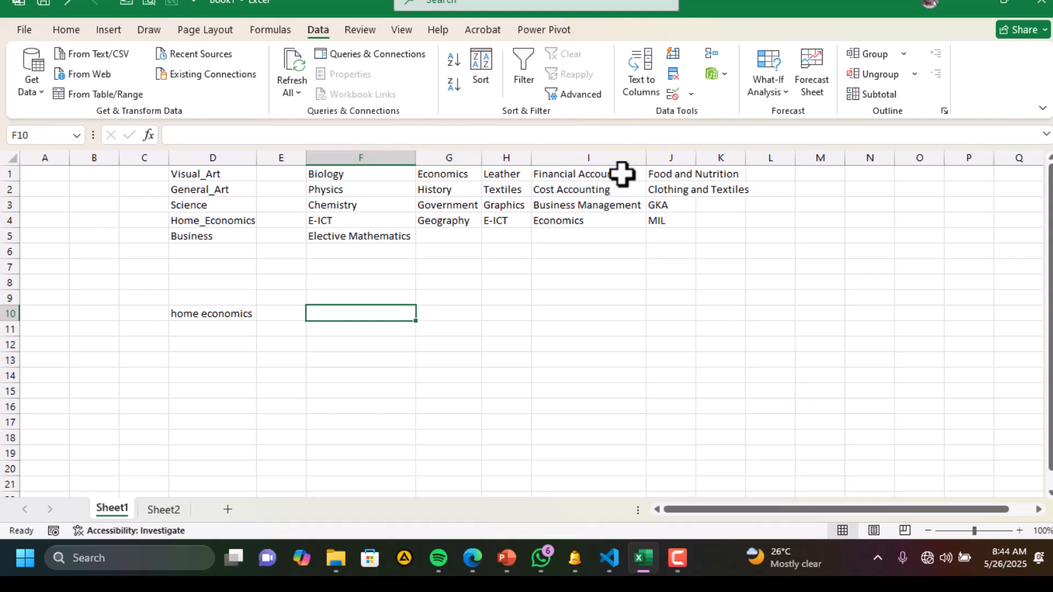
left_click_drag(660, 171, 663, 226)
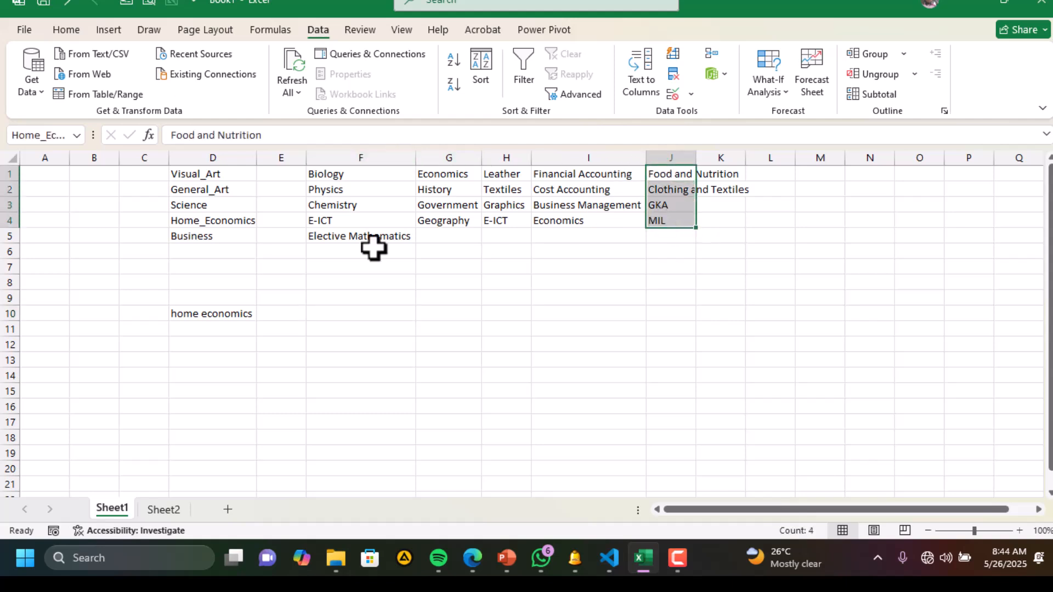
Step: Clear the sample programme entry from cell D10
left_click(223, 317)
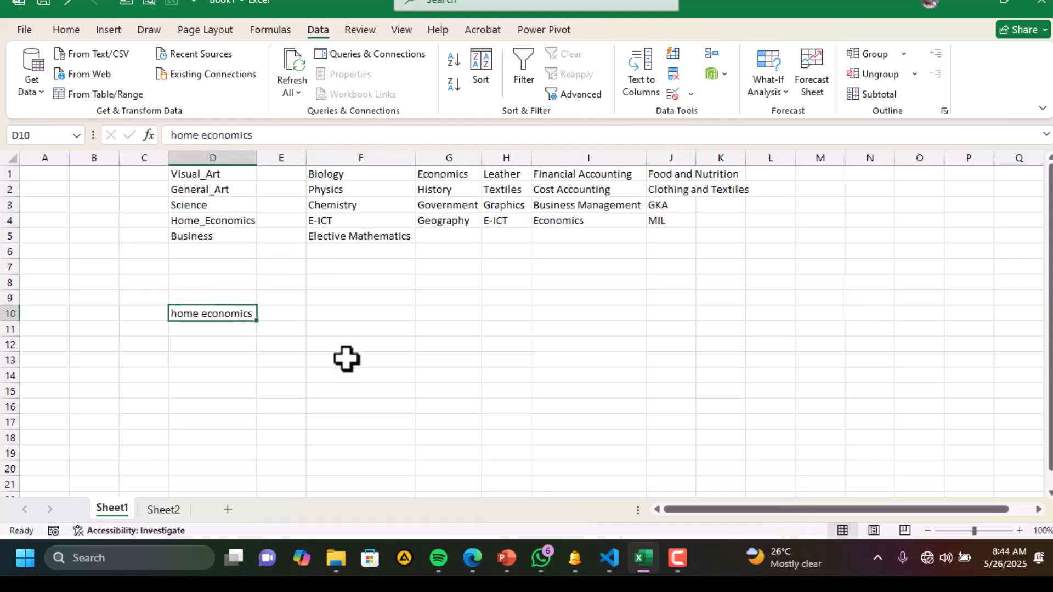
key("Delete")
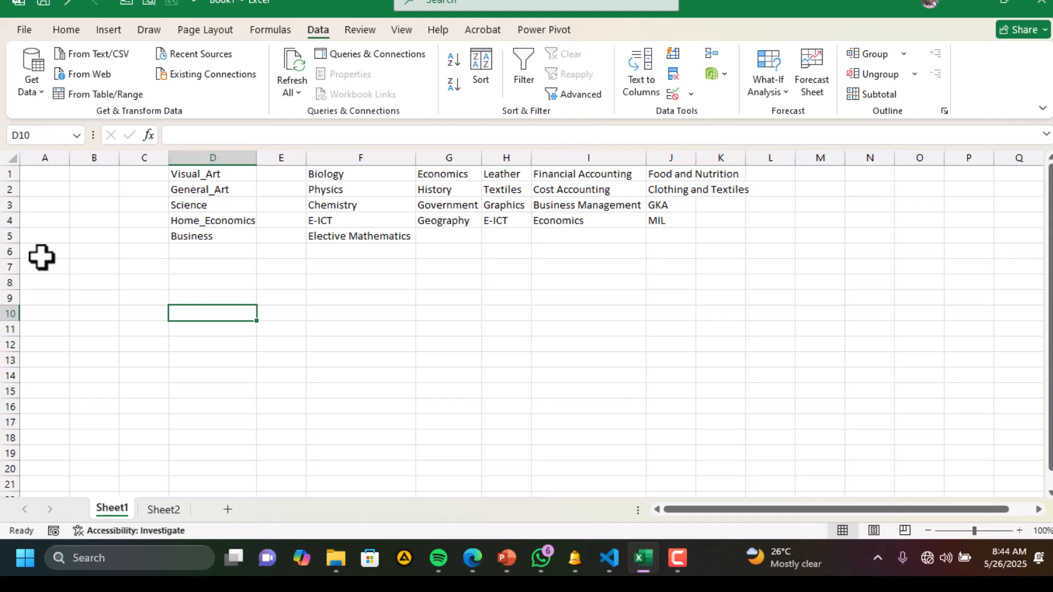
Step: Hide rows 1 to 5 containing the programme and subject lists on Sheet1
left_click_drag(3, 237, 10, 164)
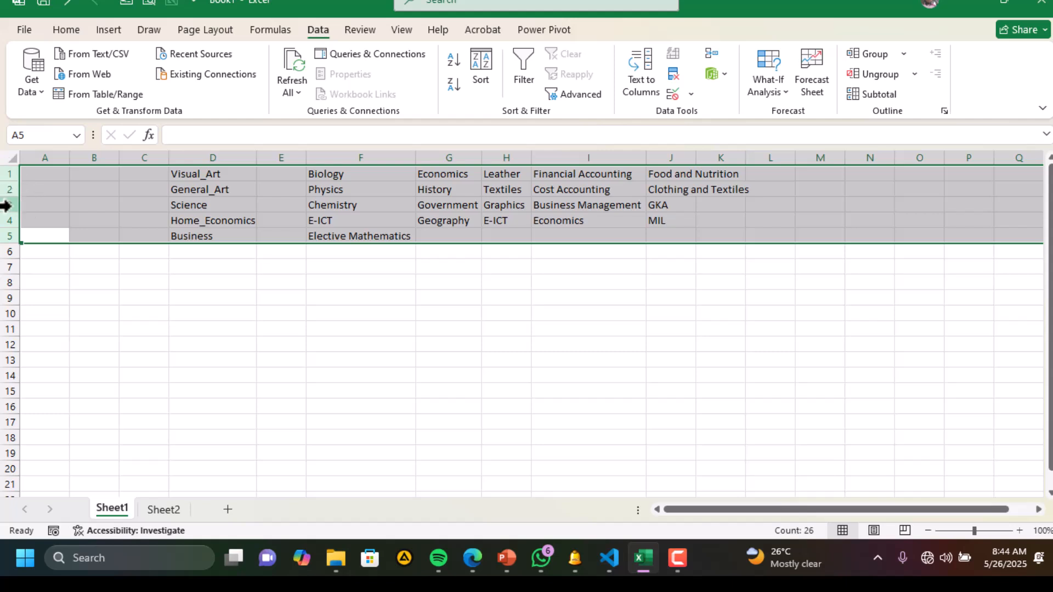
right_click(6, 206)
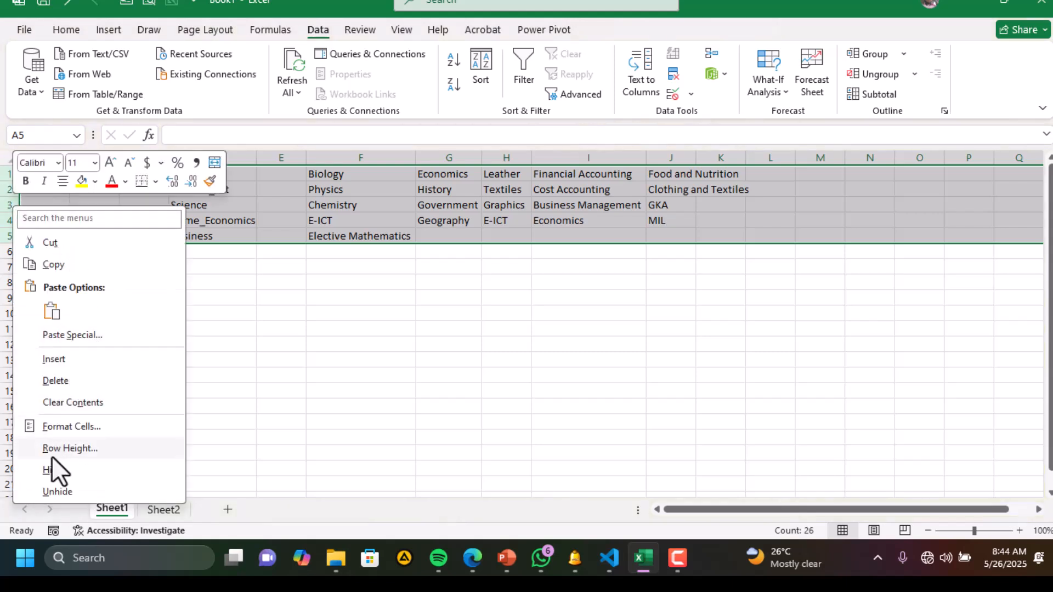
left_click(49, 477)
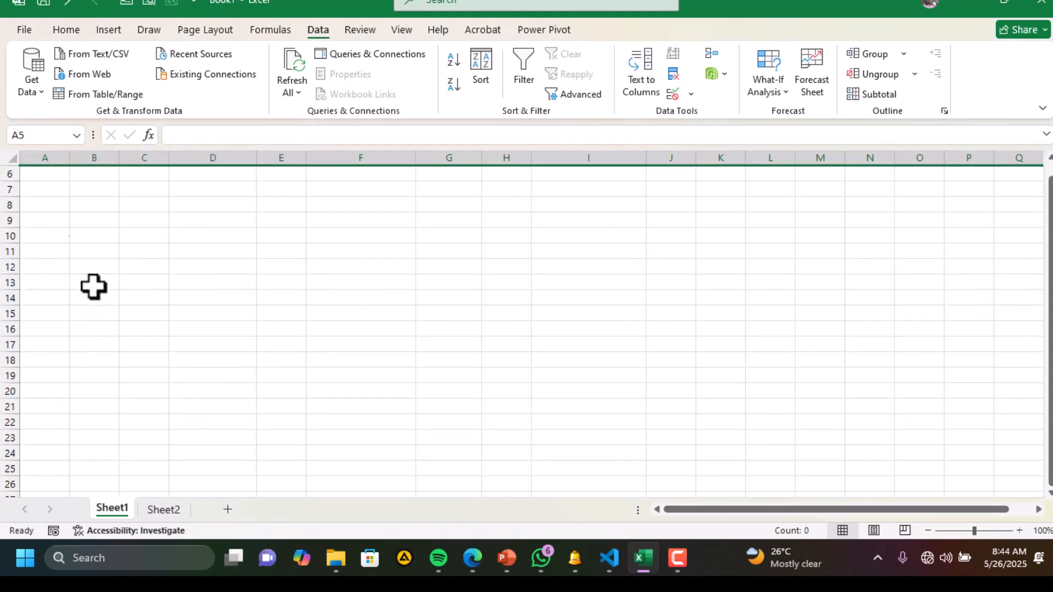
left_click(52, 218)
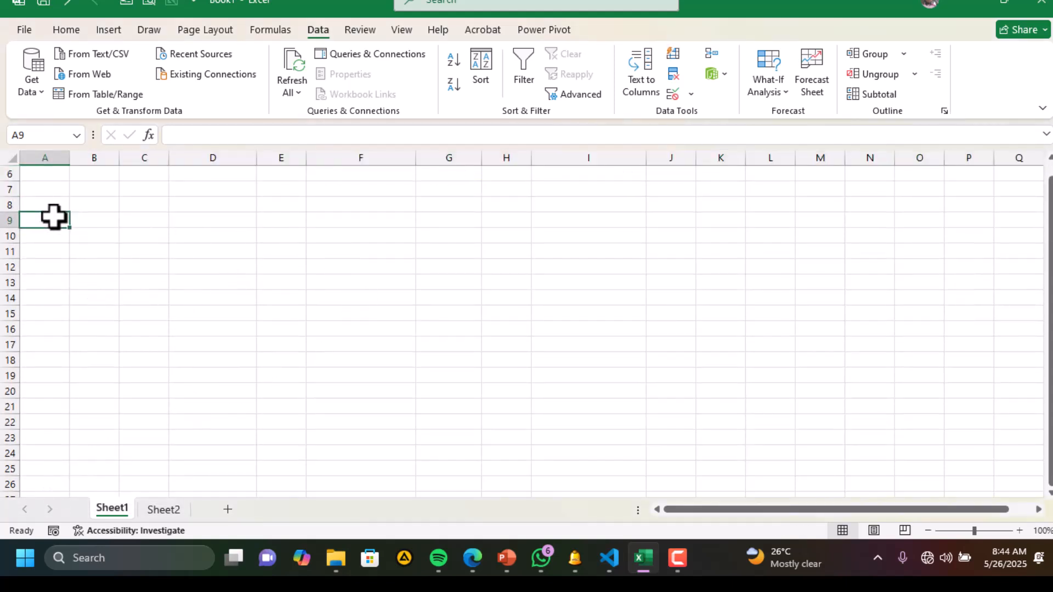
Step: Switch between Sheet2 and Sheet1, ending on Sheet1
left_click(171, 515)
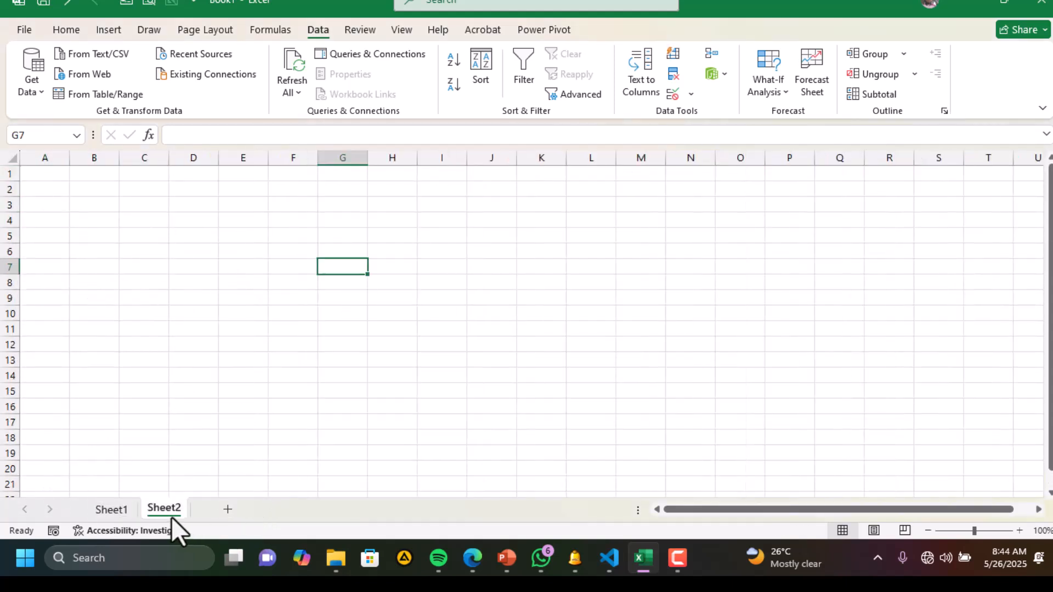
left_click(125, 513)
left_click(144, 509)
left_click(112, 508)
left_click(8, 197)
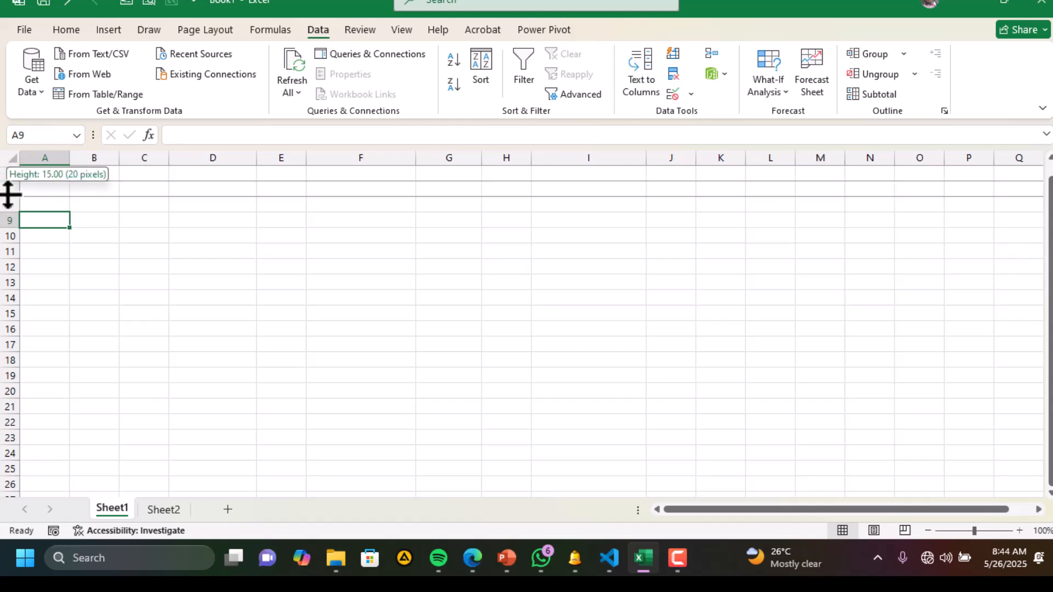
left_click(9, 160)
right_click(9, 163)
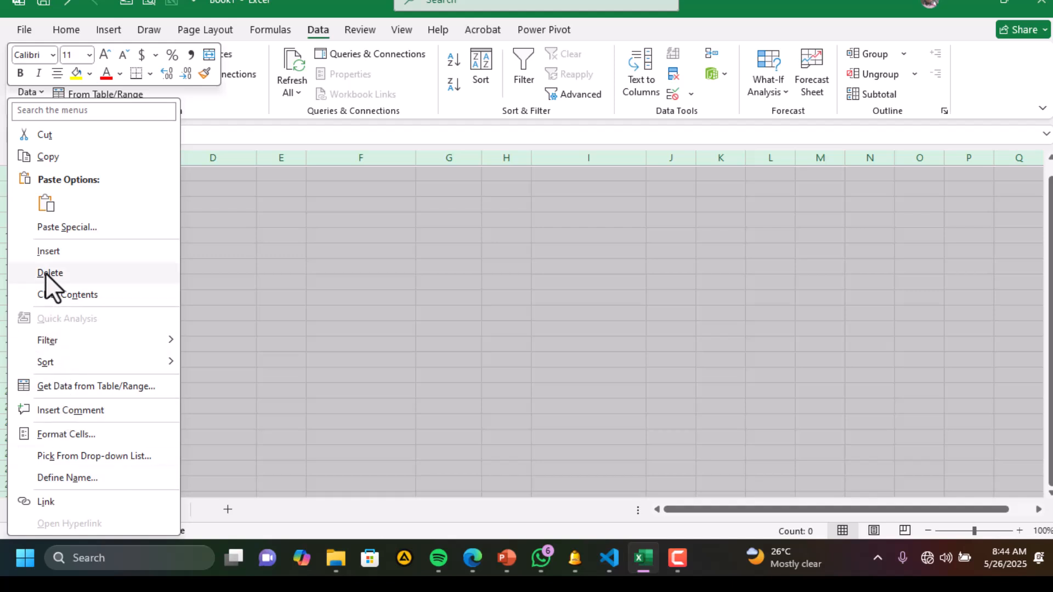
left_click(269, 348)
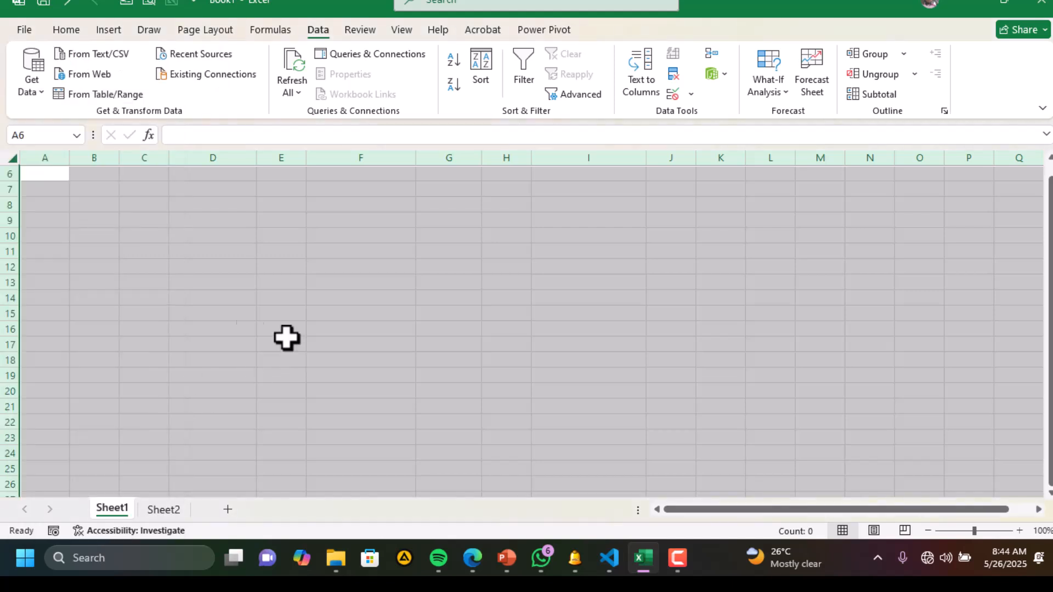
left_click(56, 189)
left_click(5, 173)
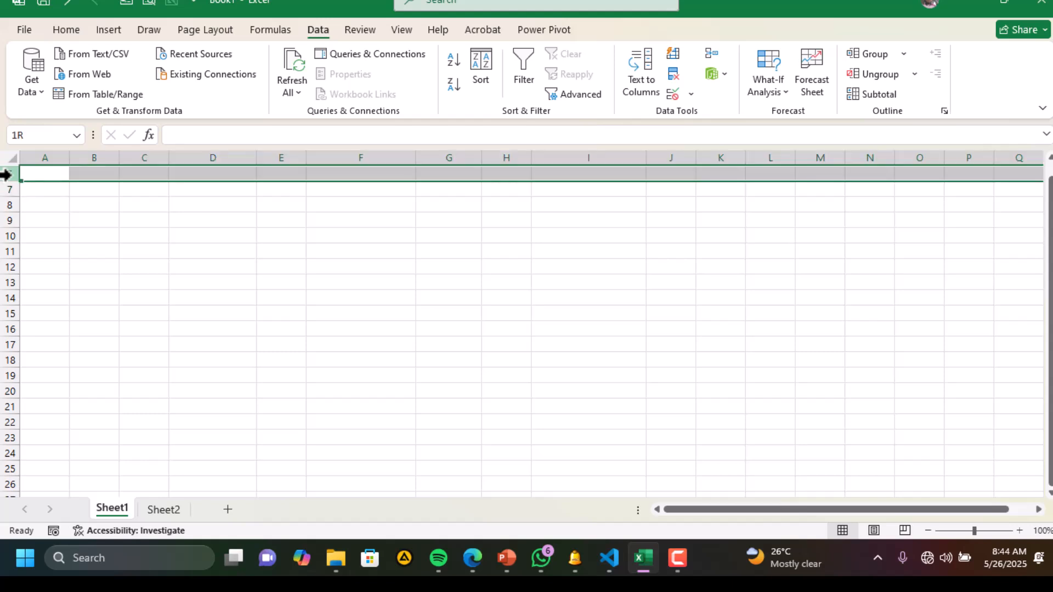
left_click(9, 157)
right_click(9, 157)
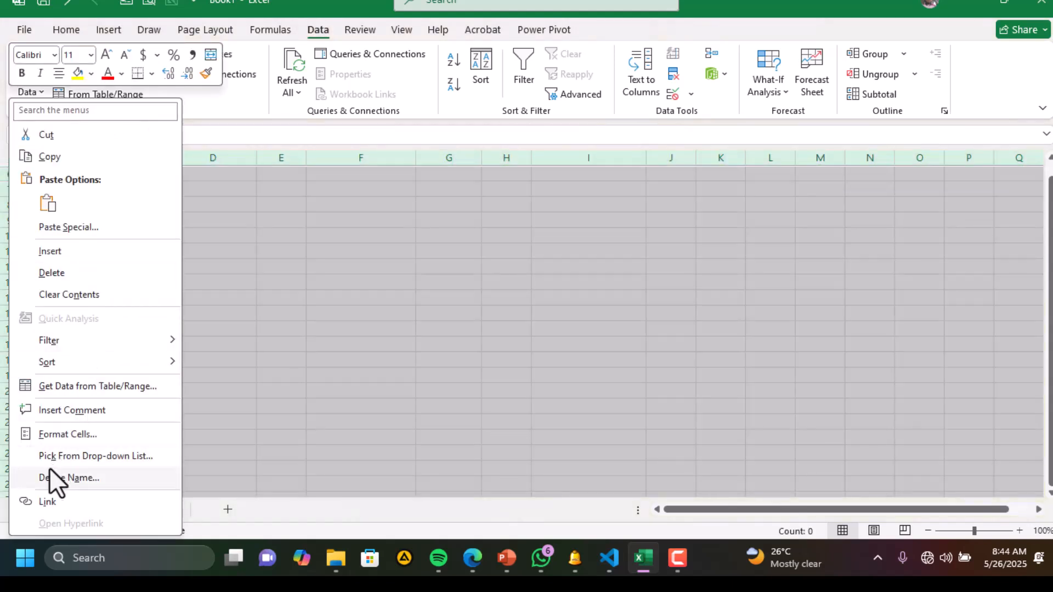
left_click(269, 329)
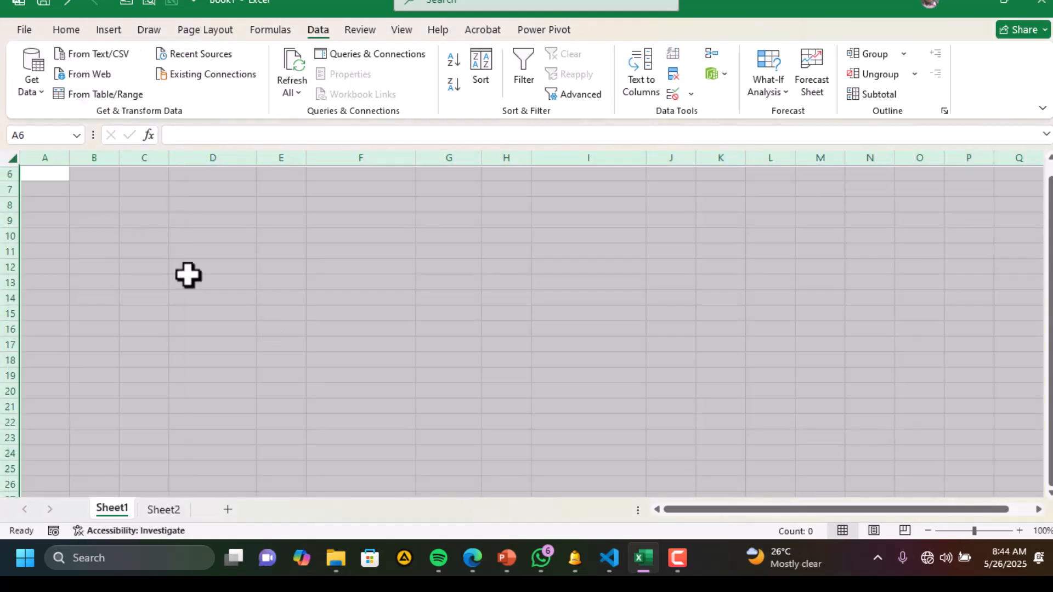
left_click(52, 157)
left_click(5, 173)
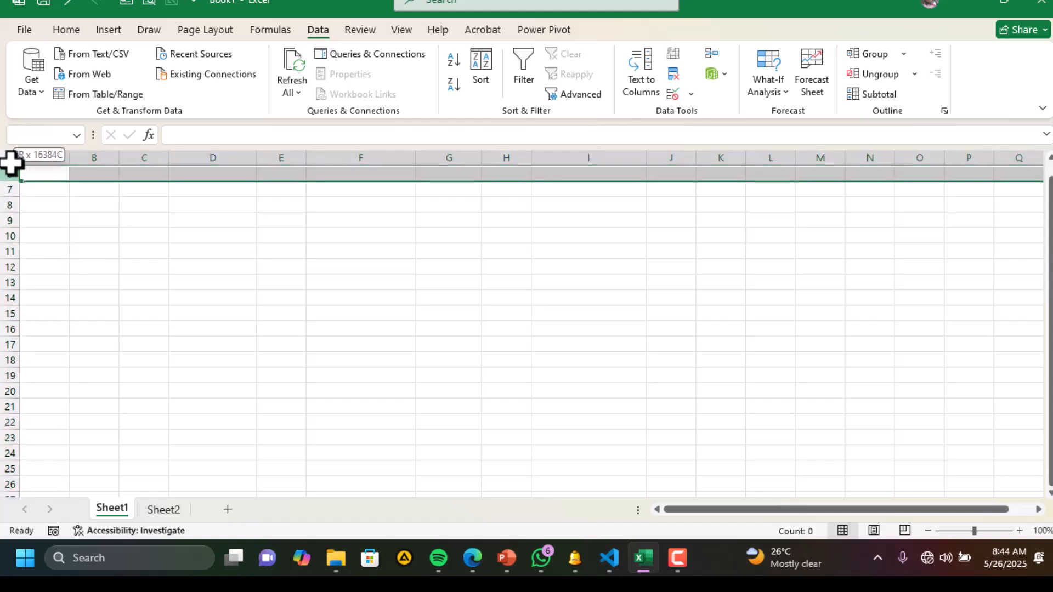
left_click(11, 160)
left_click(5, 174)
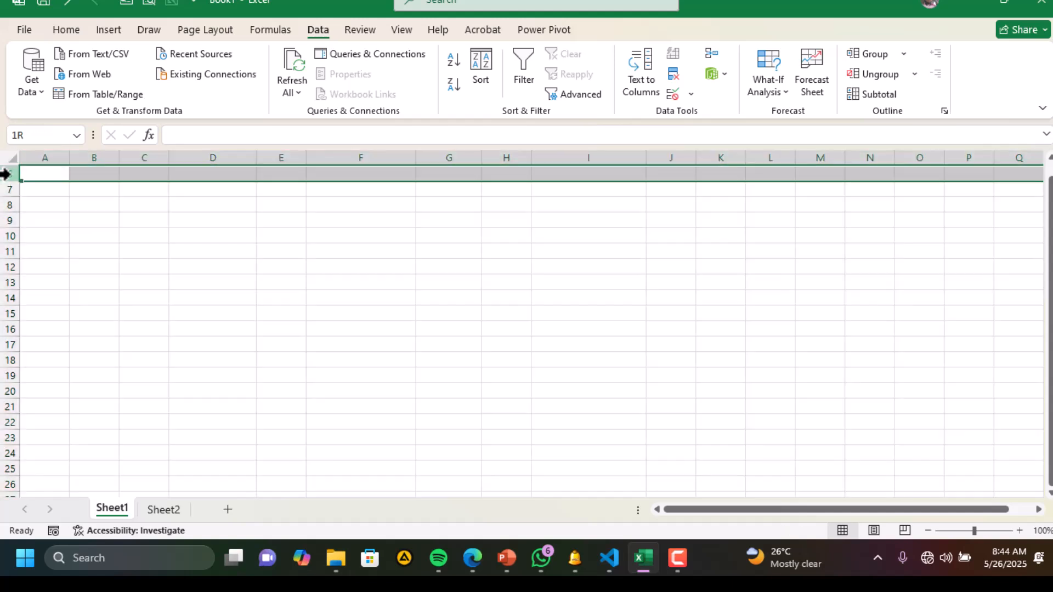
left_click(8, 158)
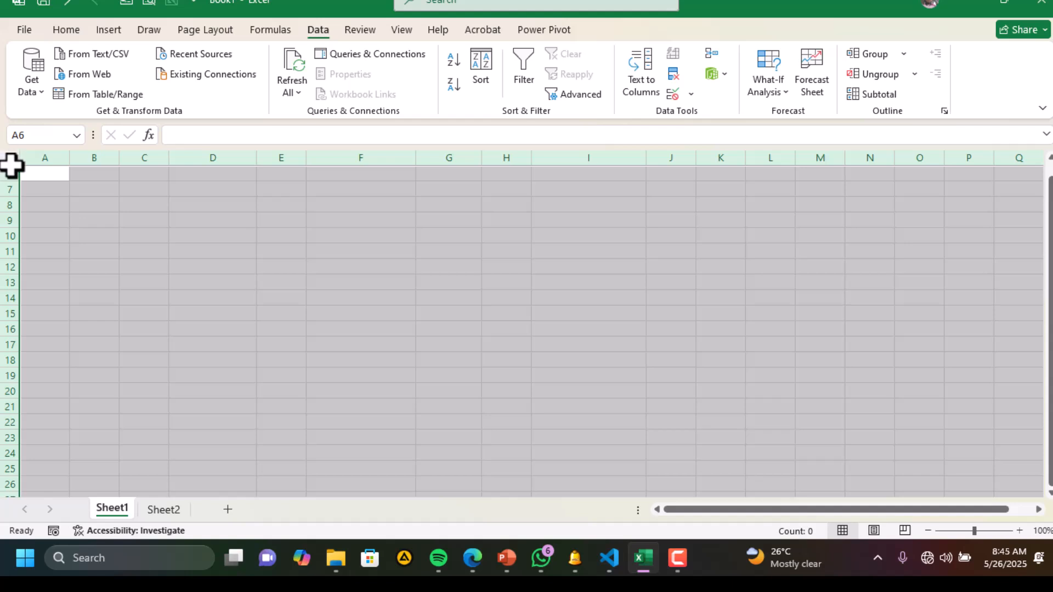
Step: Unhide rows 1 to 5 on Sheet1 and select cell D10
left_click(5, 173)
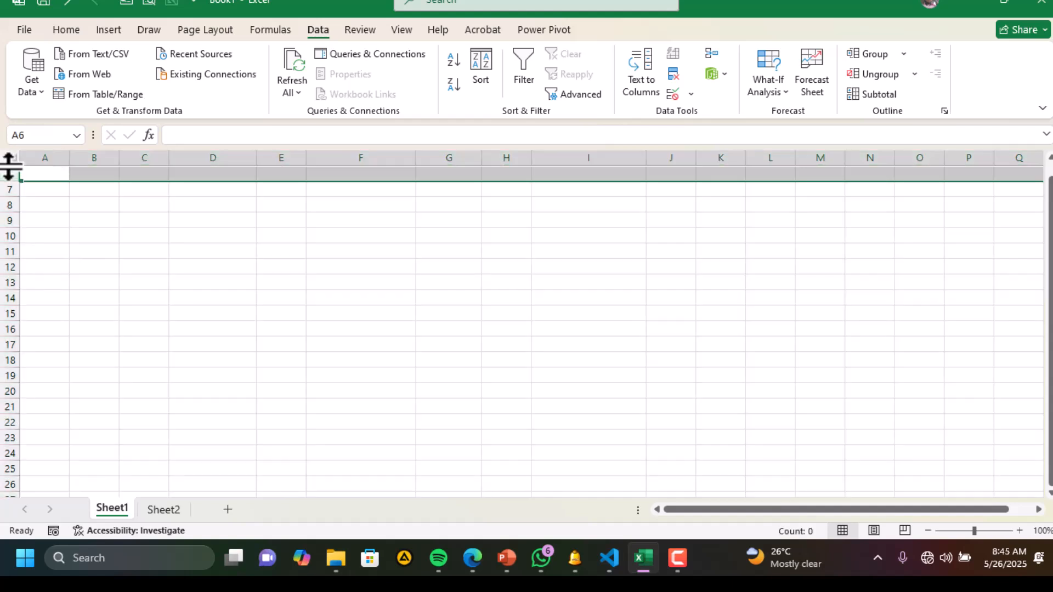
right_click(4, 174)
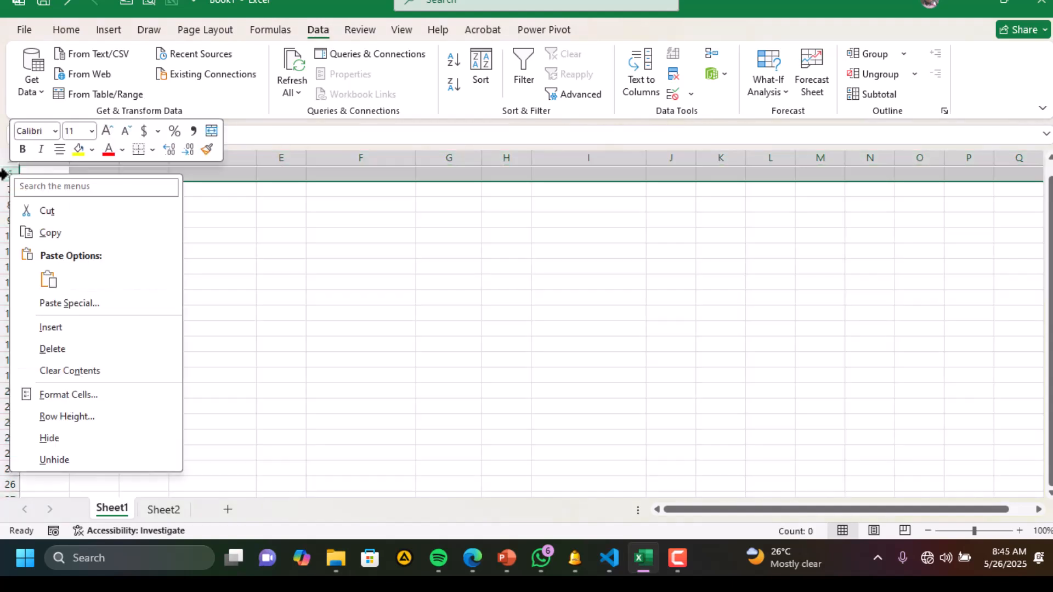
left_click(54, 459)
left_click(116, 371)
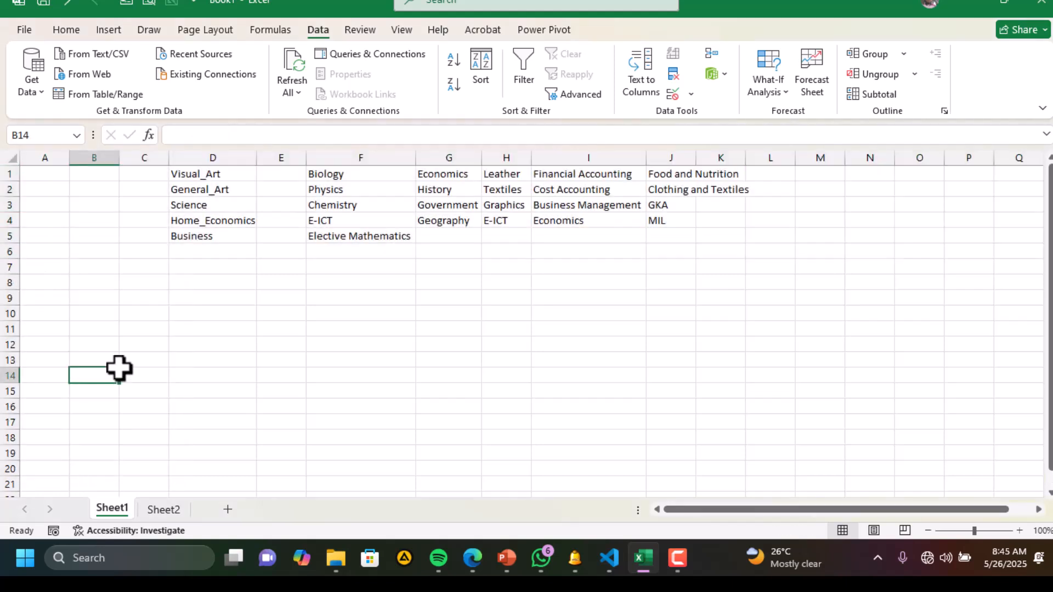
left_click(208, 304)
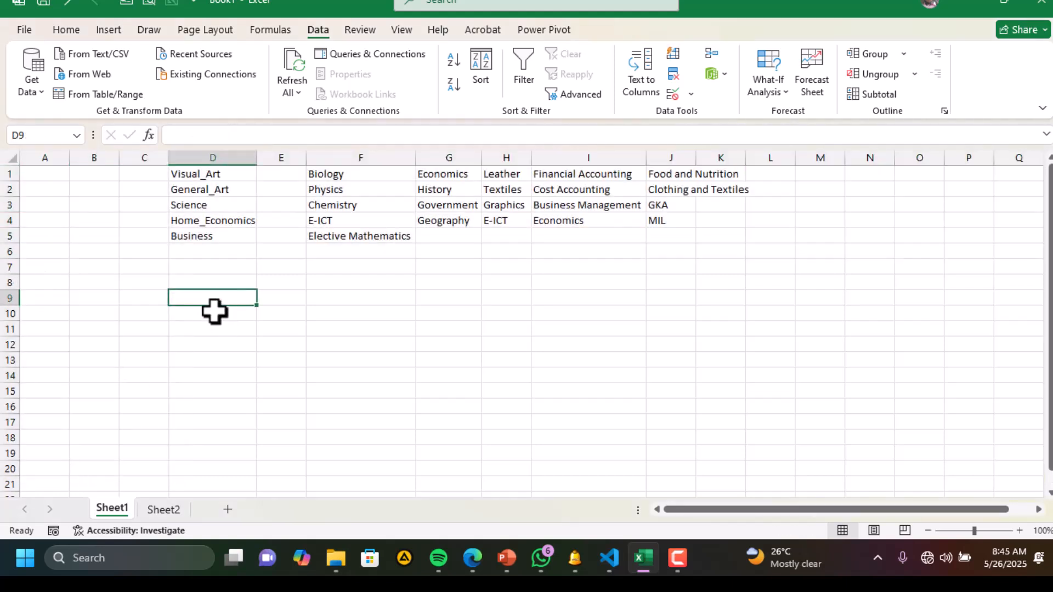
left_click(213, 311)
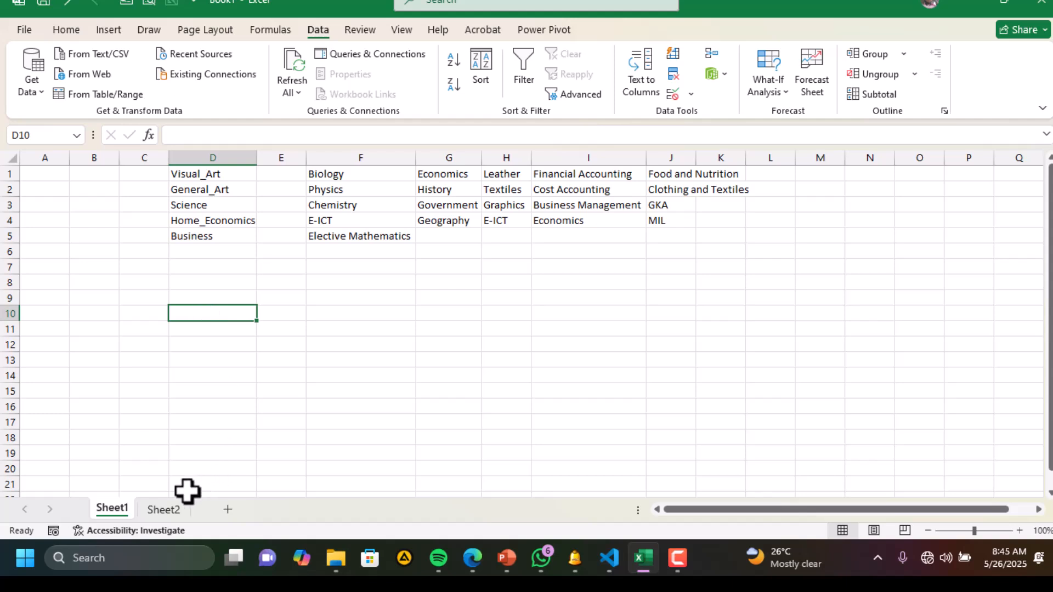
Step: Start a data validation rule for cell A2 on Sheet2 and set it to allow a List
left_click(167, 513)
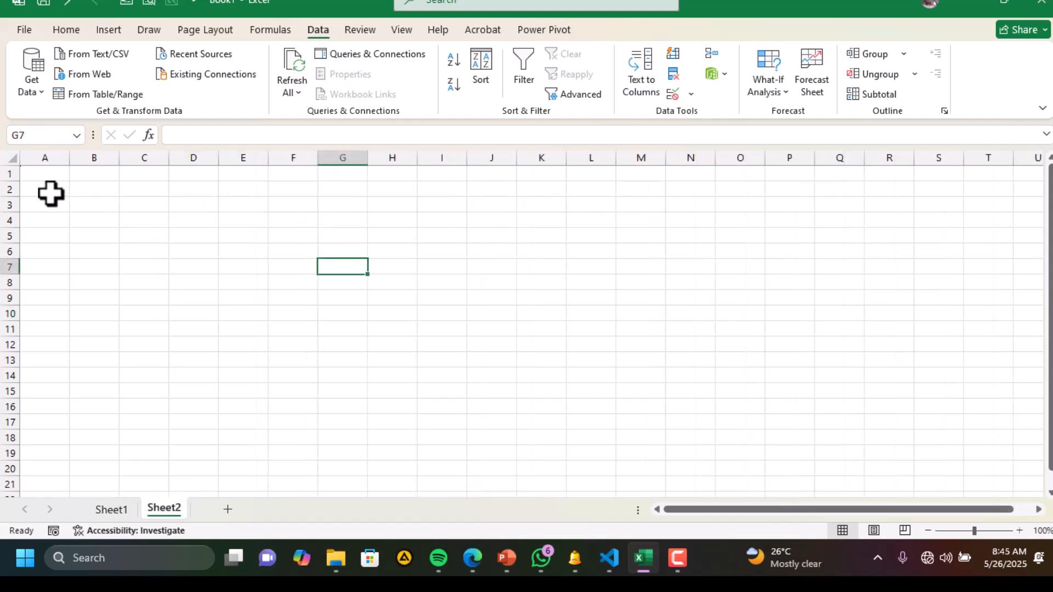
left_click(47, 191)
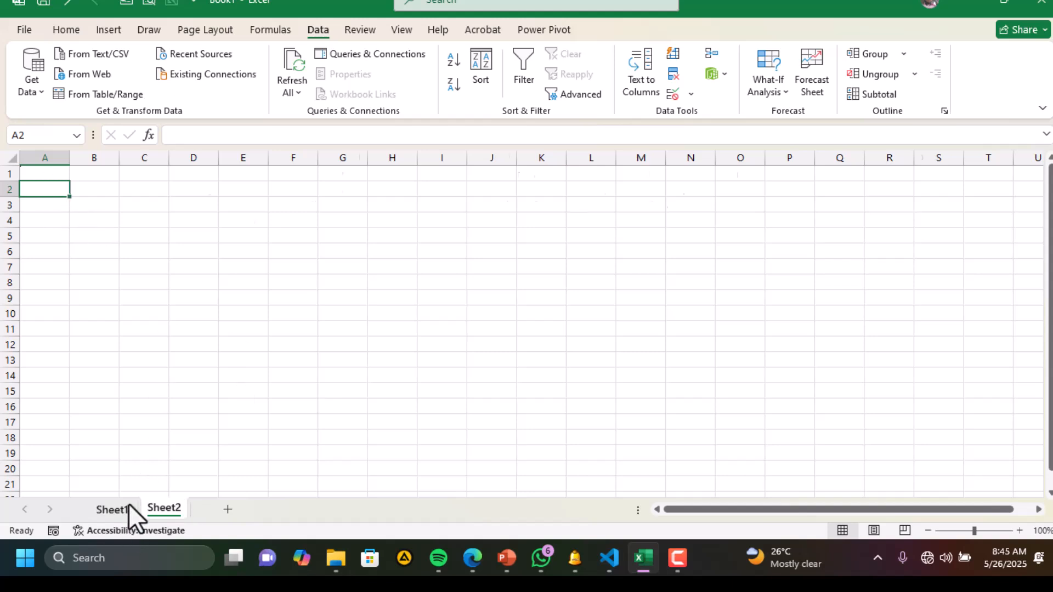
left_click(112, 509)
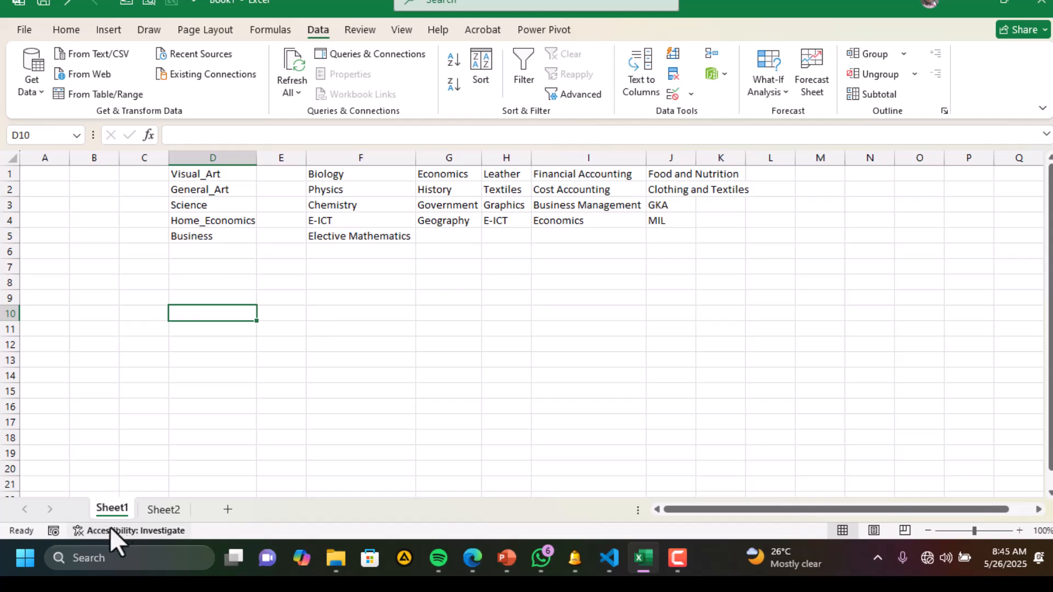
left_click(163, 512)
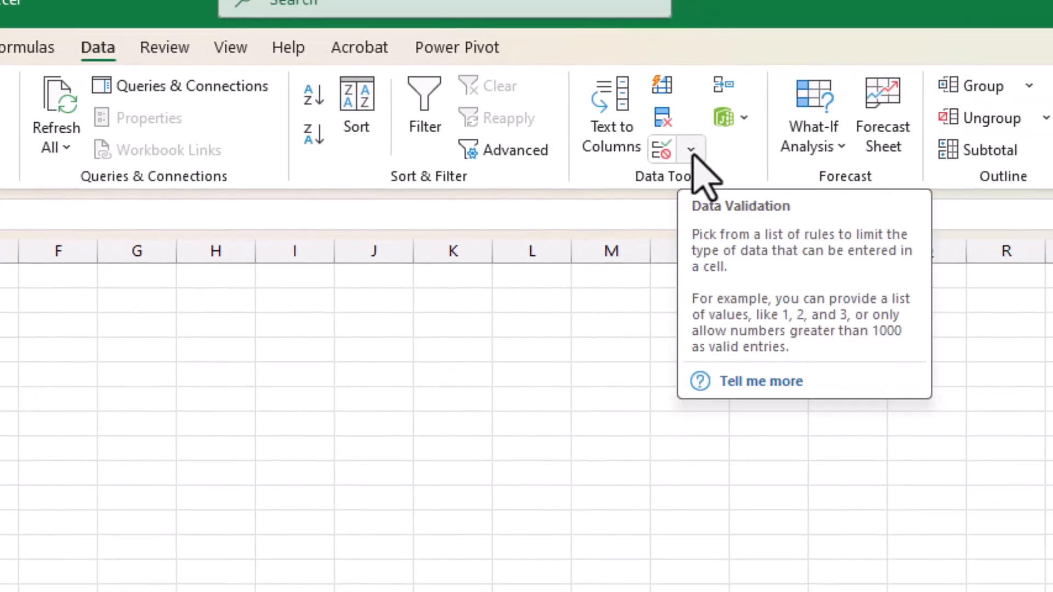
left_click(691, 151)
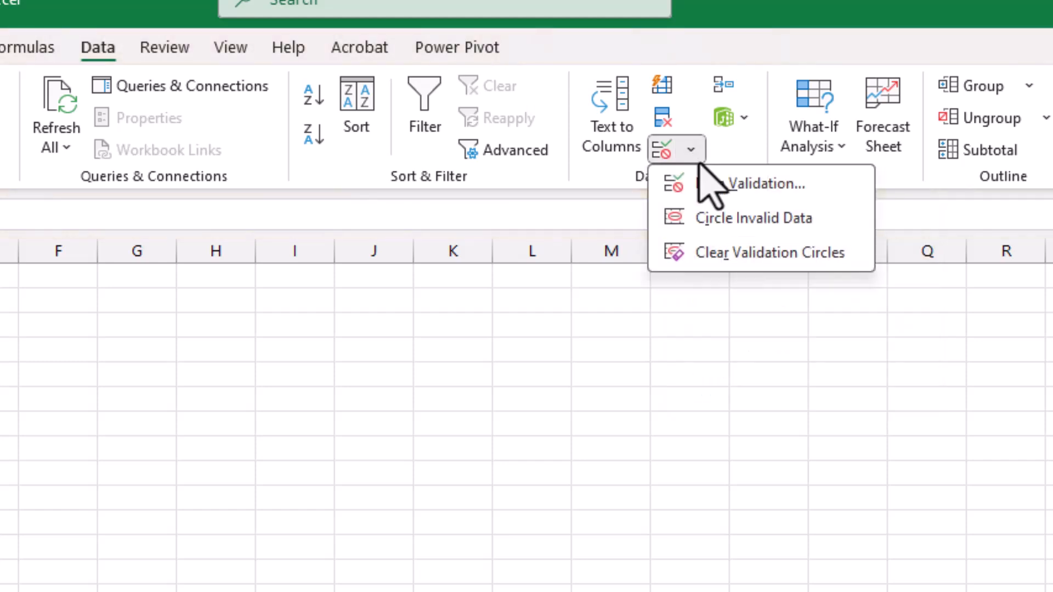
left_click(720, 186)
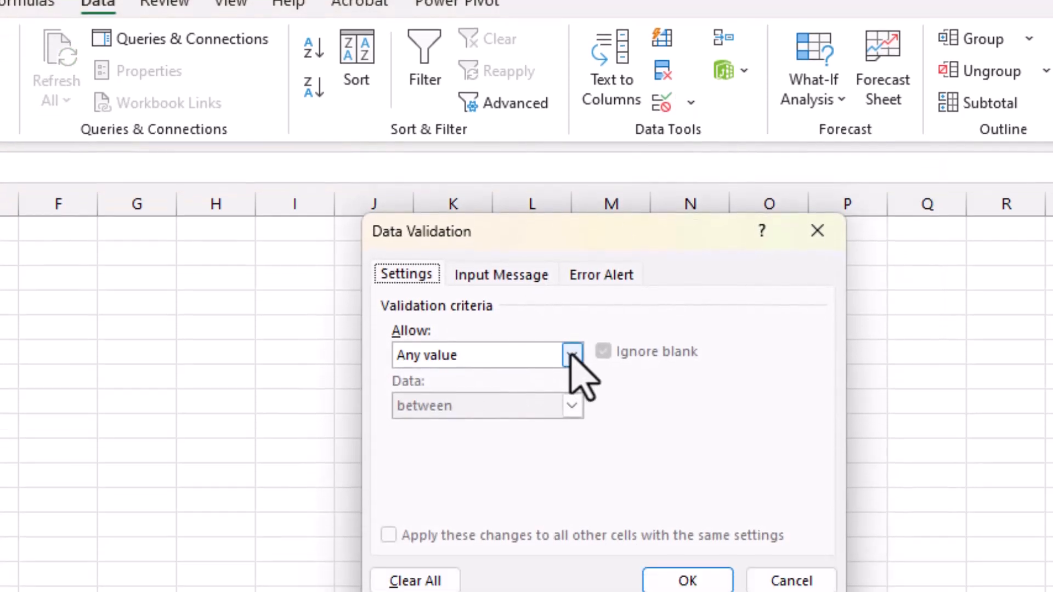
left_click(571, 402)
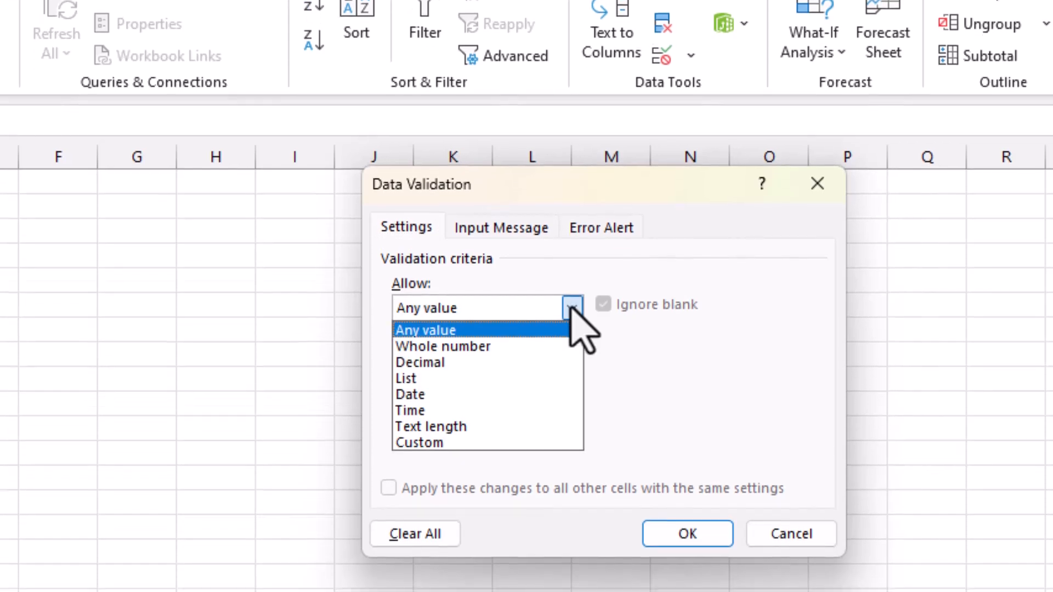
left_click(426, 378)
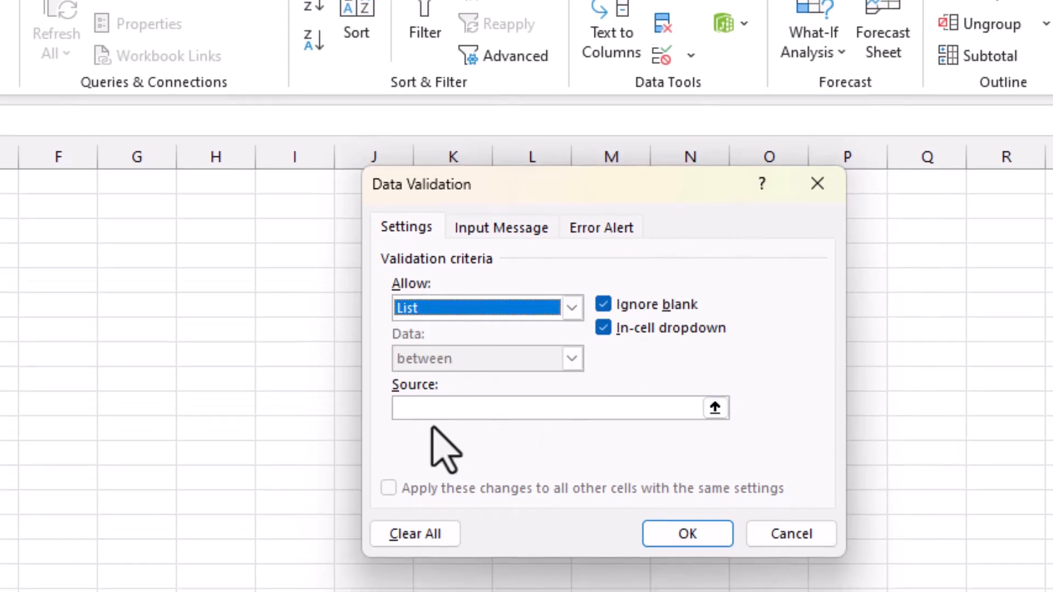
Step: Set the validation source to the programme names in =Sheet1!$D$1:$D$5 and apply the rule
left_click(481, 404)
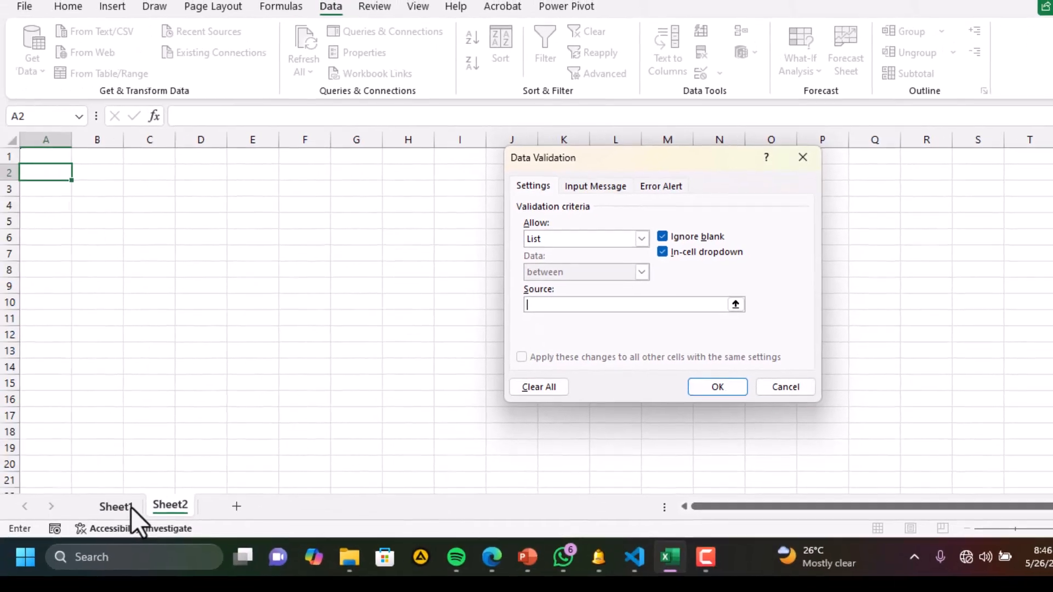
left_click(131, 508)
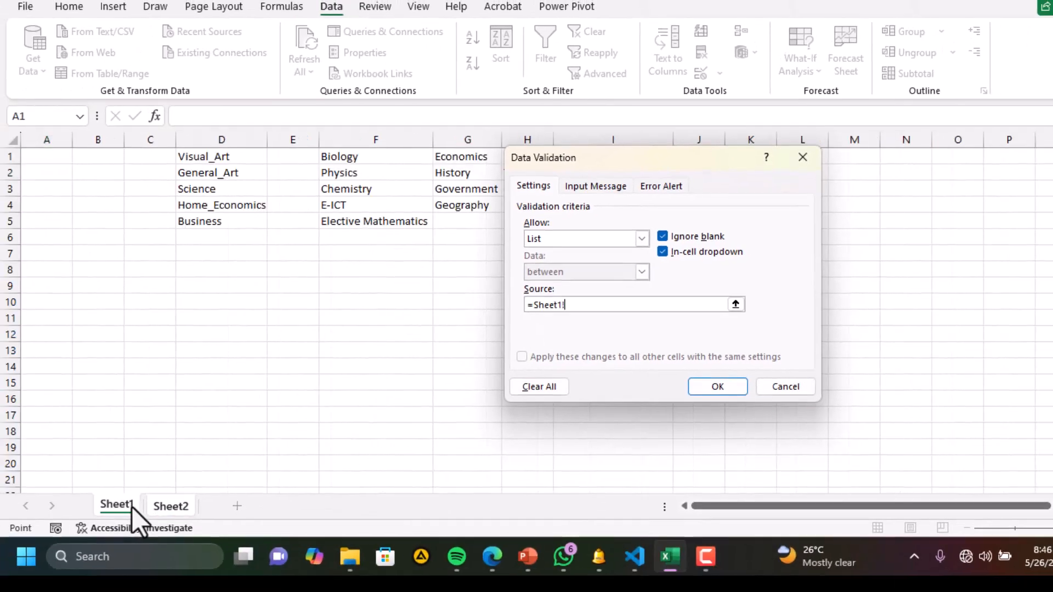
left_click_drag(218, 160, 218, 222)
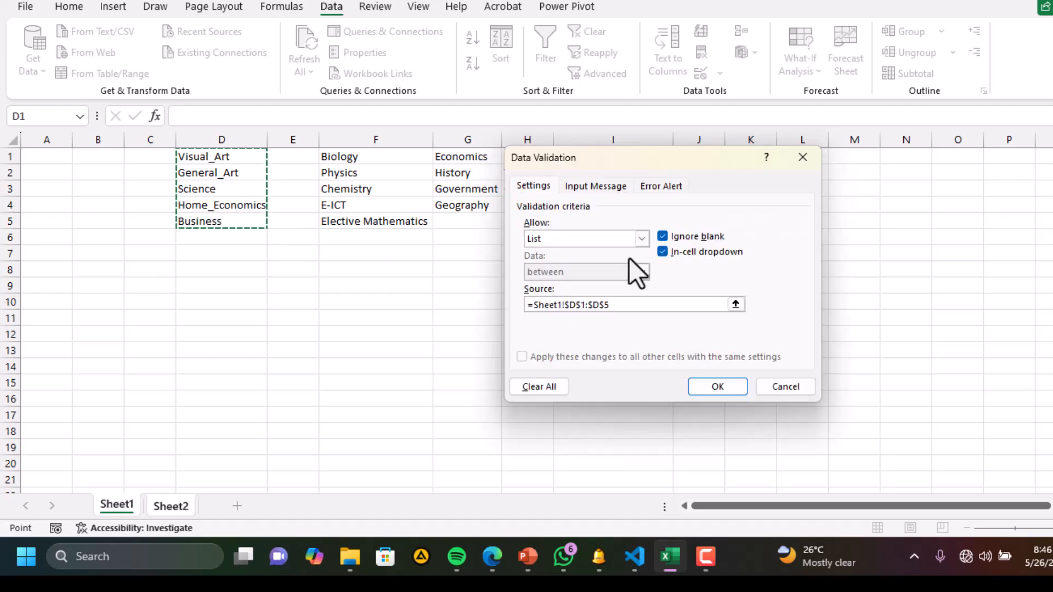
double_click(531, 305)
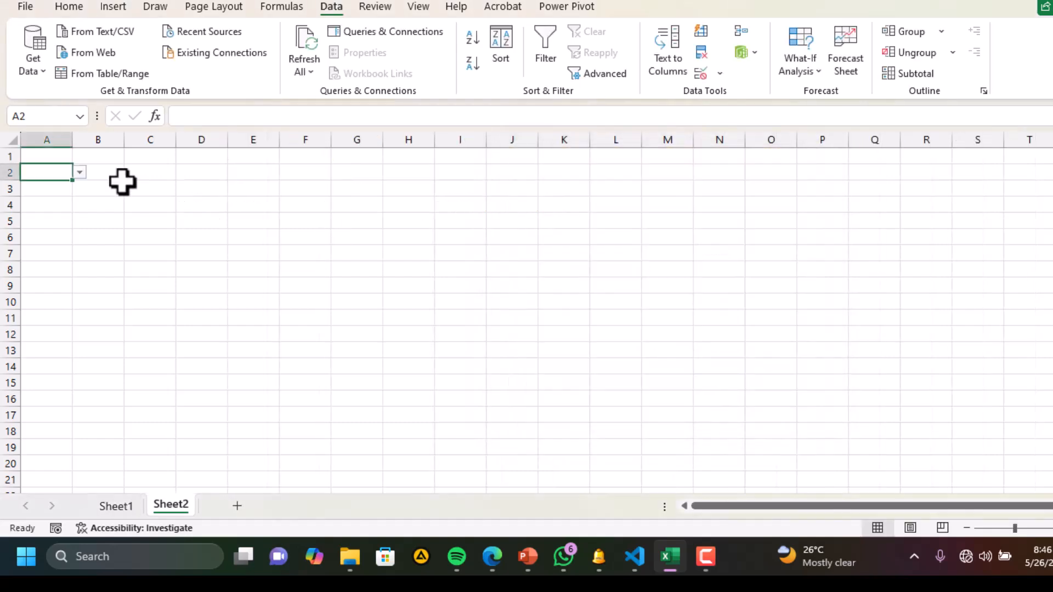
Step: Choose Visual_Art from the list in cell A2 and widen column A to fit the entry
left_click(77, 172)
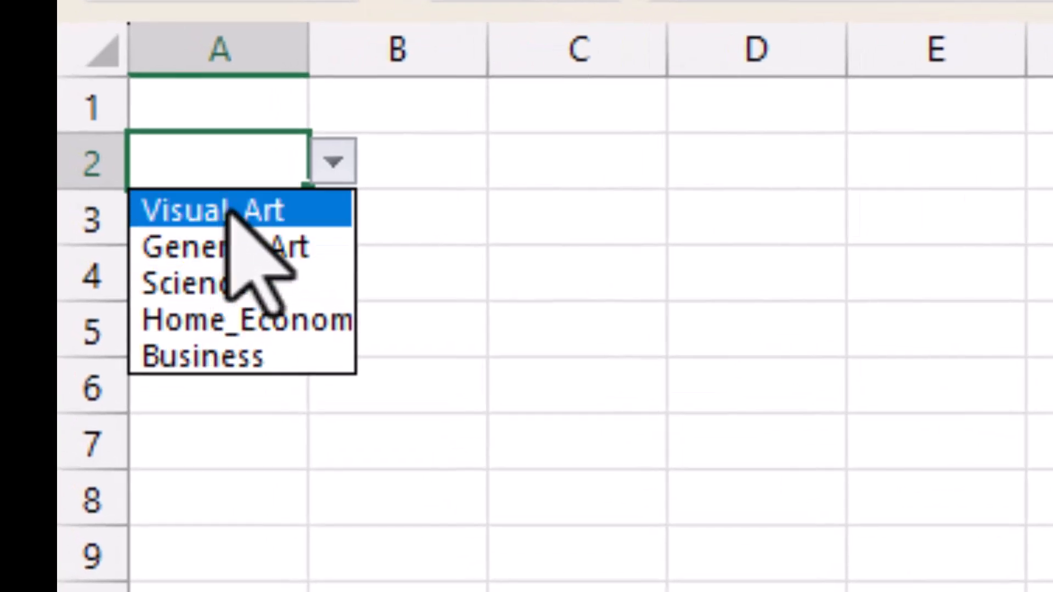
left_click(181, 207)
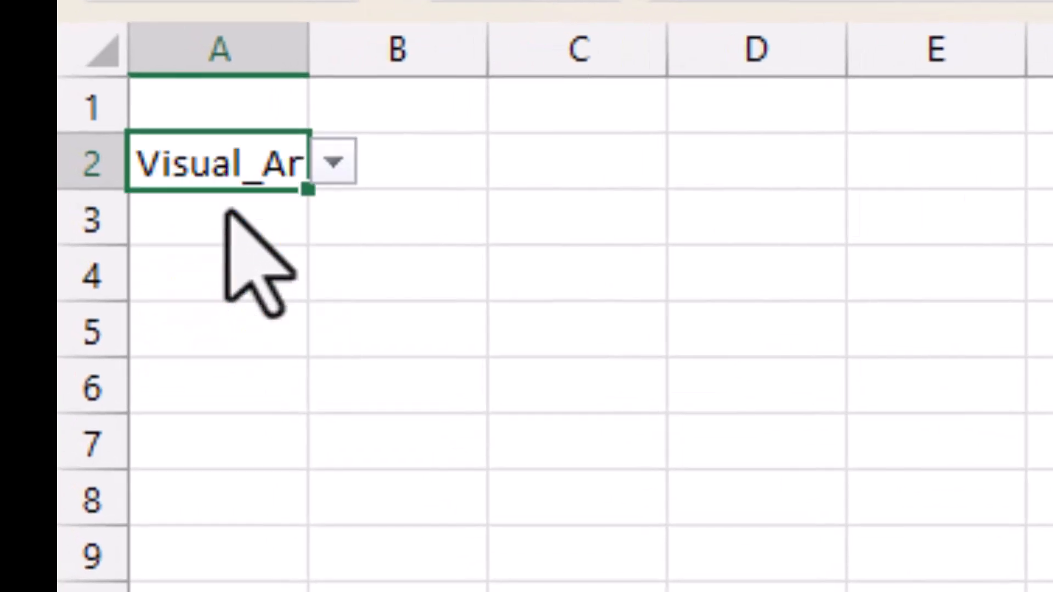
left_click_drag(306, 36, 399, 52)
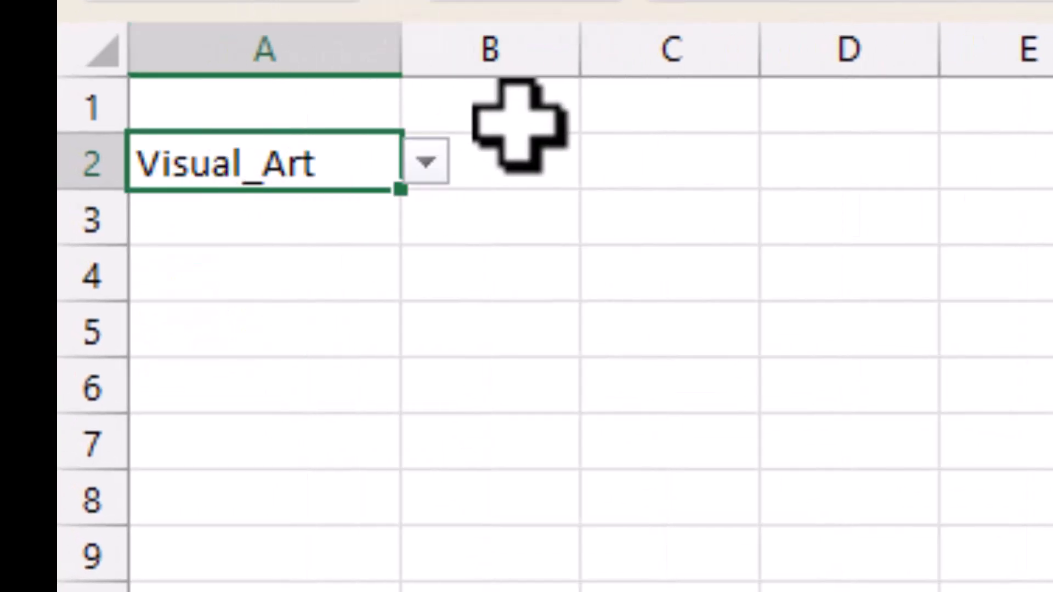
Step: Widen column B on Sheet2 to roughly double its width, keeping cell B2 selected
left_click(639, 165)
left_click(527, 164)
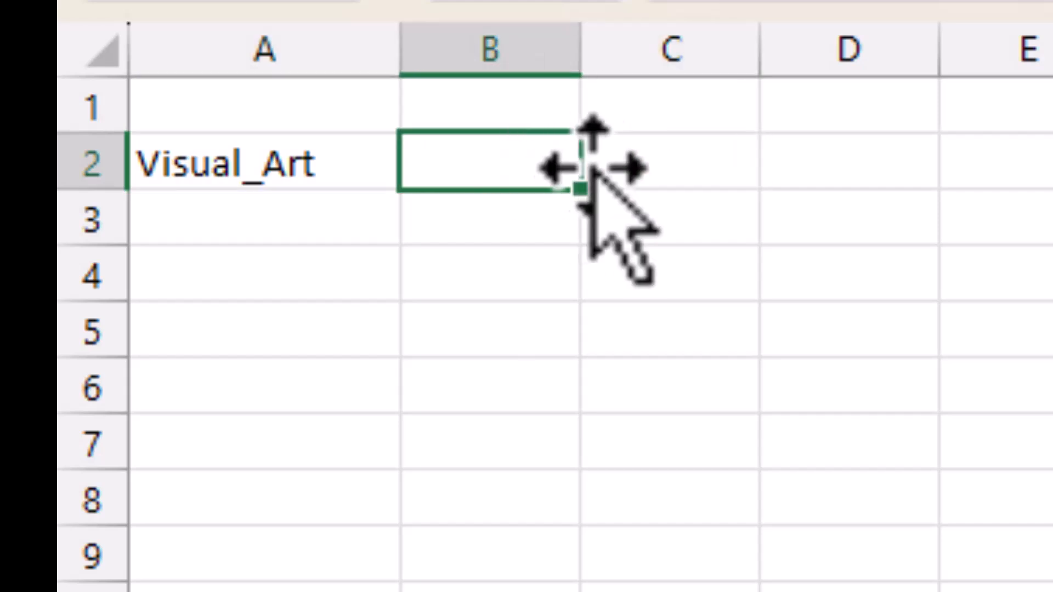
left_click_drag(585, 73, 783, 75)
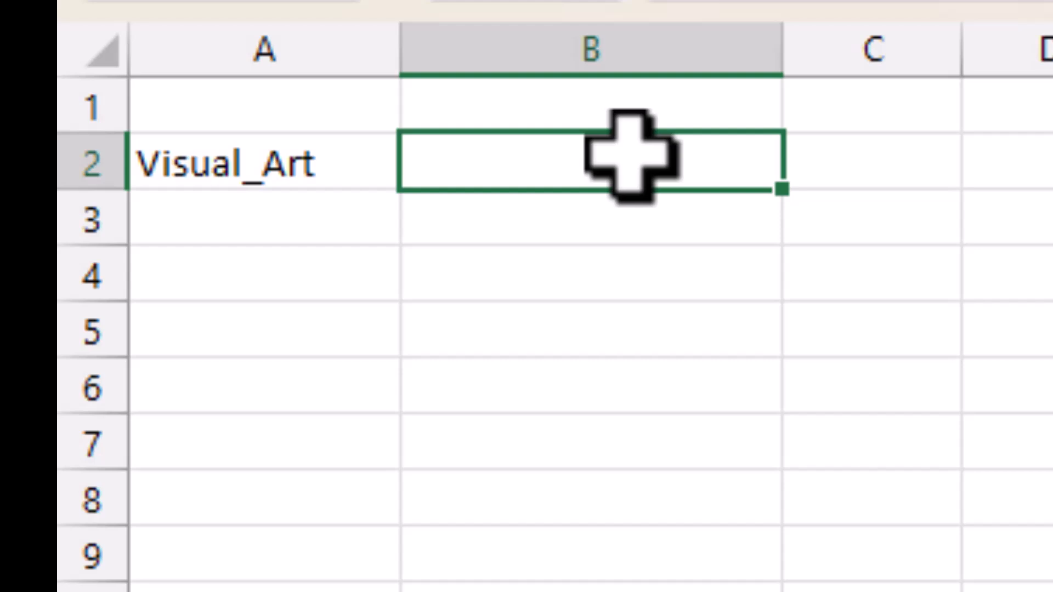
Step: Choose General_Art from the list in cell A2 and select cell B2
left_click(306, 149)
left_click(425, 162)
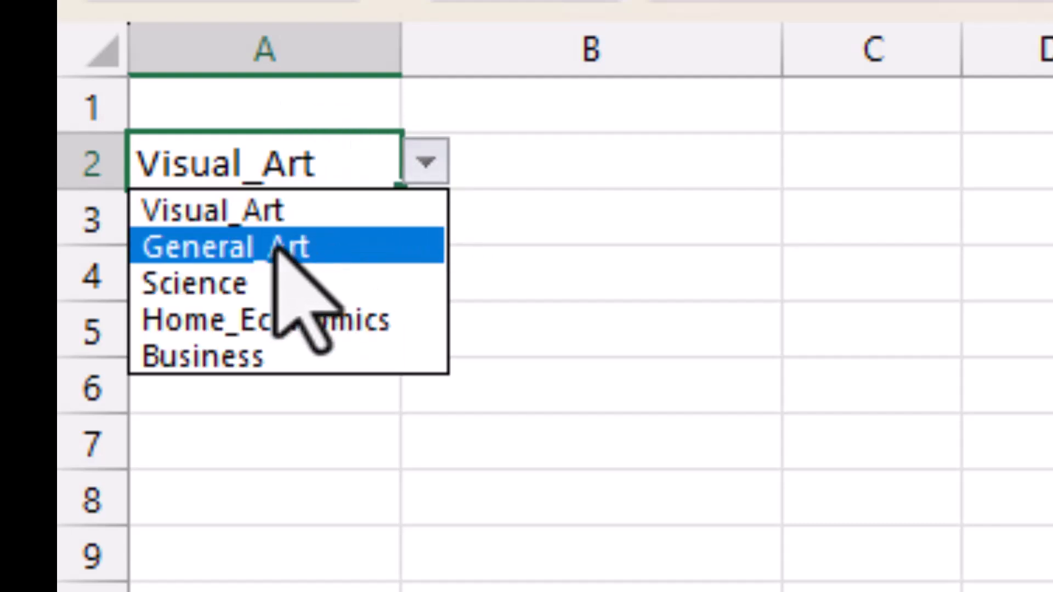
left_click(294, 241)
left_click(540, 161)
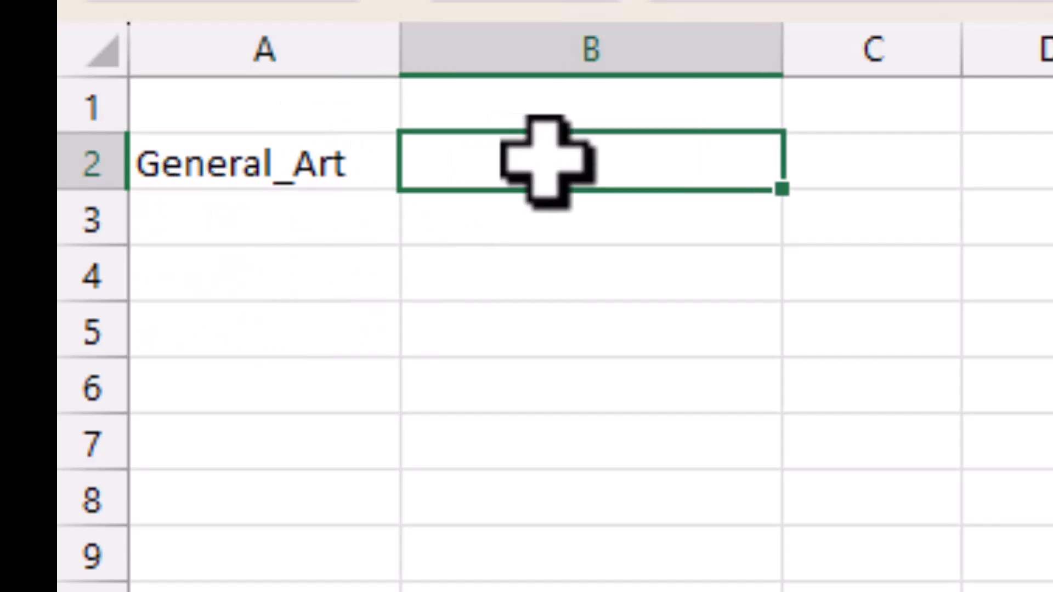
Step: Choose Business as the programme from the list in cell A2
left_click(353, 165)
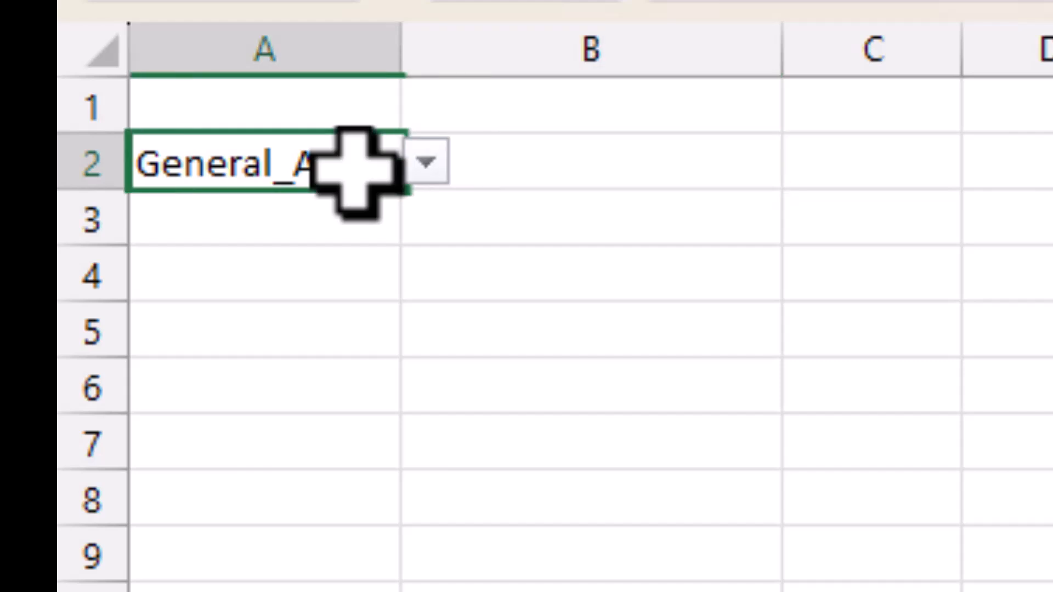
left_click(425, 163)
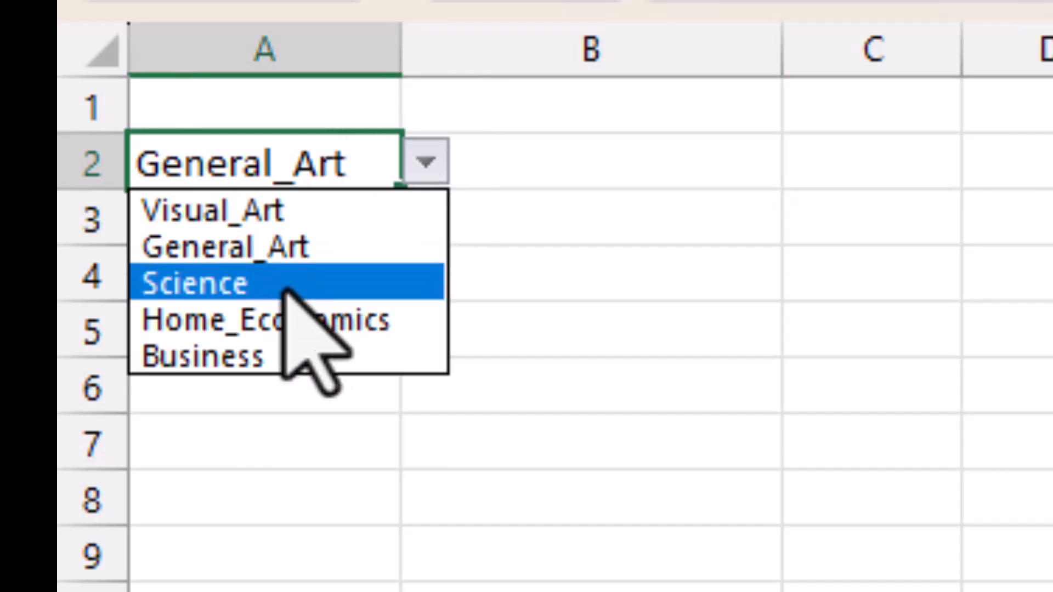
left_click(225, 354)
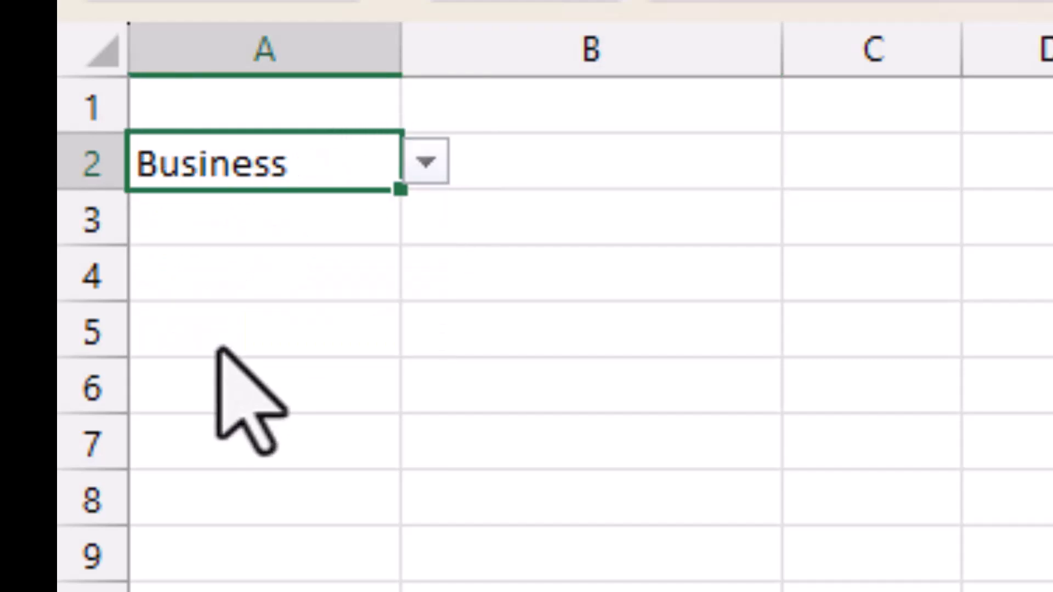
left_click(558, 184)
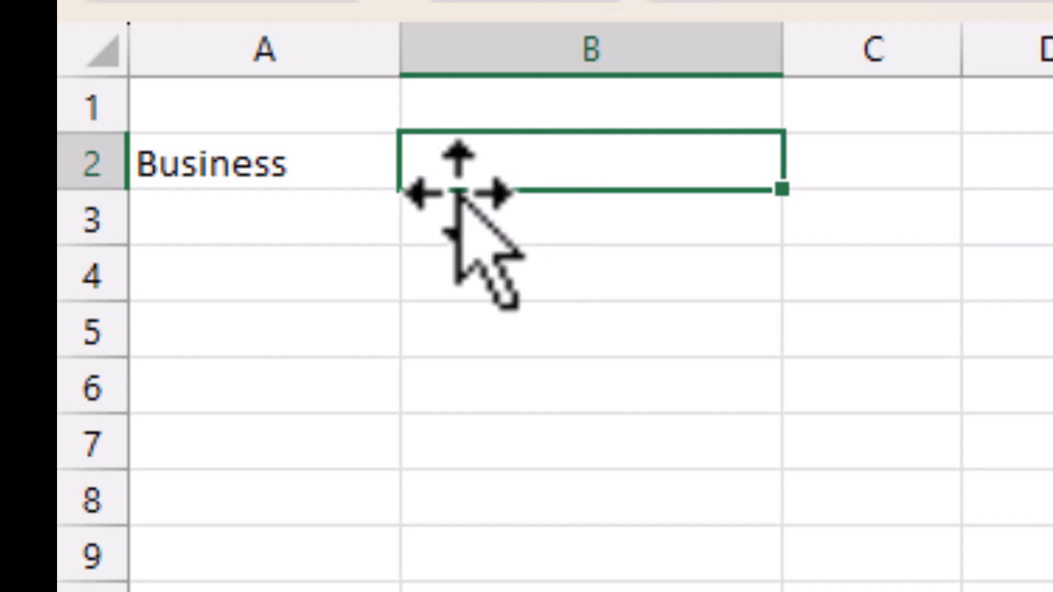
left_click(305, 191)
left_click(309, 153)
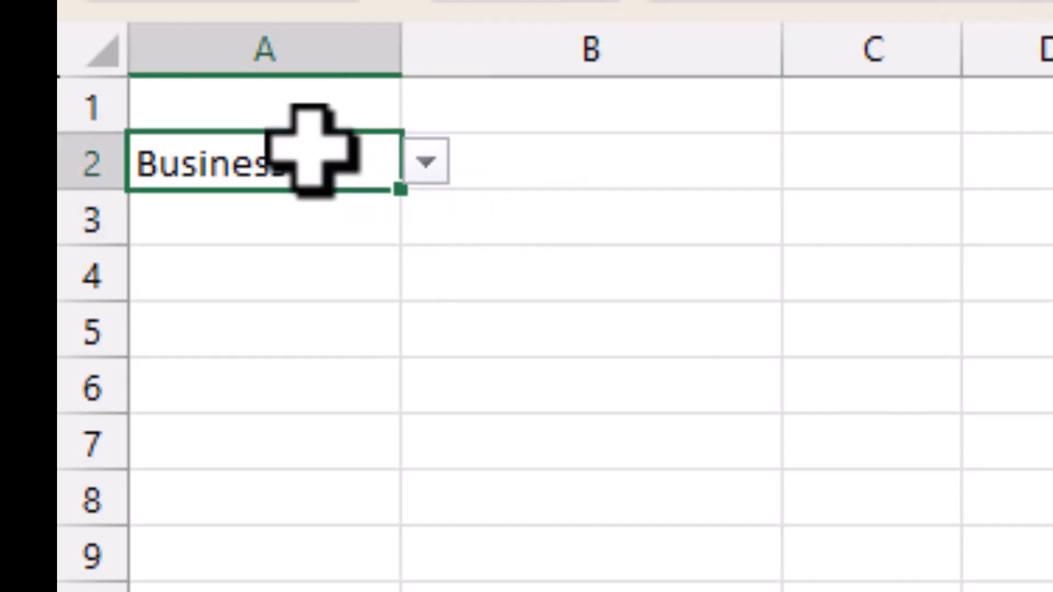
Step: Start a data validation rule for cell B2 on Sheet2 that allows a List, and activate its source entry
left_click(488, 159)
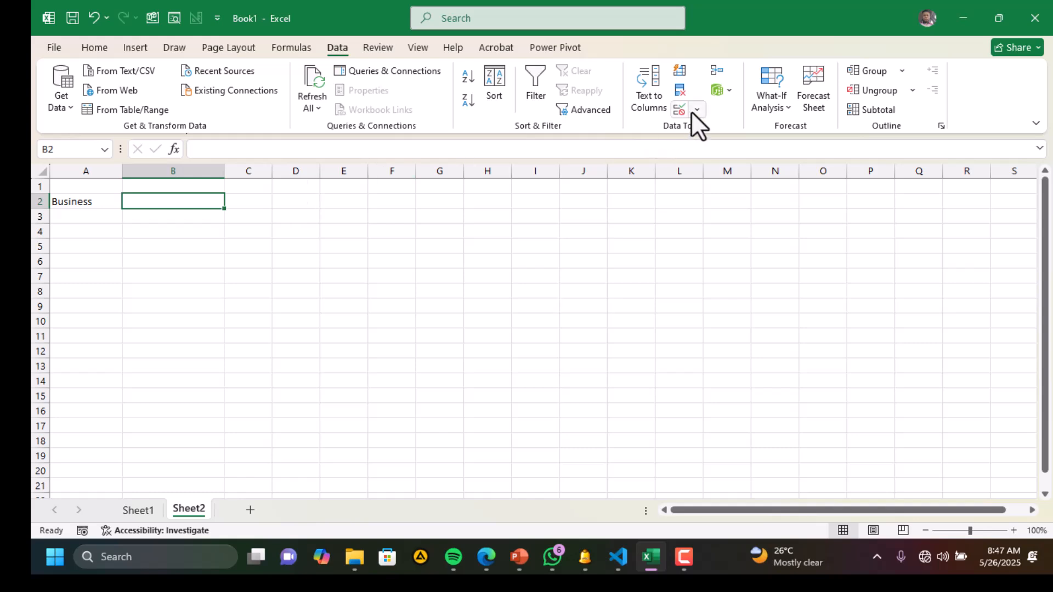
left_click(696, 109)
left_click(703, 130)
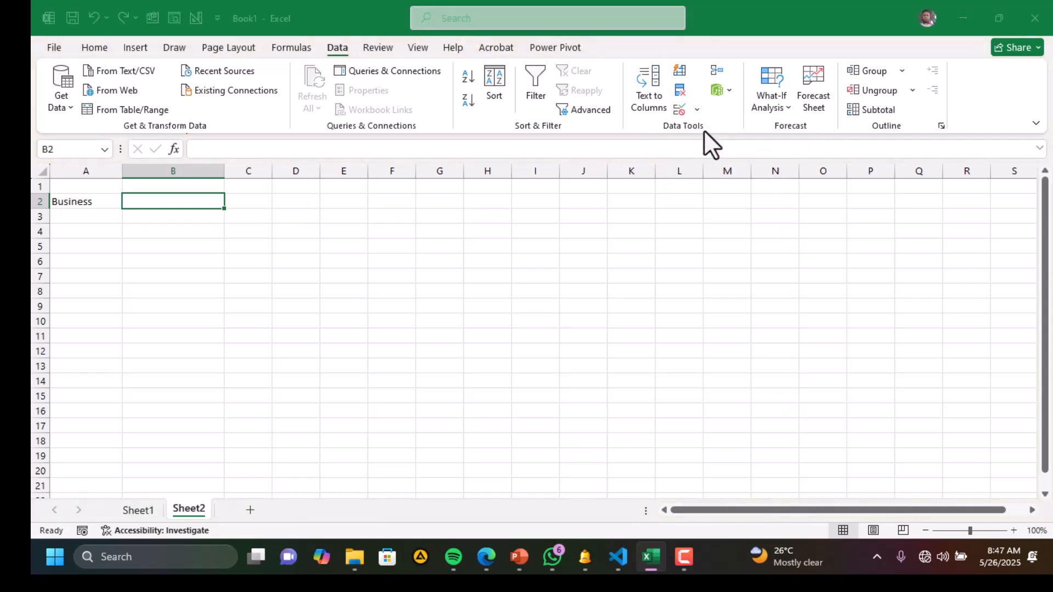
left_click(566, 261)
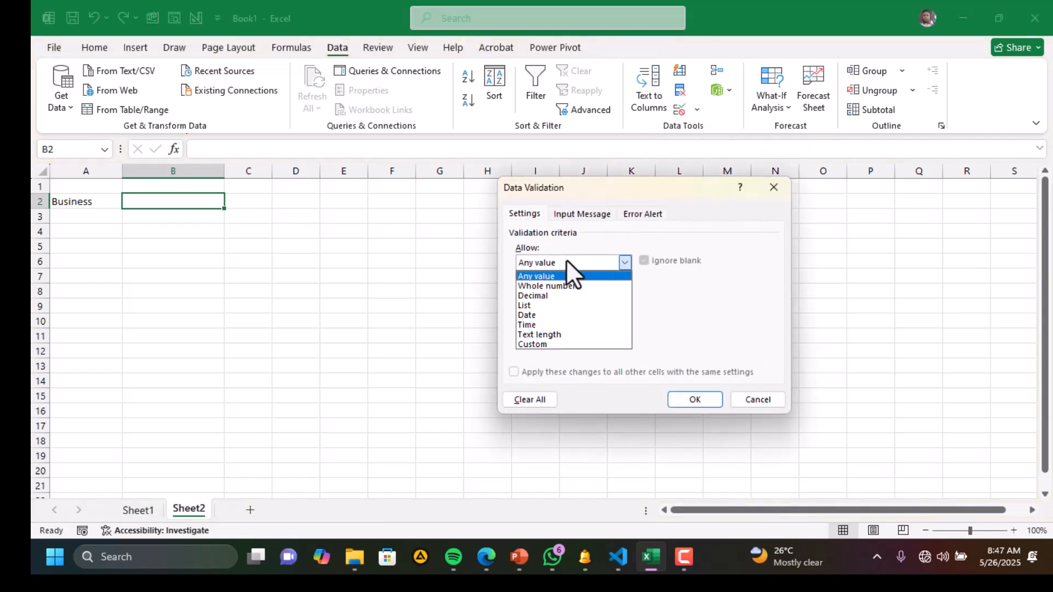
left_click(533, 305)
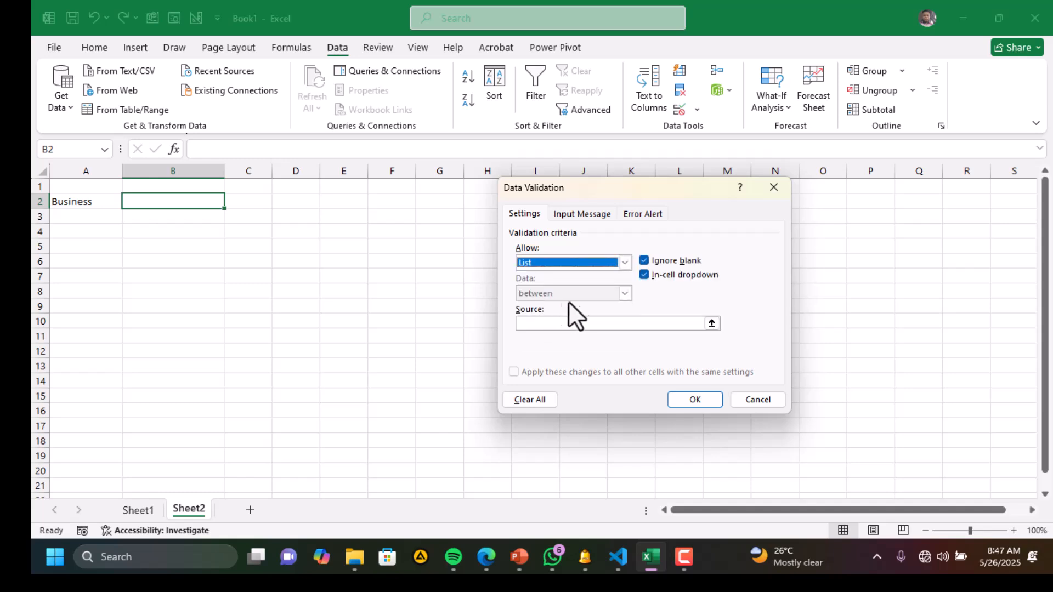
left_click(572, 323)
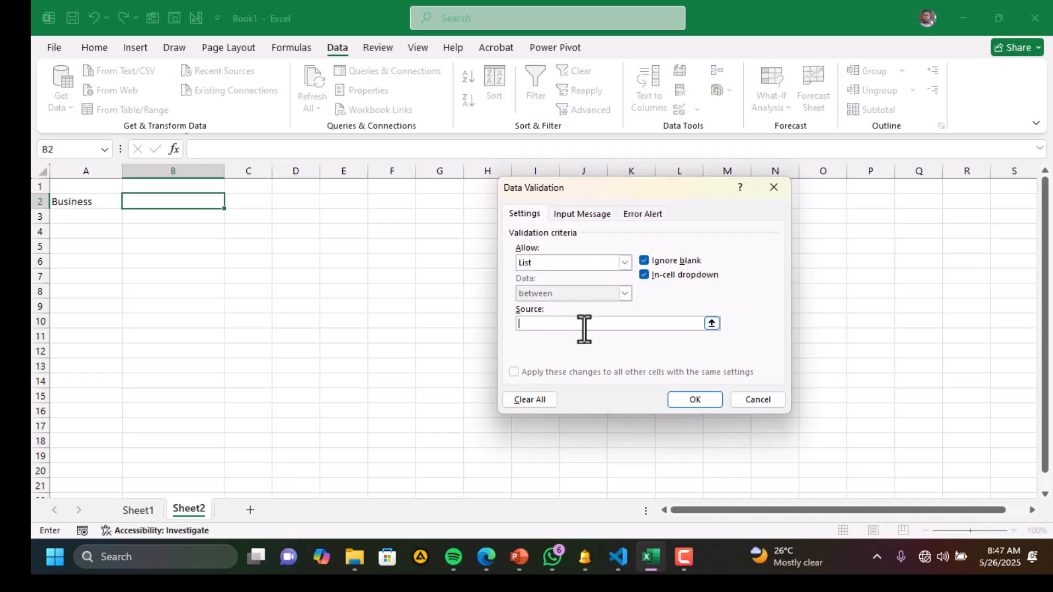
Step: Try to use both named subject ranges from Sheet1 as the validation source with =Science,General_Art
left_click(138, 508)
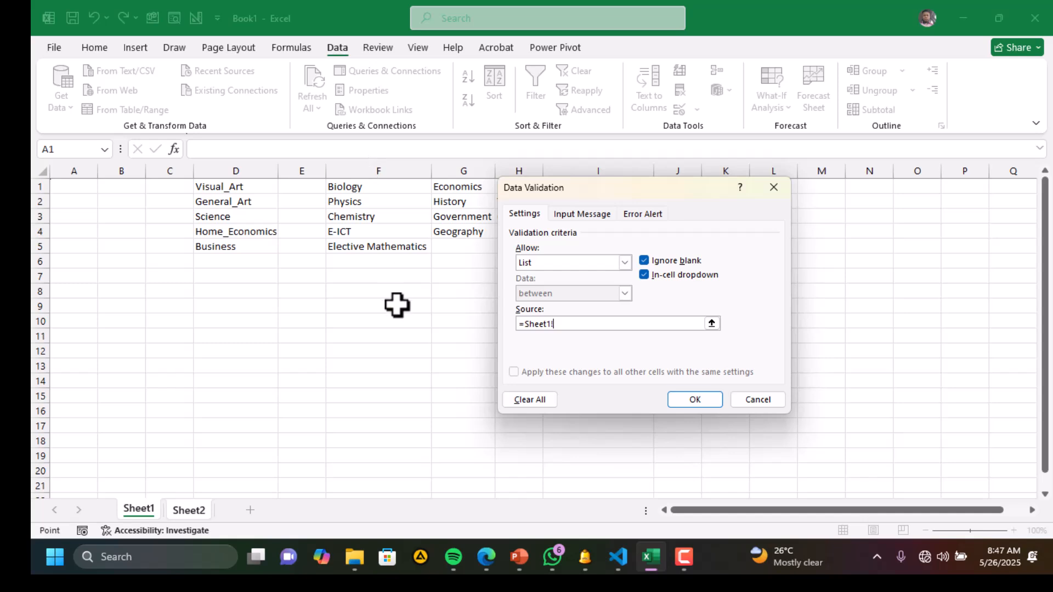
left_click(186, 505)
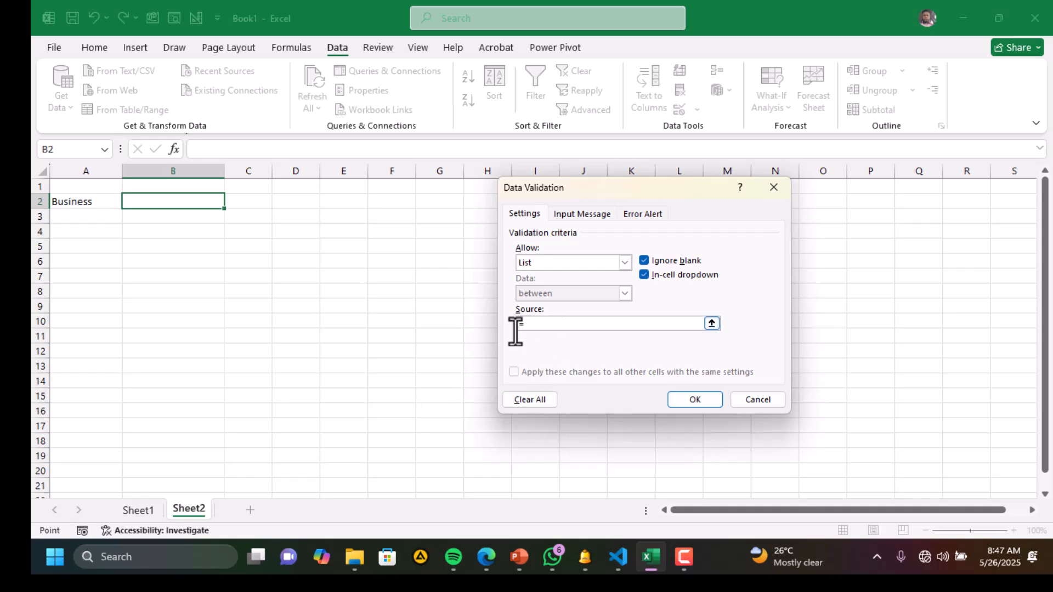
left_click(134, 511)
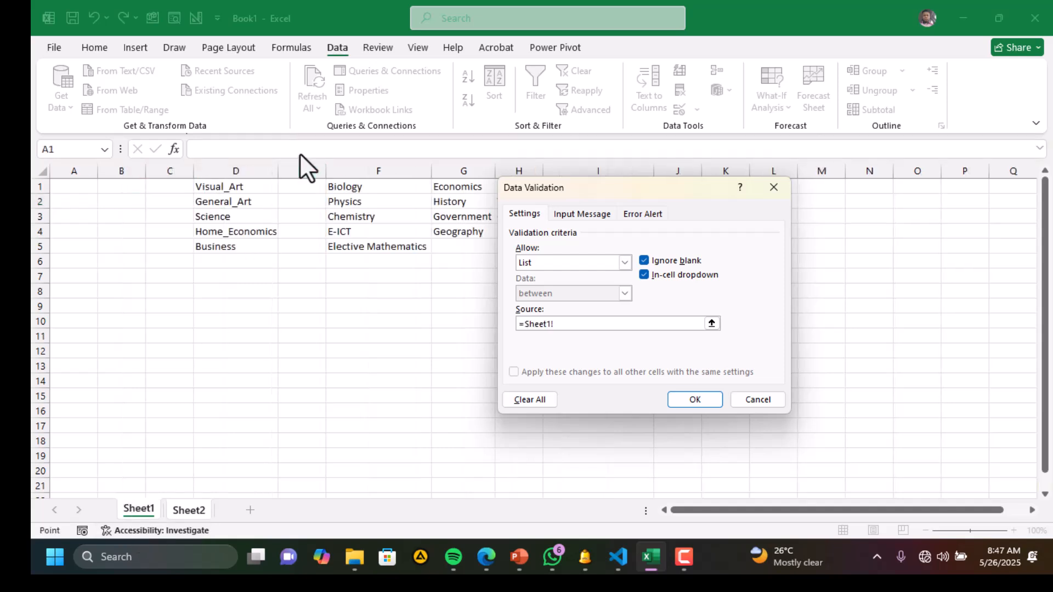
left_click_drag(346, 186, 348, 242)
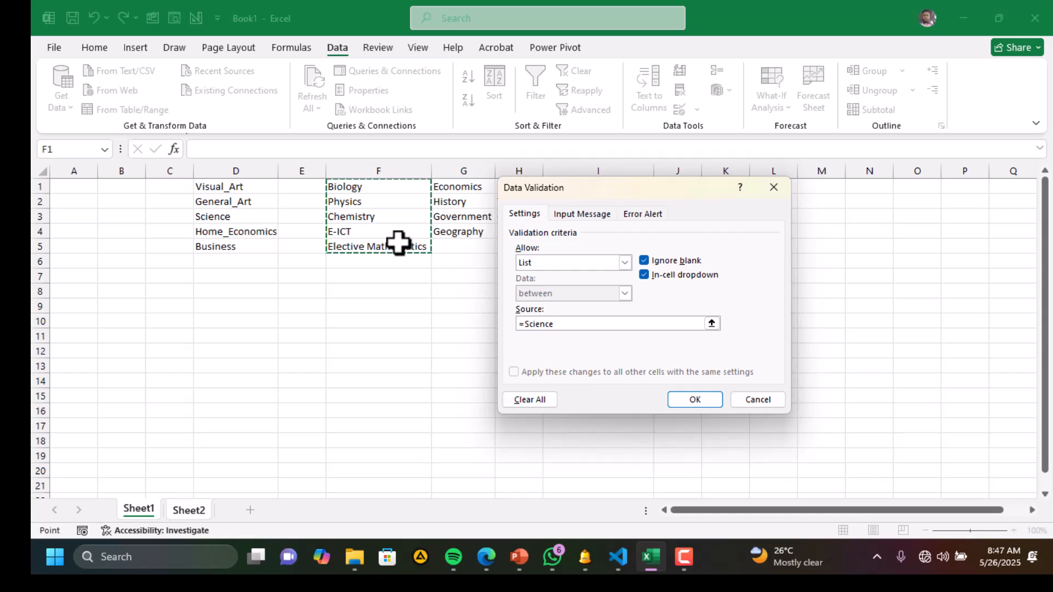
type(",")
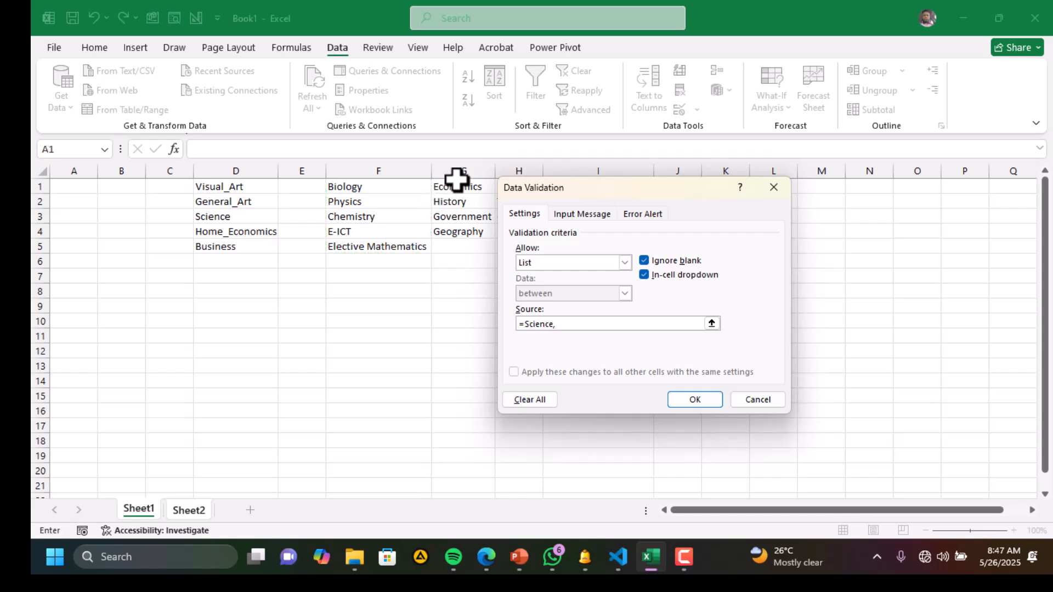
left_click_drag(458, 185, 459, 233)
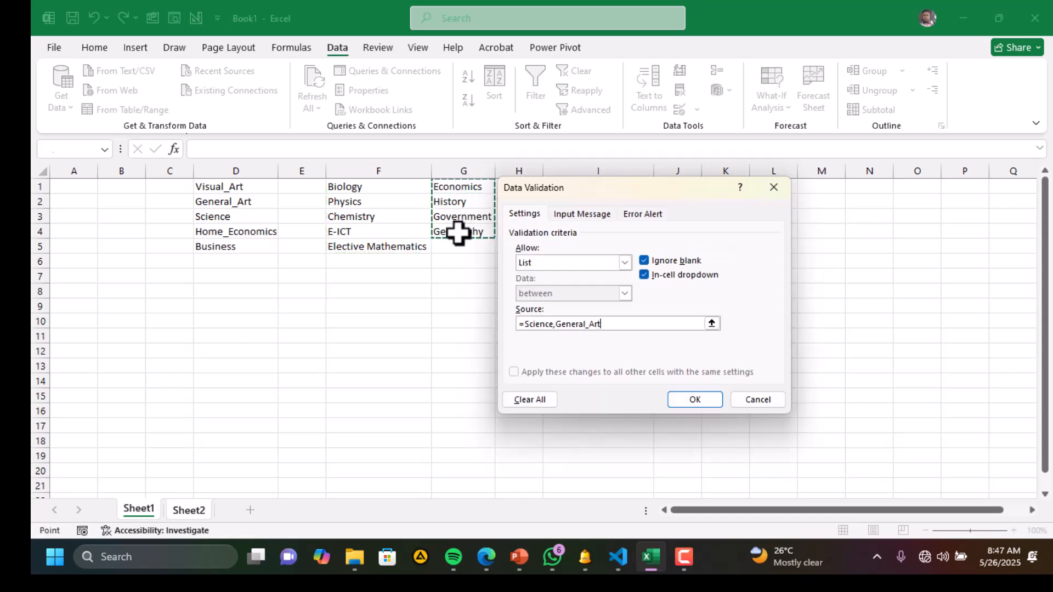
left_click(679, 398)
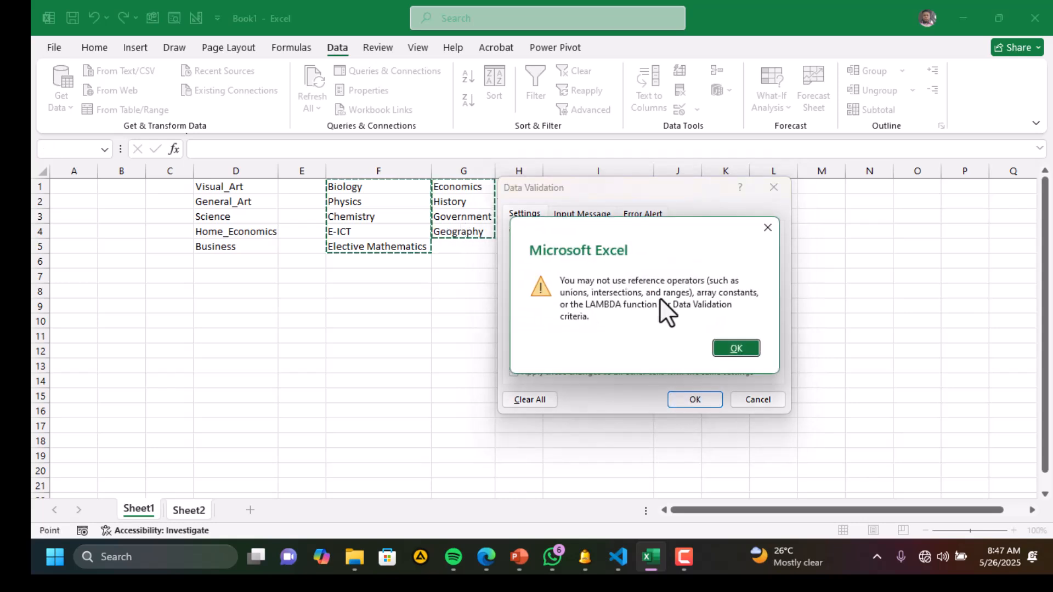
left_click(768, 228)
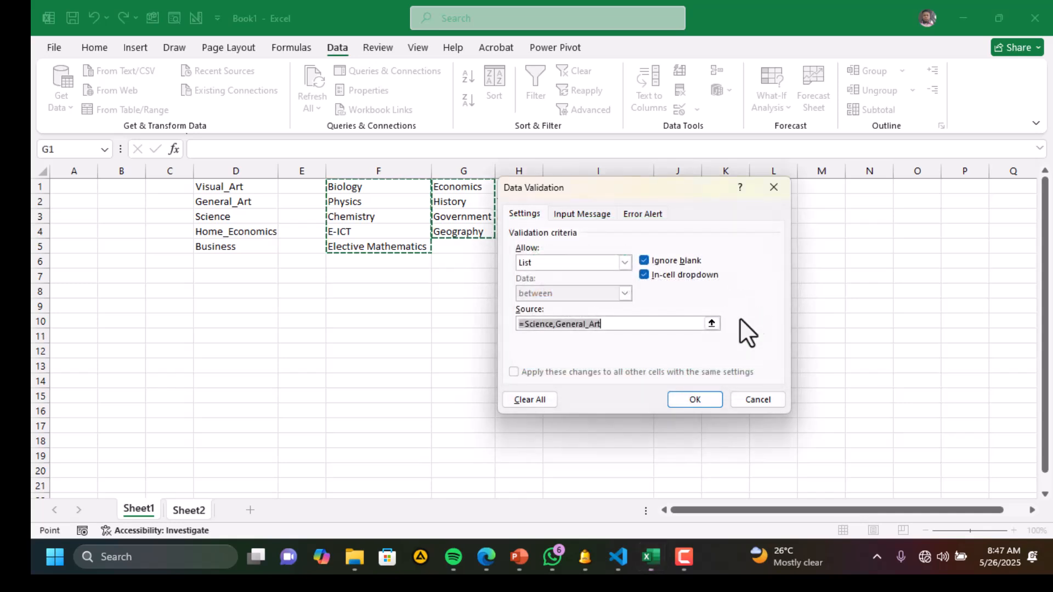
Step: Replace the validation source with an INDIRECT formula that begins =indirect("science"
left_click_drag(607, 330, 524, 328)
key("BackSpace")
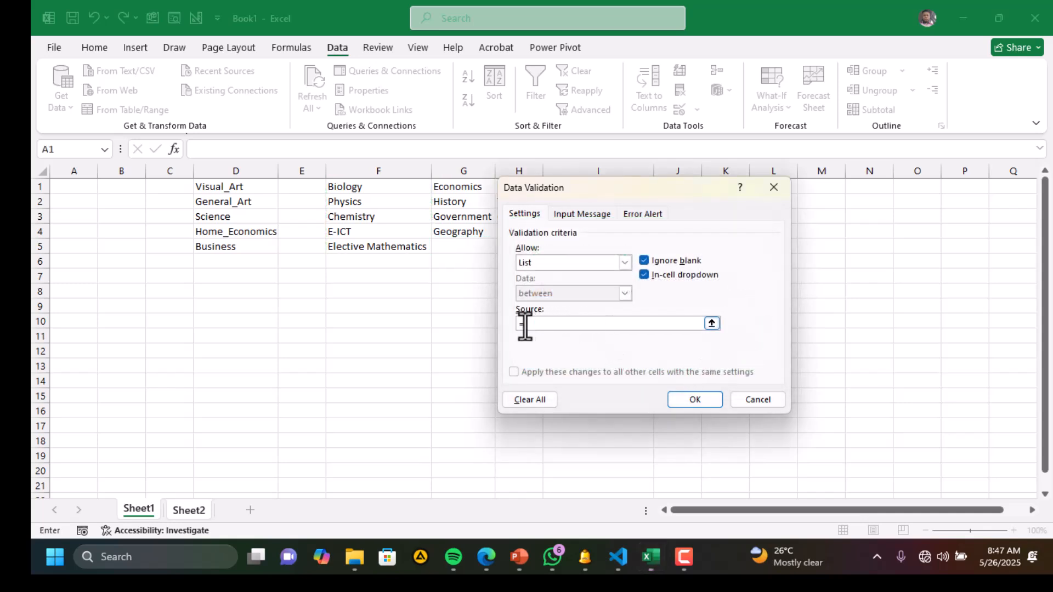
type("indirect(\"science")
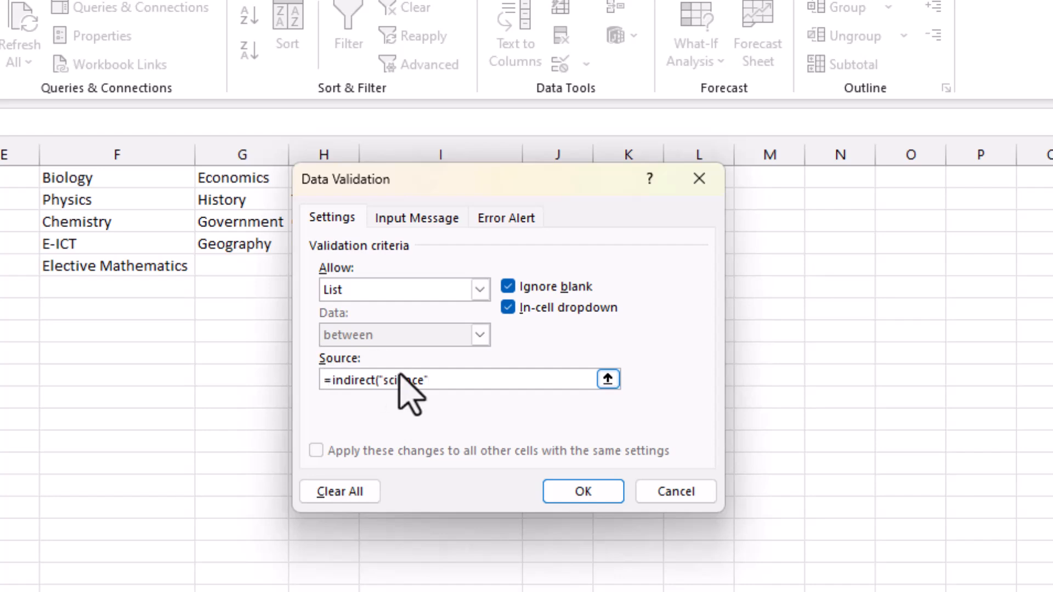
type("\"")
Step: Replace the INDIRECT argument with cell A2 on Sheet2 so the source reads =indirect($A$2), and apply the rule
left_click_drag(424, 380, 382, 384)
key("BackSpace")
type("Sheet1!")
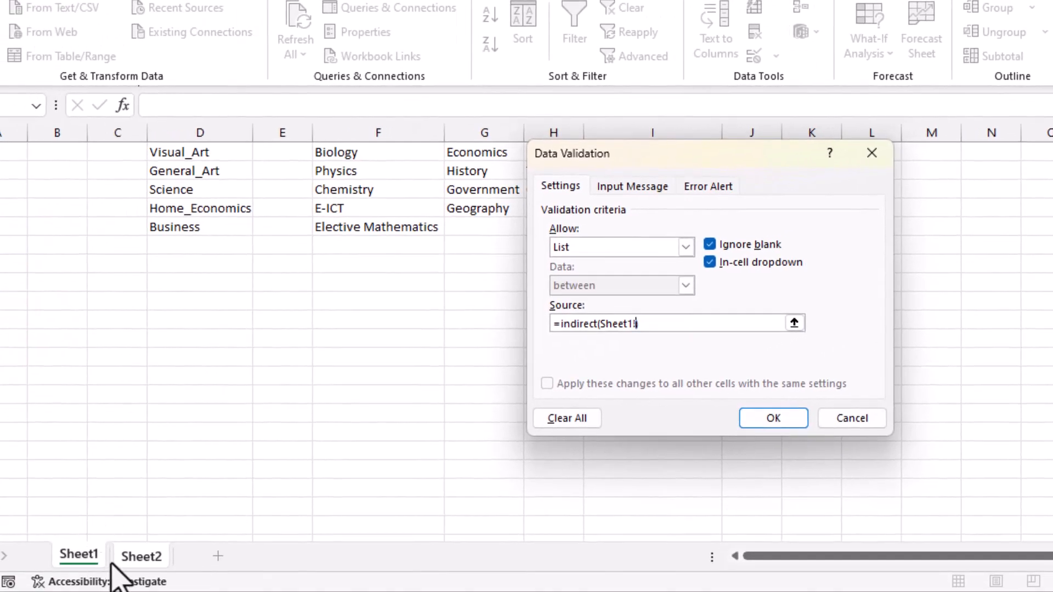
left_click(138, 557)
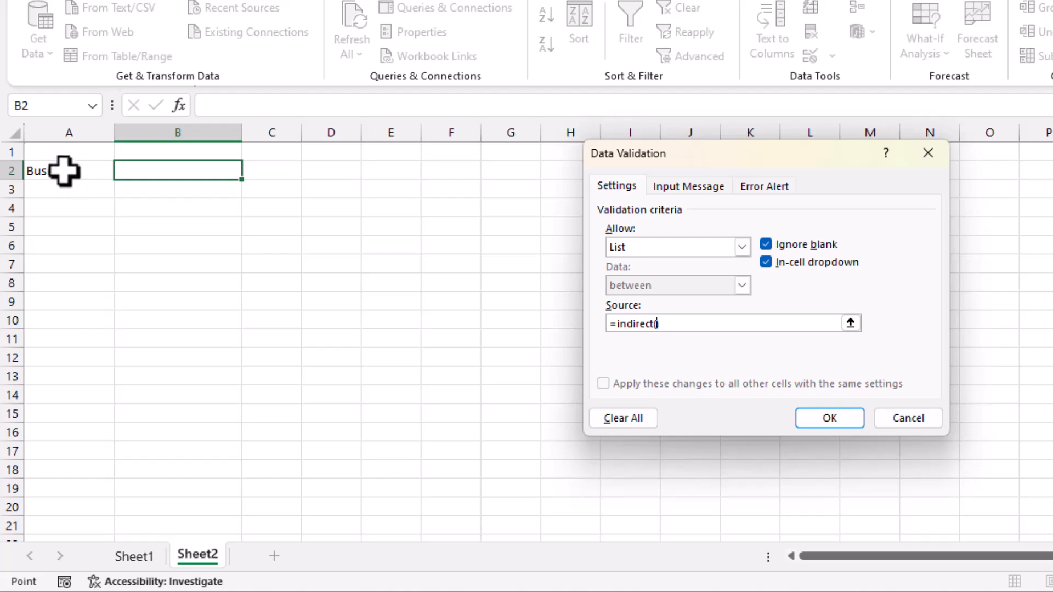
left_click(62, 169)
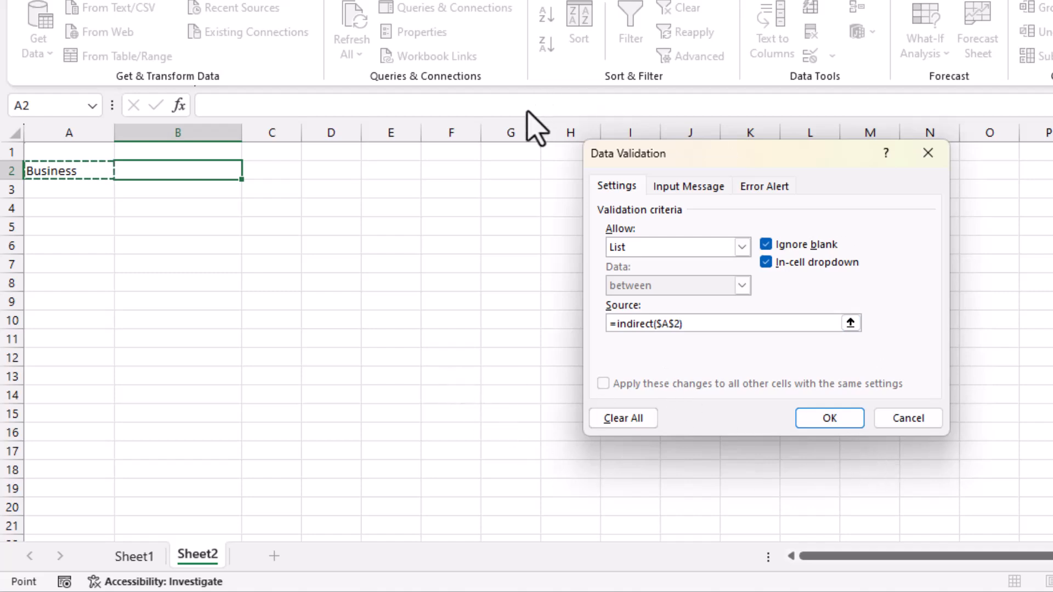
left_click(158, 550)
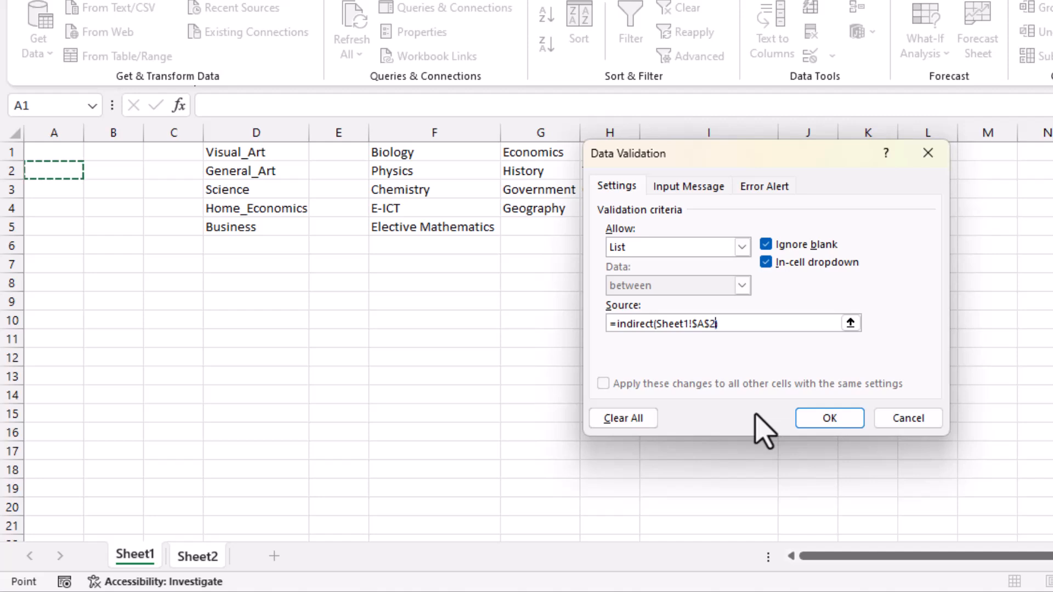
left_click(186, 557)
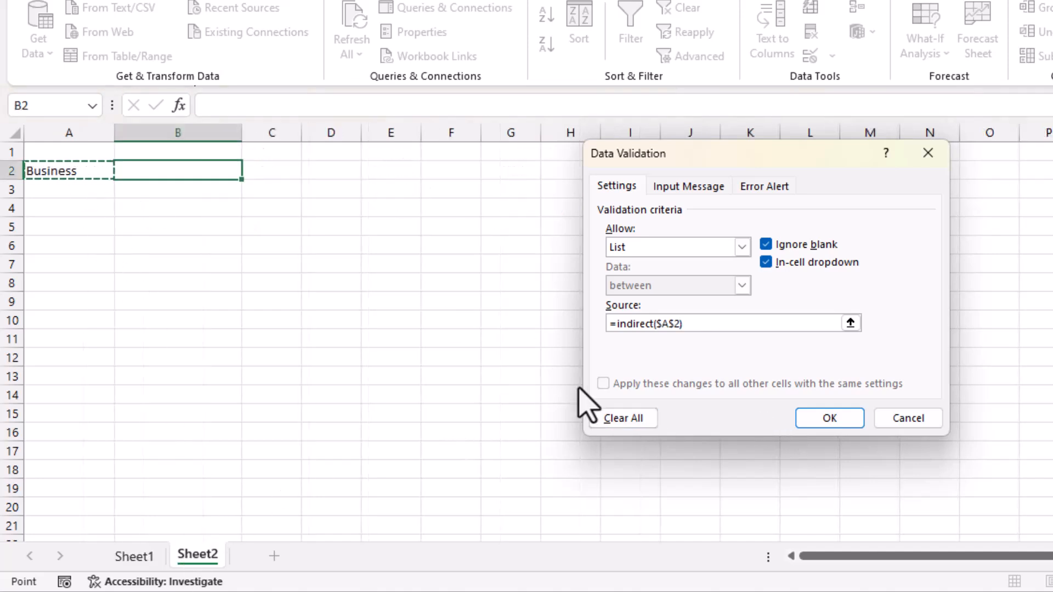
left_click(828, 418)
Step: Open the list in cell B2 to check the subjects offered for Business
left_click(221, 241)
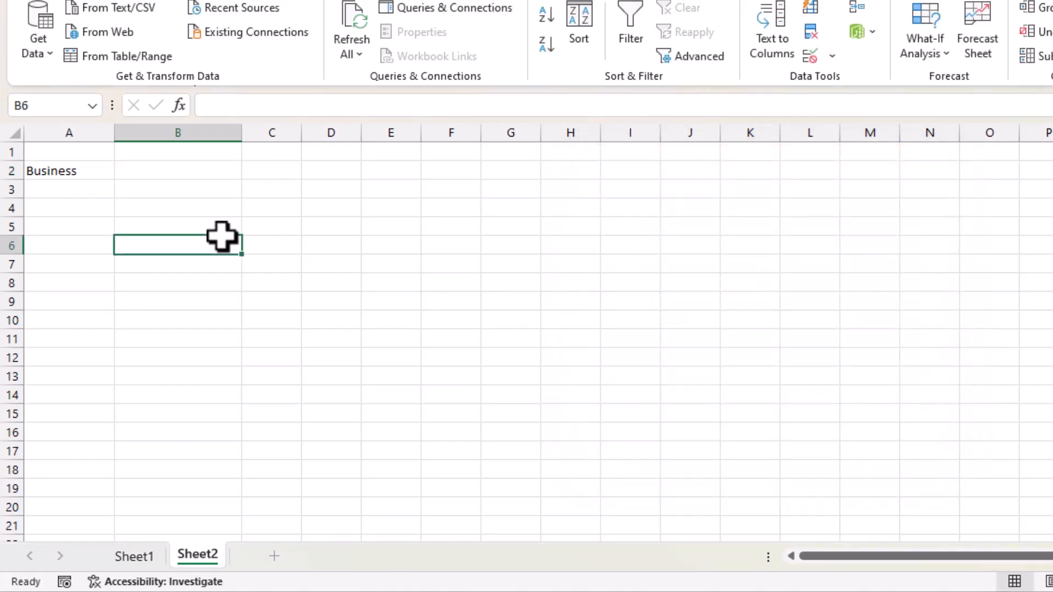
left_click(219, 174)
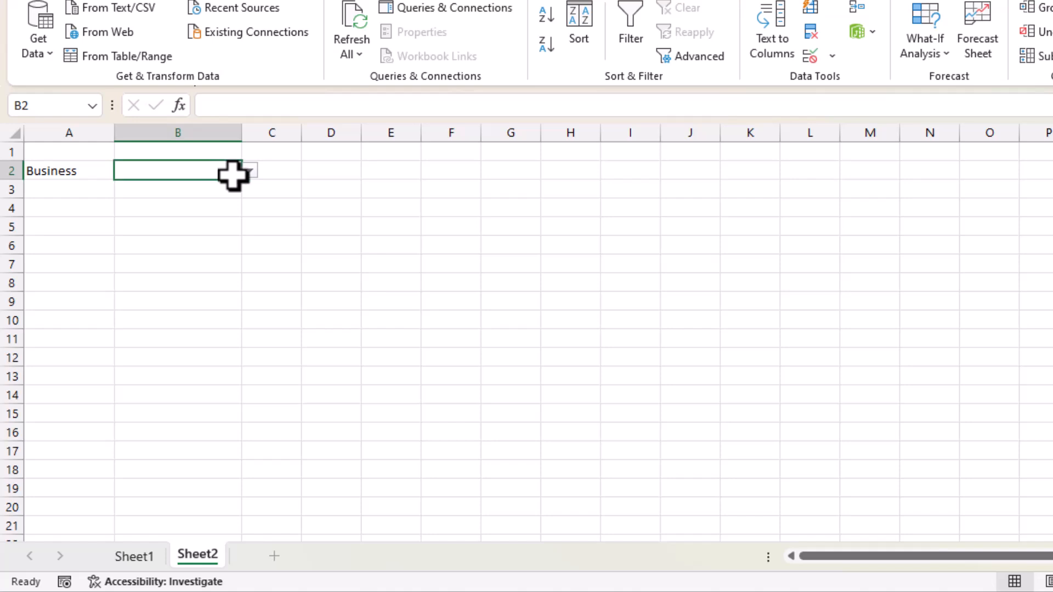
left_click(251, 171)
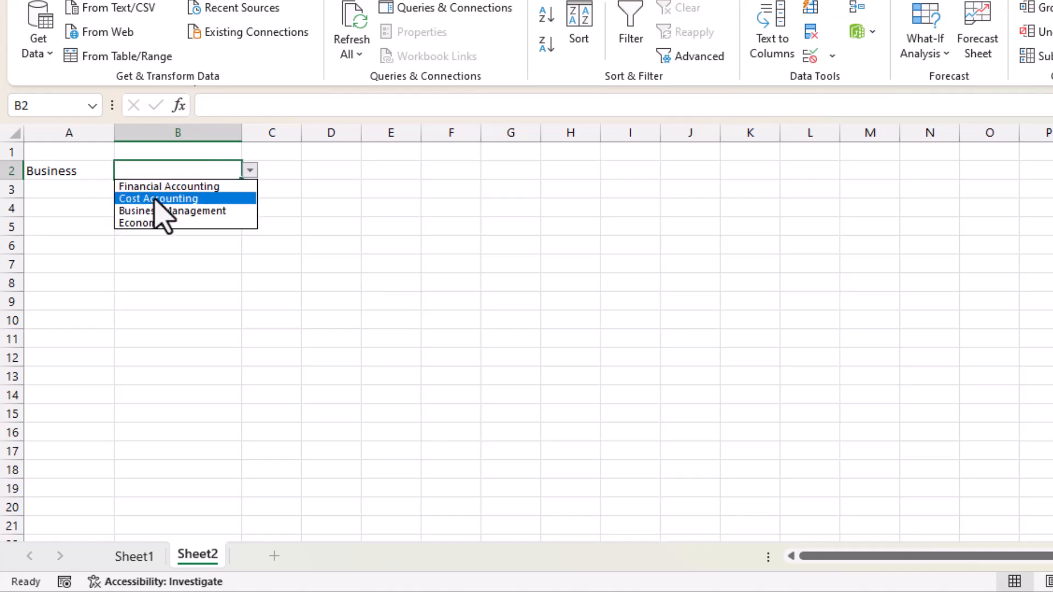
Step: Change the programme in cell A2 to Science from its list and select cell B2
left_click(65, 172)
left_click(65, 173)
left_click(122, 171)
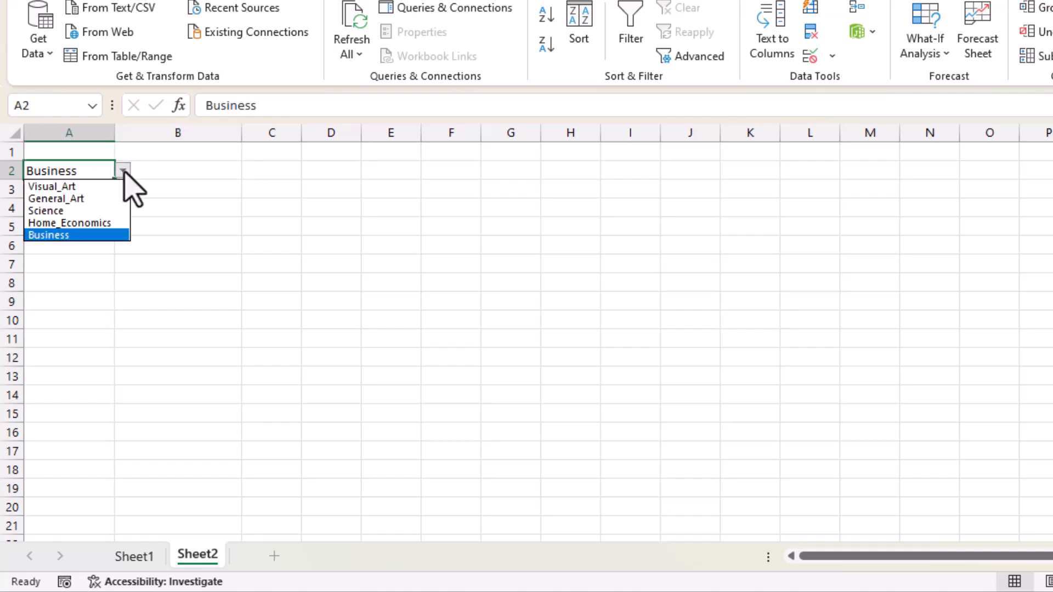
left_click(65, 211)
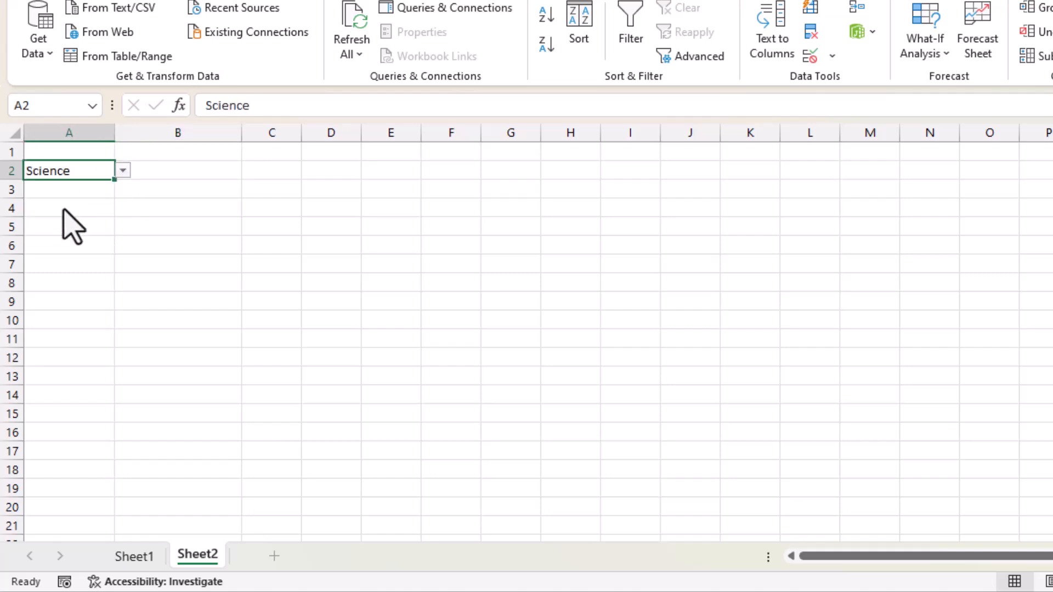
left_click(166, 170)
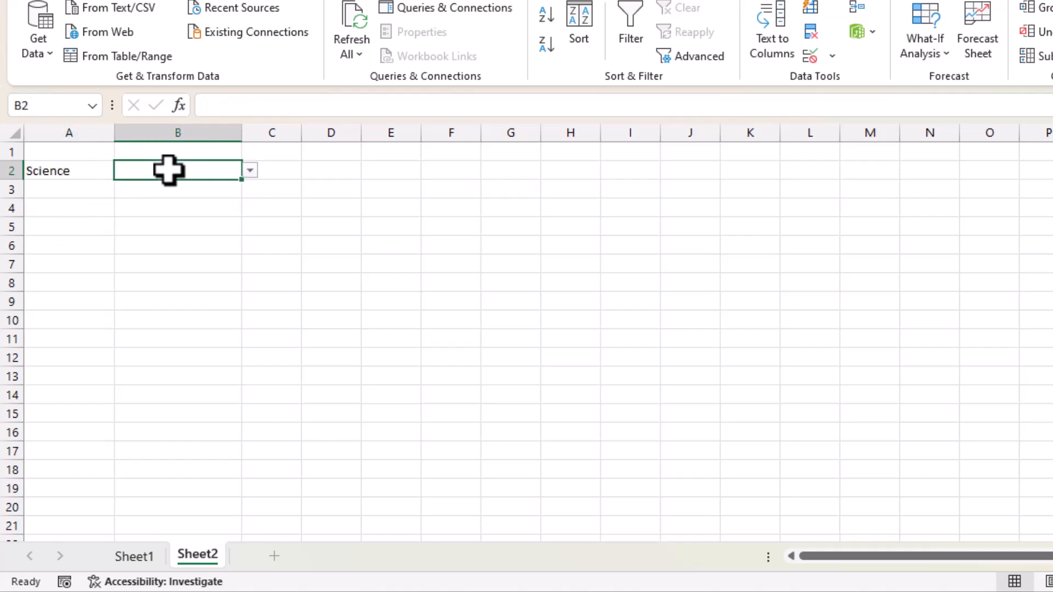
Step: Check the subjects offered for Science in cell B2's list and change the programme in cell A2 to Visual_Art
left_click(249, 171)
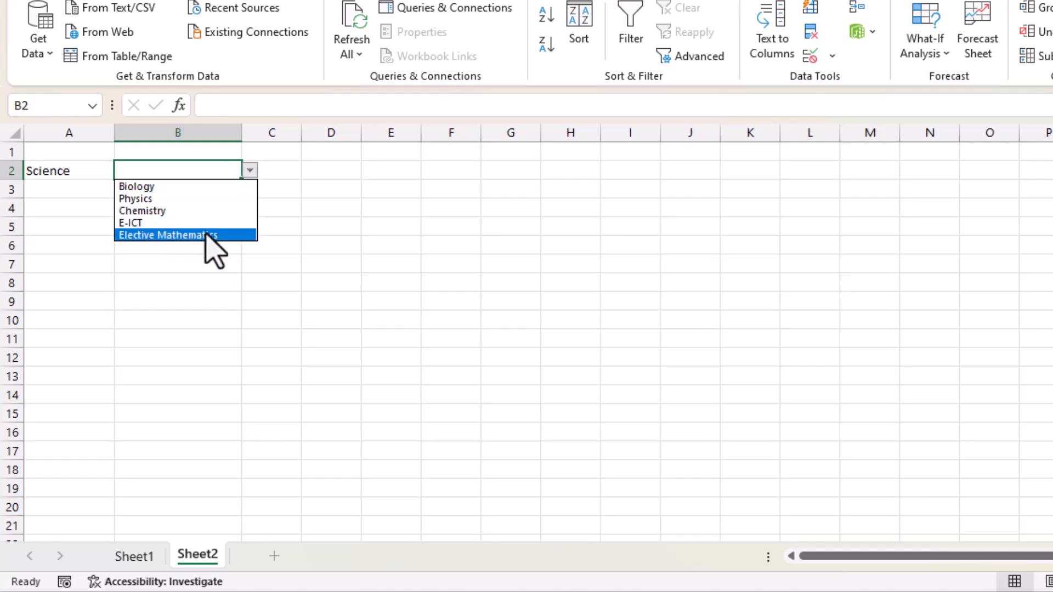
left_click(79, 185)
left_click(77, 171)
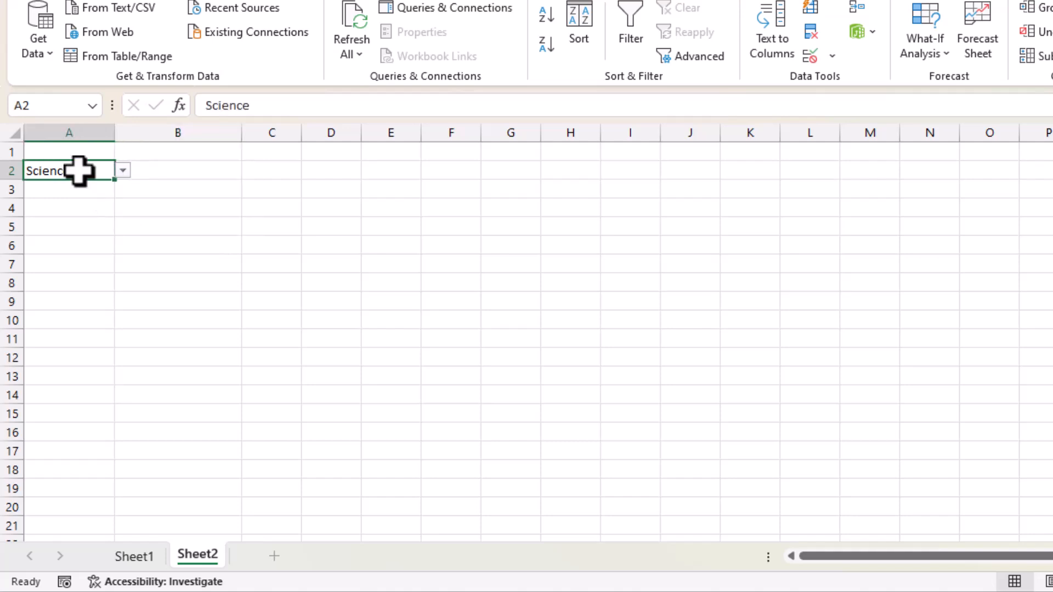
left_click(123, 172)
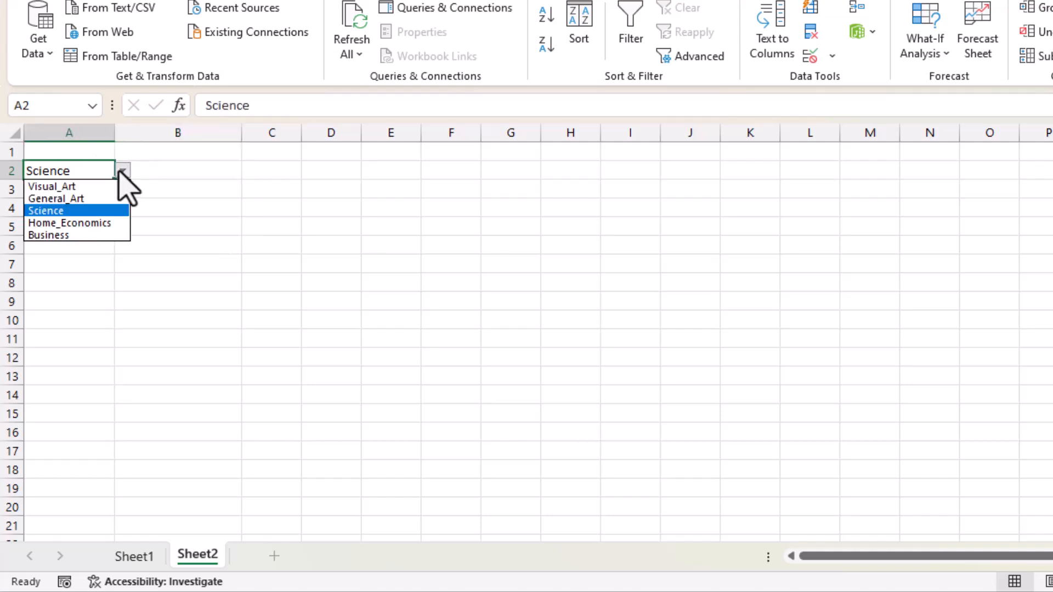
left_click(77, 187)
Step: Open the list in cell B2 to check the subjects offered for Visual_Art, and close it without choosing one
left_click_drag(167, 170, 235, 170)
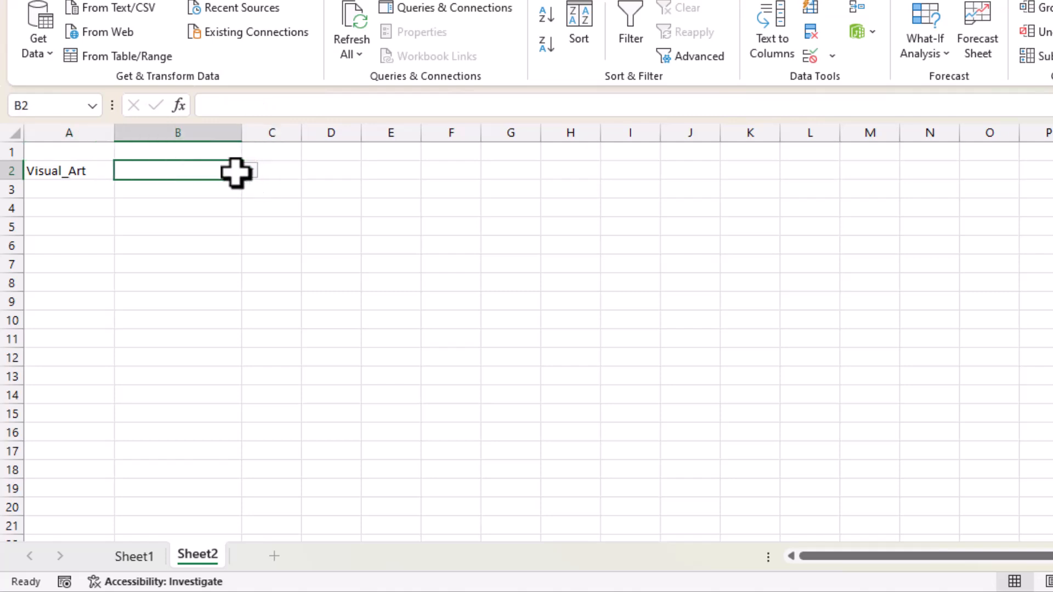
left_click(250, 170)
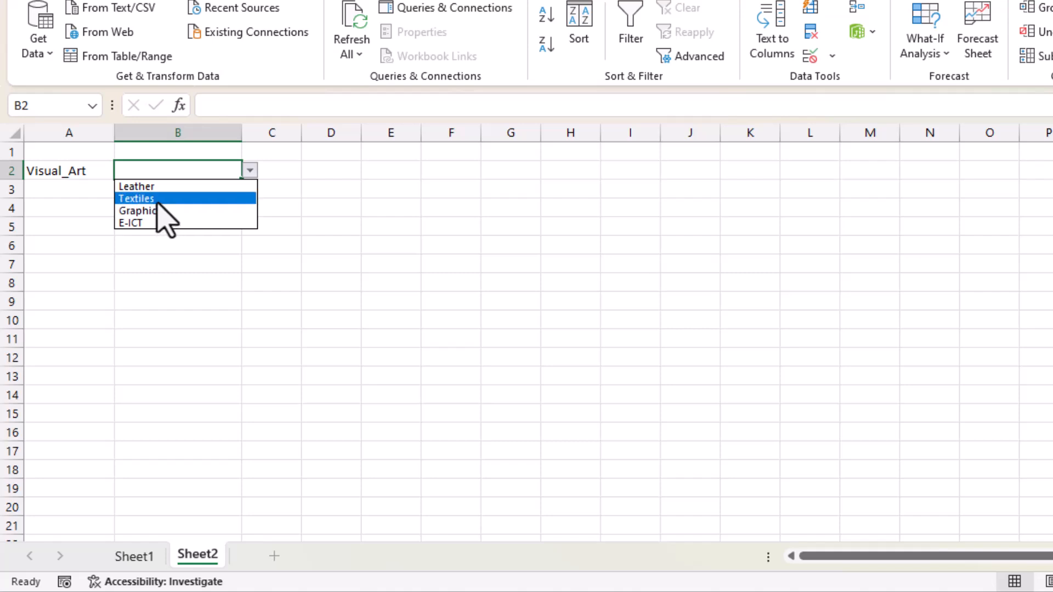
key("Escape")
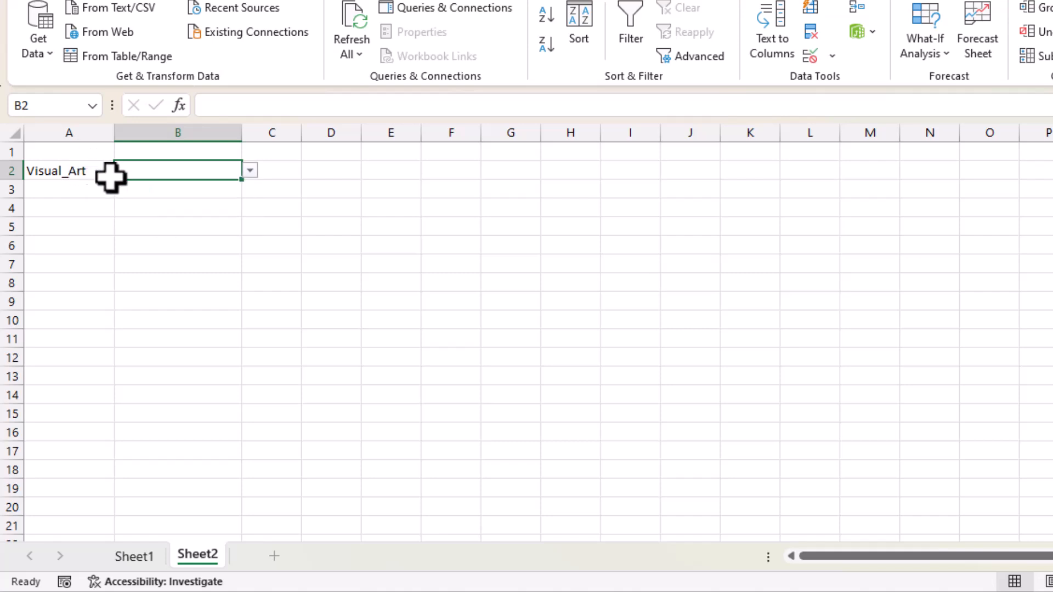
left_click(90, 174)
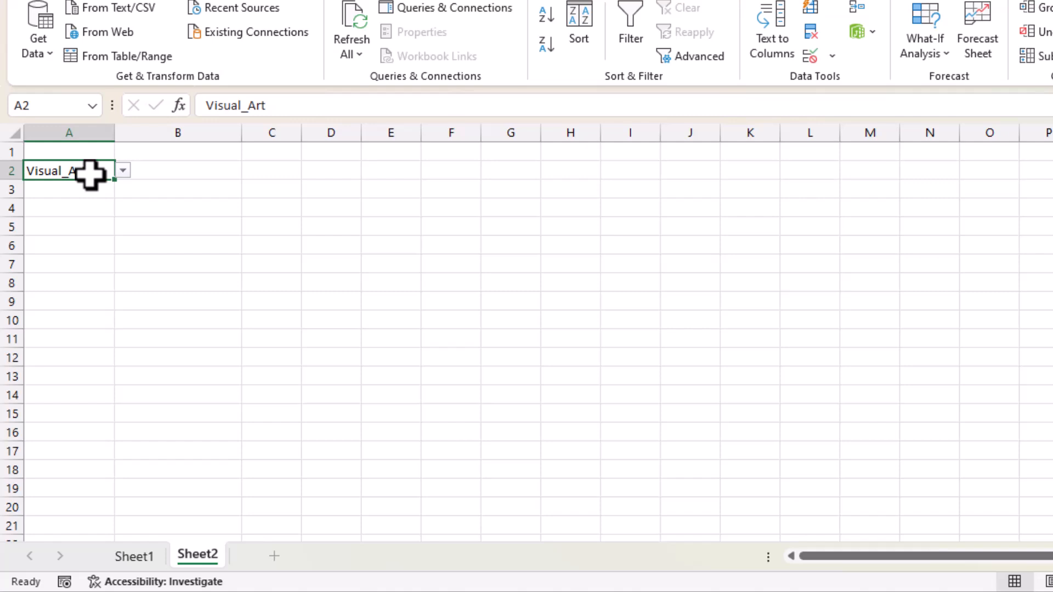
left_click(174, 175)
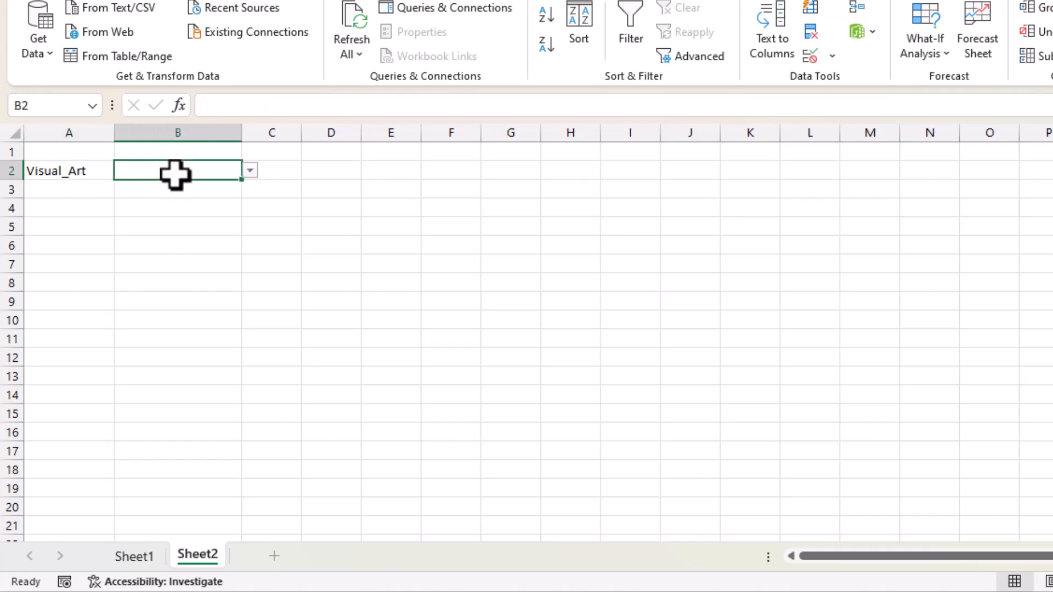